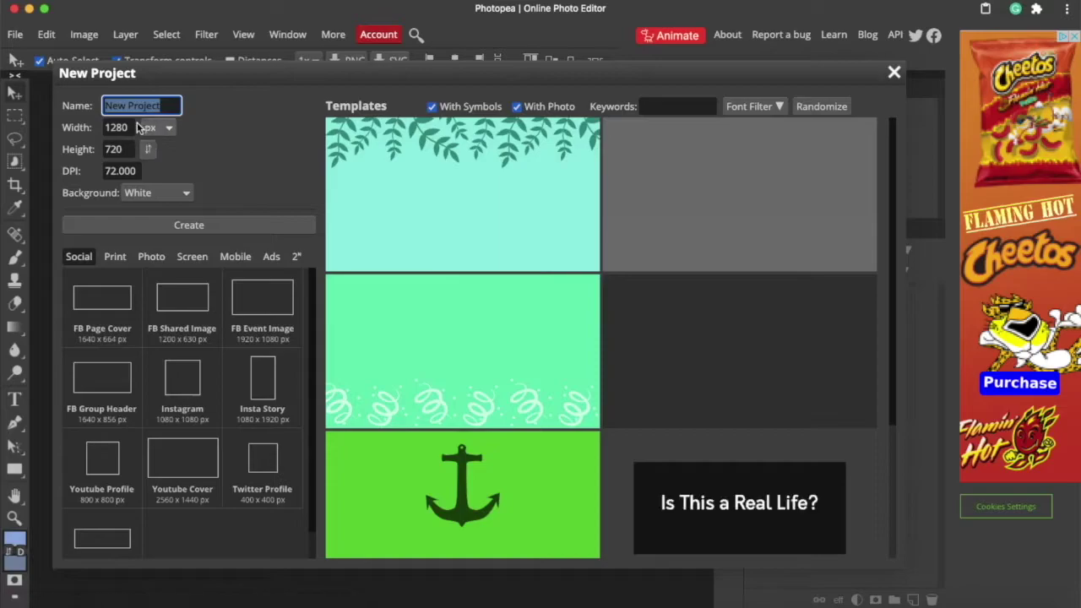
Step: Create a new 32×32 px document and zoom in on the tiny canvas
{"action": "key", "text": "Tab"}
{"action": "type", "text": "32"}
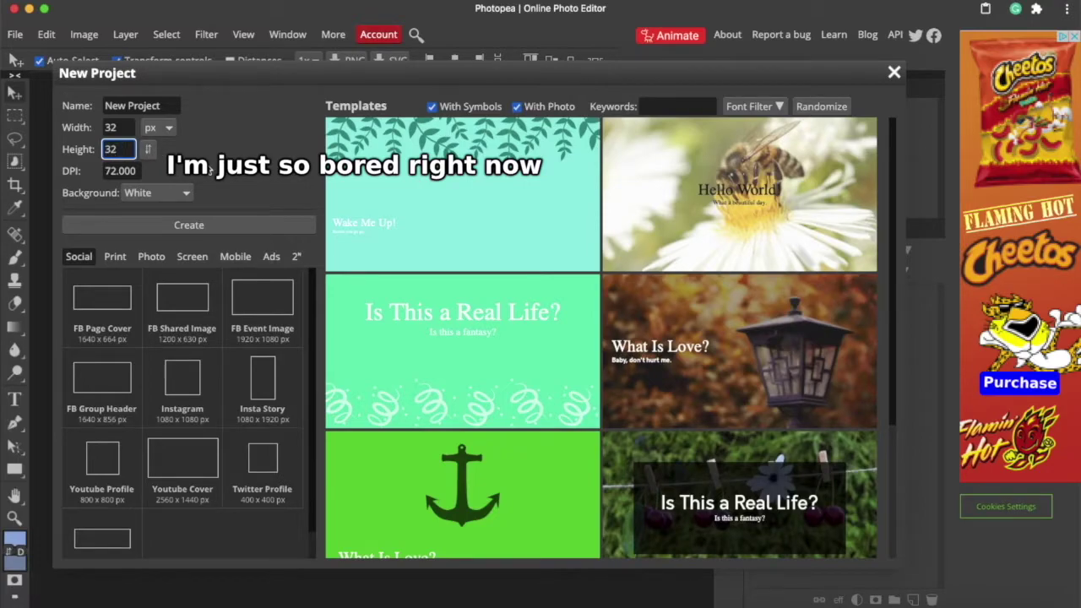
{"action": "left_click", "coordinate": [203, 225]}
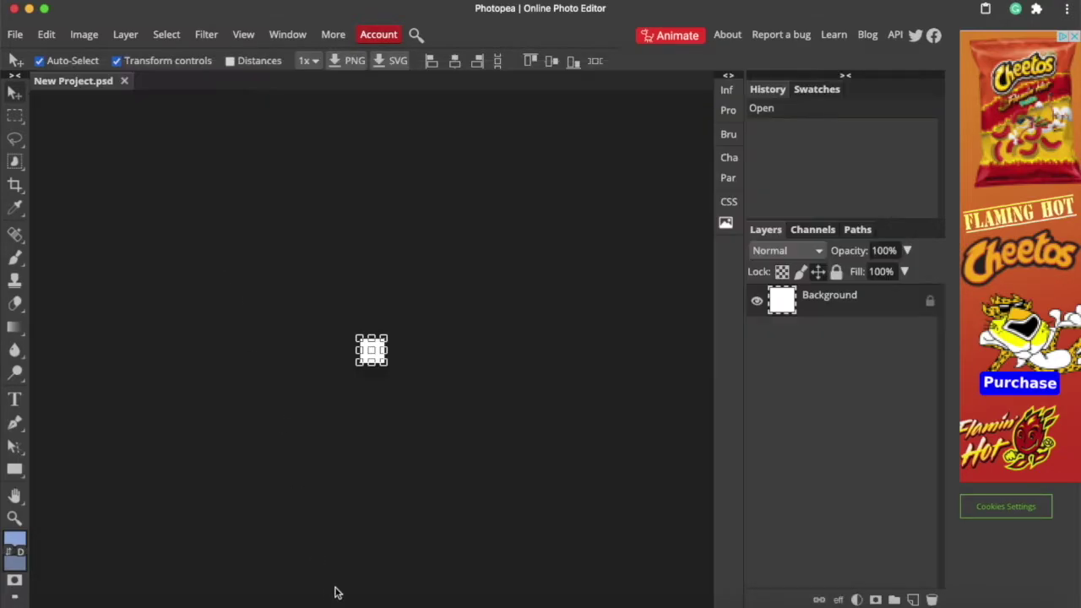
{"action": "key", "text": "ctrl+plus"}
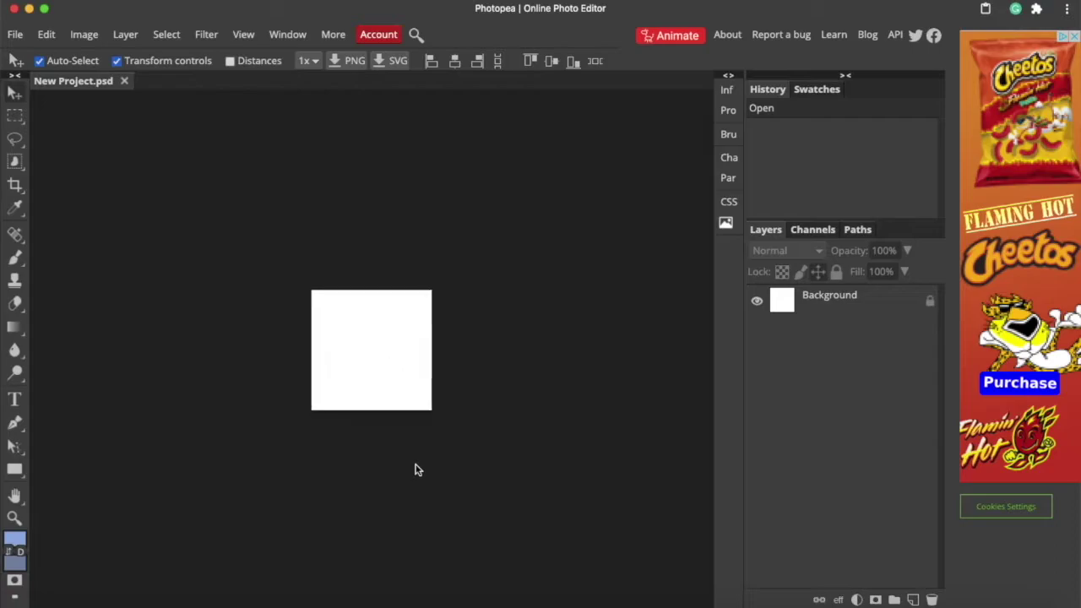
{"action": "key", "text": "ctrl+plus"}
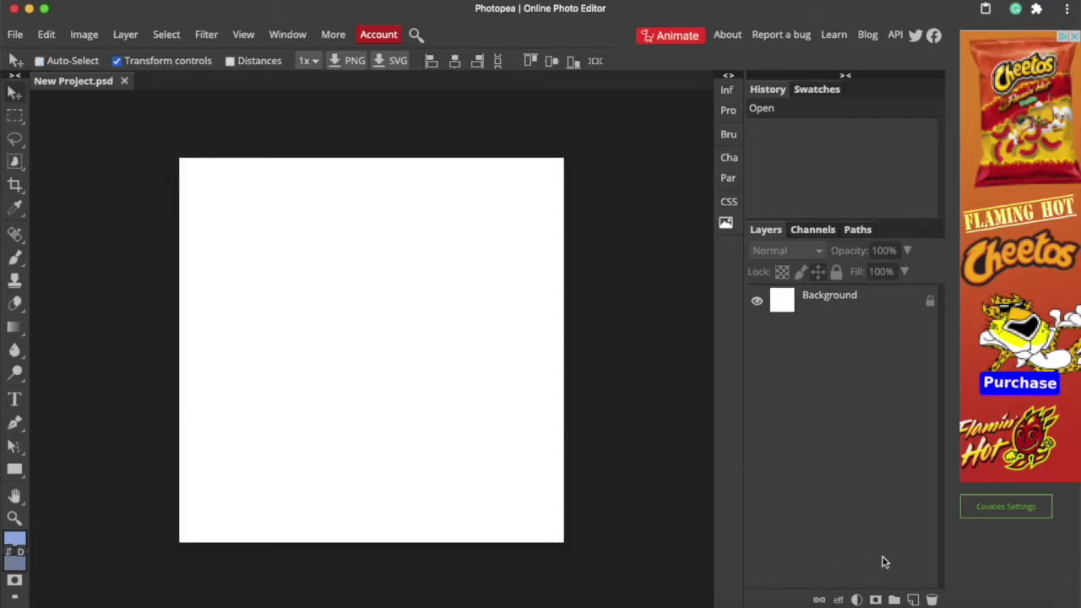
Step: Add an empty Layer 1 and delete the white Background layer, leaving a transparent canvas
{"action": "left_click", "coordinate": [912, 599]}
{"action": "left_click", "coordinate": [862, 344]}
{"action": "key", "text": "Delete"}
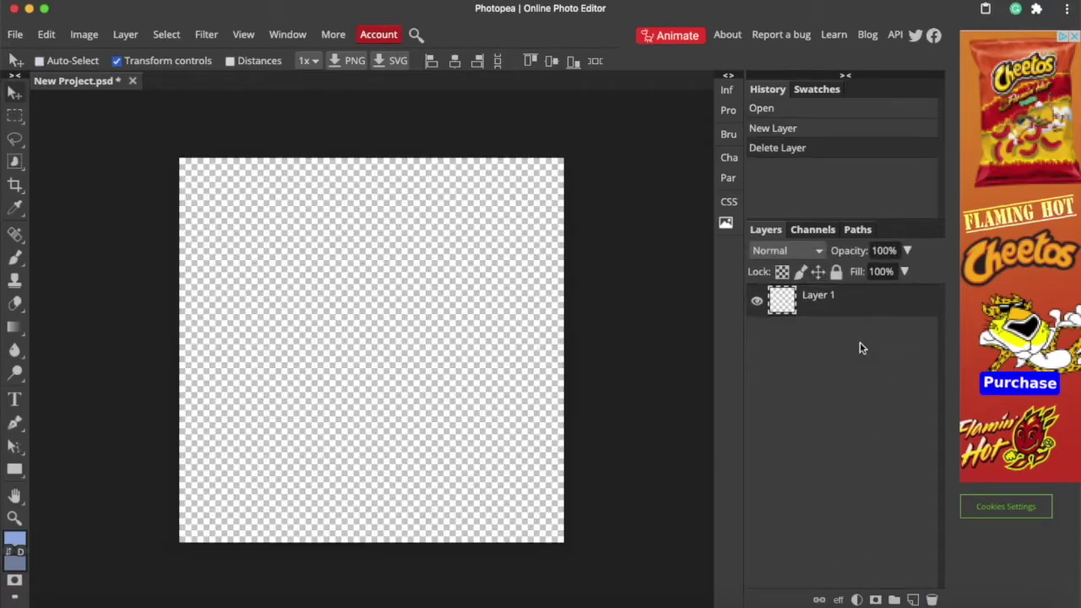
{"action": "key", "text": "ctrl+plus"}
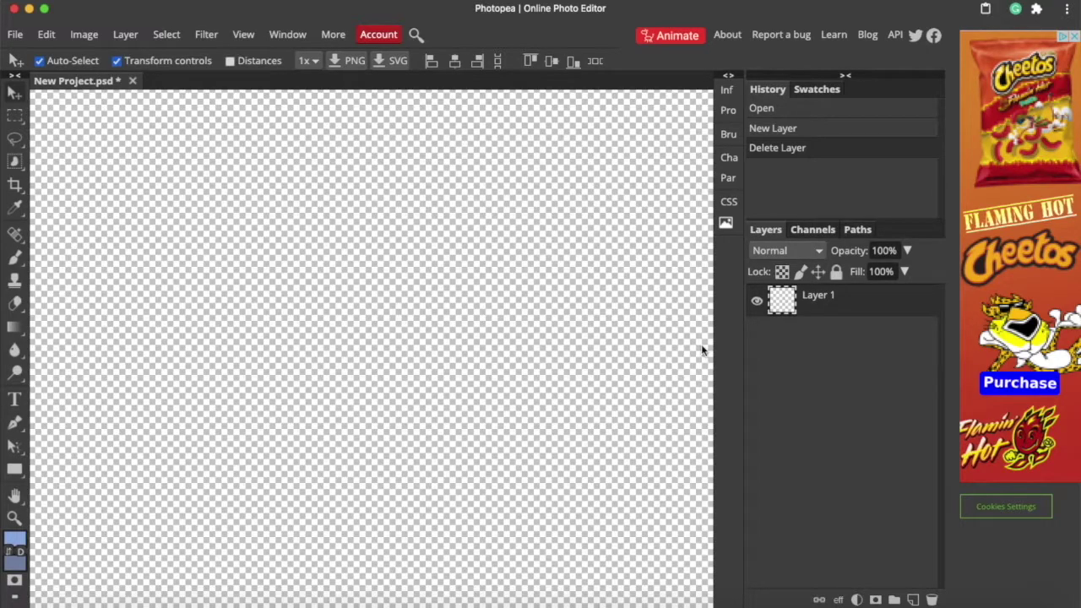
{"action": "key", "text": "ctrl+minus"}
{"action": "left_click", "coordinate": [243, 35]}
{"action": "mouse_move", "coordinate": [258, 178]}
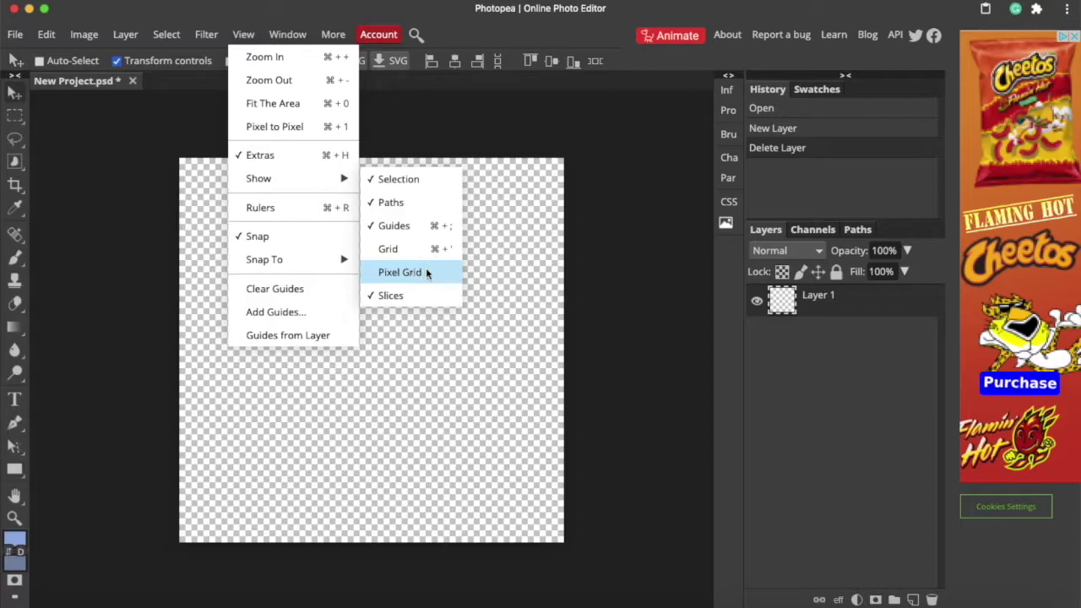
Step: Show the pixel grid and make tan brown d19d5a the foreground colour for the brush
{"action": "left_click", "coordinate": [424, 270]}
{"action": "left_click", "coordinate": [14, 538]}
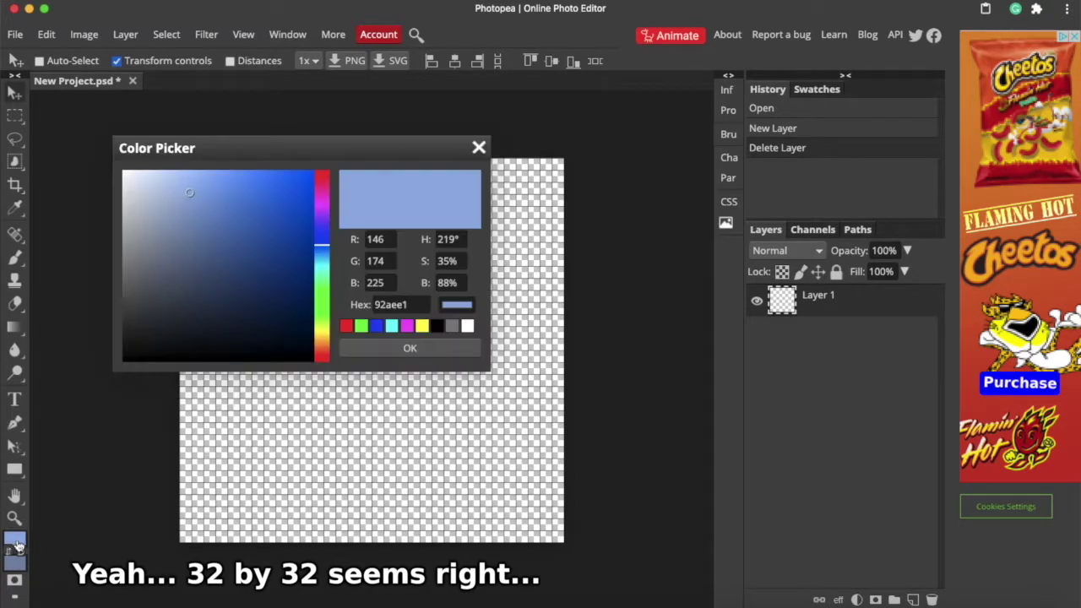
{"action": "left_click_drag", "start_coordinate": [321, 325], "coordinate": [322, 338]}
{"action": "mouse_move", "coordinate": [255, 214]}
{"action": "left_mouse_down"}
{"action": "mouse_move", "coordinate": [229, 187]}
{"action": "mouse_move", "coordinate": [223, 216]}
{"action": "left_mouse_up"}
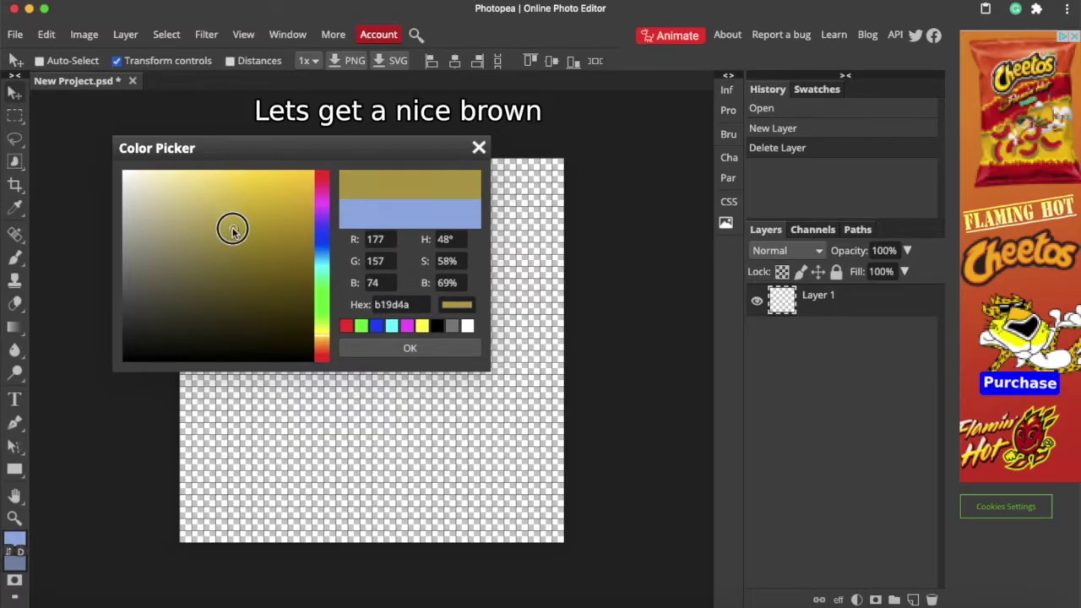
{"action": "left_click_drag", "start_coordinate": [319, 347], "coordinate": [317, 342]}
{"action": "left_click_drag", "start_coordinate": [232, 193], "coordinate": [232, 207]}
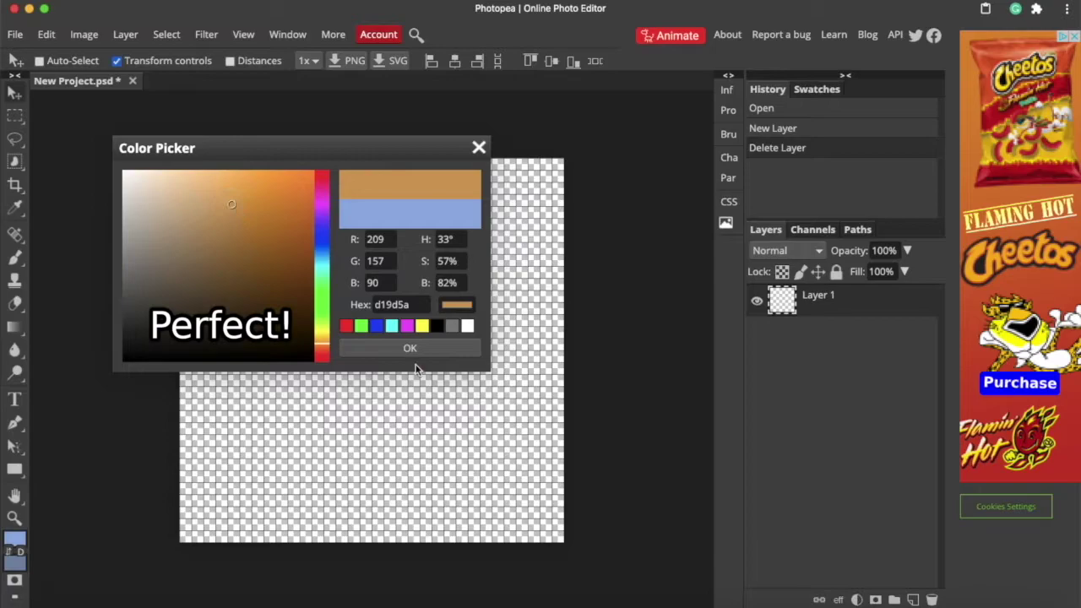
{"action": "left_click", "coordinate": [413, 348]}
{"action": "key", "text": "b"}
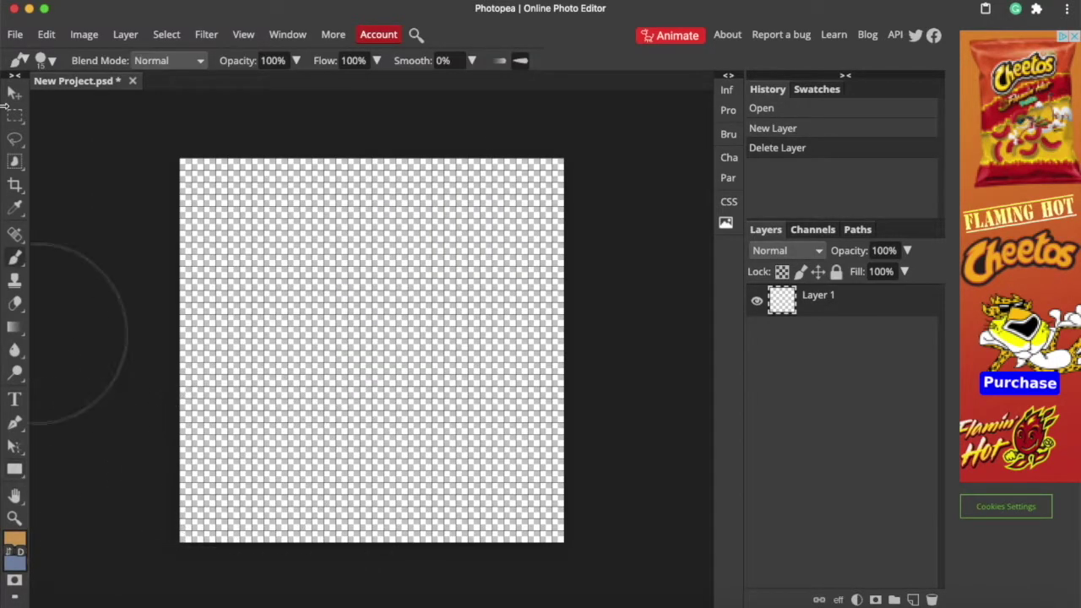
Step: Set the pencil to a single pixel and try trial tan strokes, undoing them
{"action": "left_click", "coordinate": [47, 63]}
{"action": "left_click_drag", "start_coordinate": [85, 102], "coordinate": [42, 103]}
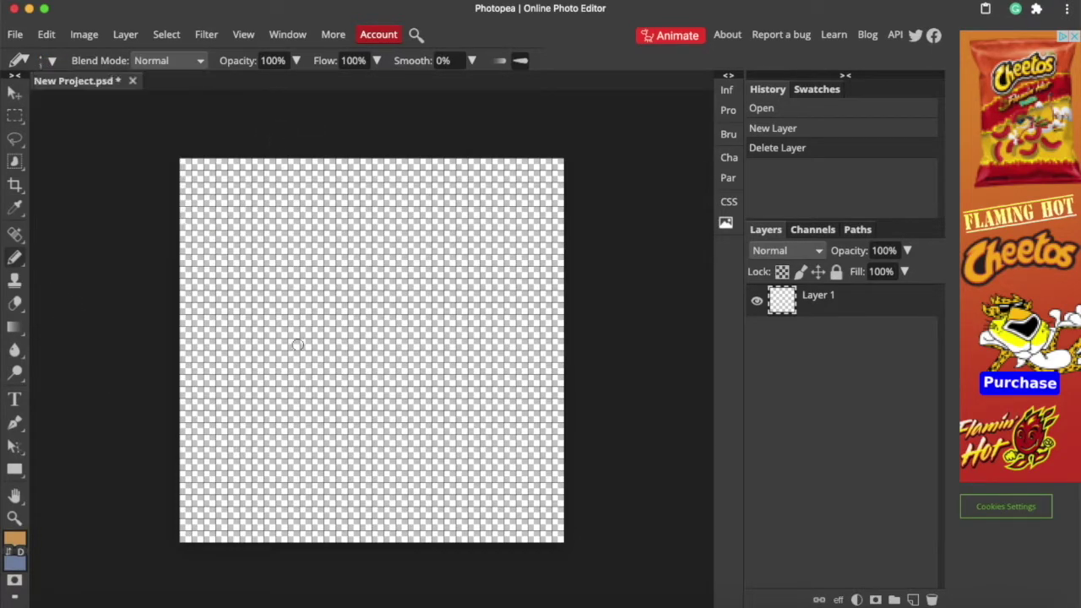
{"action": "mouse_move", "coordinate": [305, 499]}
{"action": "left_mouse_down"}
{"action": "mouse_move", "coordinate": [415, 478]}
{"action": "mouse_move", "coordinate": [295, 509]}
{"action": "mouse_move", "coordinate": [469, 478]}
{"action": "left_mouse_up"}
{"action": "left_click", "coordinate": [47, 62]}
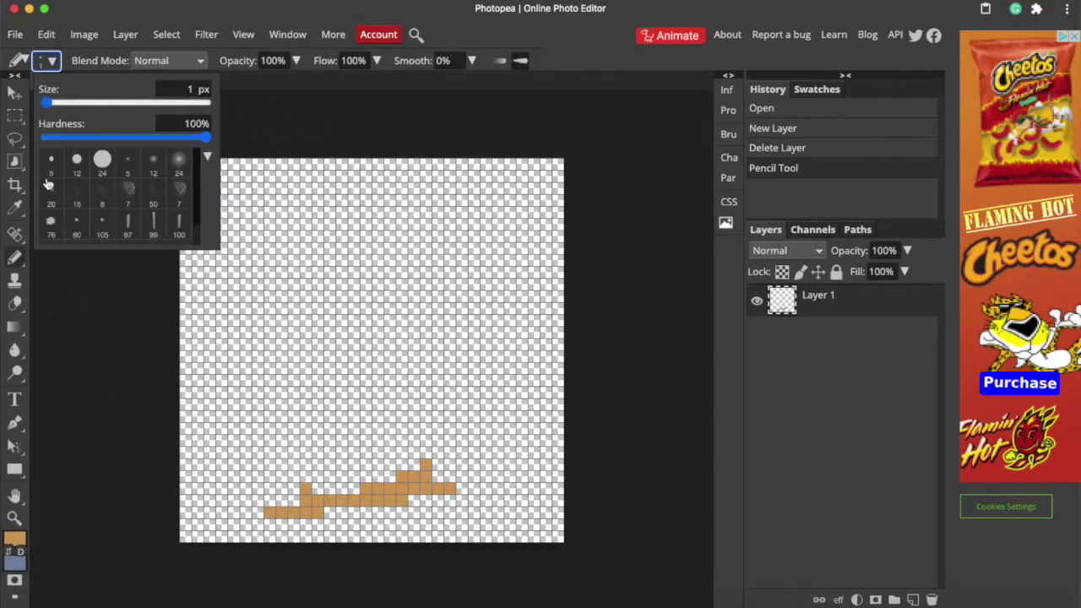
{"action": "left_click", "coordinate": [257, 483]}
{"action": "key", "text": "ctrl+z"}
{"action": "key", "text": "ctrl+z"}
{"action": "left_click_drag", "start_coordinate": [191, 475], "coordinate": [240, 494]}
{"action": "left_click_drag", "start_coordinate": [242, 496], "coordinate": [268, 507]}
{"action": "key", "text": "ctrl+z"}
{"action": "key", "text": "ctrl+z"}
{"action": "key", "text": "ctrl+z"}
{"action": "key", "text": "ctrl+z"}
{"action": "mouse_move", "coordinate": [208, 470]}
{"action": "left_mouse_down"}
{"action": "mouse_move", "coordinate": [381, 526]}
{"action": "mouse_move", "coordinate": [549, 384]}
{"action": "left_mouse_up"}
{"action": "key", "text": "ctrl+z"}
{"action": "mouse_move", "coordinate": [239, 456]}
{"action": "left_mouse_down"}
{"action": "mouse_move", "coordinate": [314, 374]}
{"action": "mouse_move", "coordinate": [551, 382]}
{"action": "left_mouse_up"}
{"action": "key", "text": "ctrl+z"}
{"action": "key", "text": "ctrl+z"}
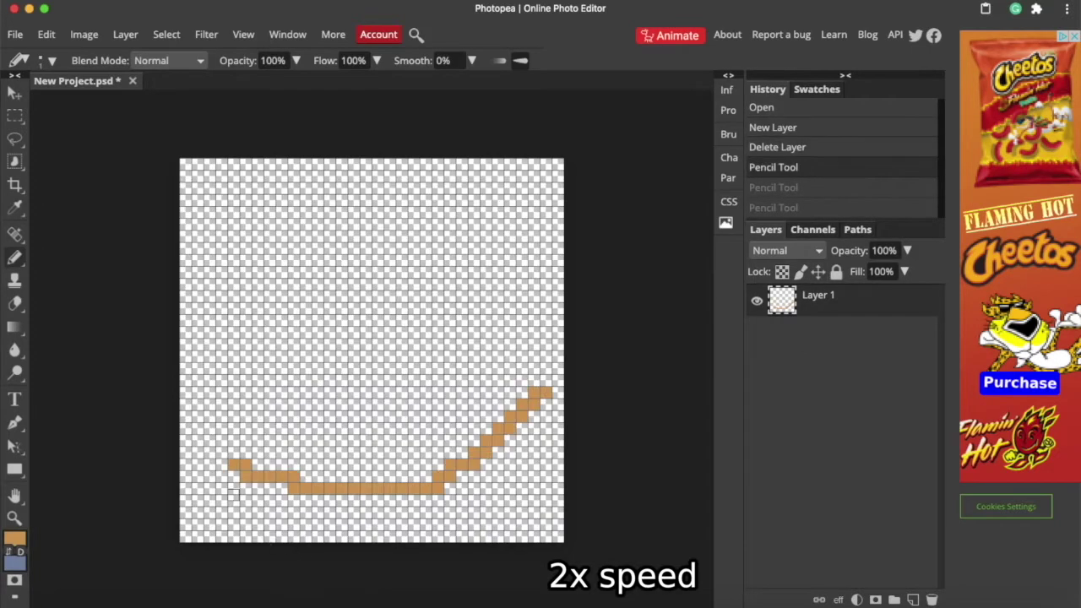
Step: Draw the stepped tan bottom edge of the bread slice
{"action": "key", "text": "ctrl+z"}
{"action": "key", "text": "ctrl+z"}
{"action": "left_click_drag", "start_coordinate": [276, 475], "coordinate": [405, 513]}
{"action": "key", "text": "ctrl+z"}
{"action": "key", "text": "ctrl+z"}
{"action": "key", "text": "ctrl+z"}
{"action": "left_click_drag", "start_coordinate": [266, 463], "coordinate": [275, 464]}
{"action": "left_click_drag", "start_coordinate": [277, 477], "coordinate": [360, 488]}
{"action": "key", "text": "ctrl+z"}
{"action": "left_click_drag", "start_coordinate": [384, 500], "coordinate": [457, 512]}
{"action": "left_click_drag", "start_coordinate": [481, 524], "coordinate": [504, 523]}
{"action": "key", "text": "ctrl+z"}
Step: Draw the slice's left side, diagonal right edge and top edge to close the outline
{"action": "left_click_drag", "start_coordinate": [234, 463], "coordinate": [234, 435]}
{"action": "left_click", "coordinate": [245, 423]}
{"action": "mouse_move", "coordinate": [461, 507]}
{"action": "left_mouse_down"}
{"action": "mouse_move", "coordinate": [477, 452]}
{"action": "mouse_move", "coordinate": [534, 427]}
{"action": "left_mouse_up"}
{"action": "key", "text": "e"}
{"action": "left_click", "coordinate": [40, 60]}
{"action": "mouse_move", "coordinate": [245, 422]}
{"action": "left_mouse_down"}
{"action": "mouse_move", "coordinate": [234, 448]}
{"action": "mouse_move", "coordinate": [306, 380]}
{"action": "left_mouse_up"}
{"action": "key", "text": "b"}
{"action": "left_click_drag", "start_coordinate": [546, 410], "coordinate": [317, 356]}
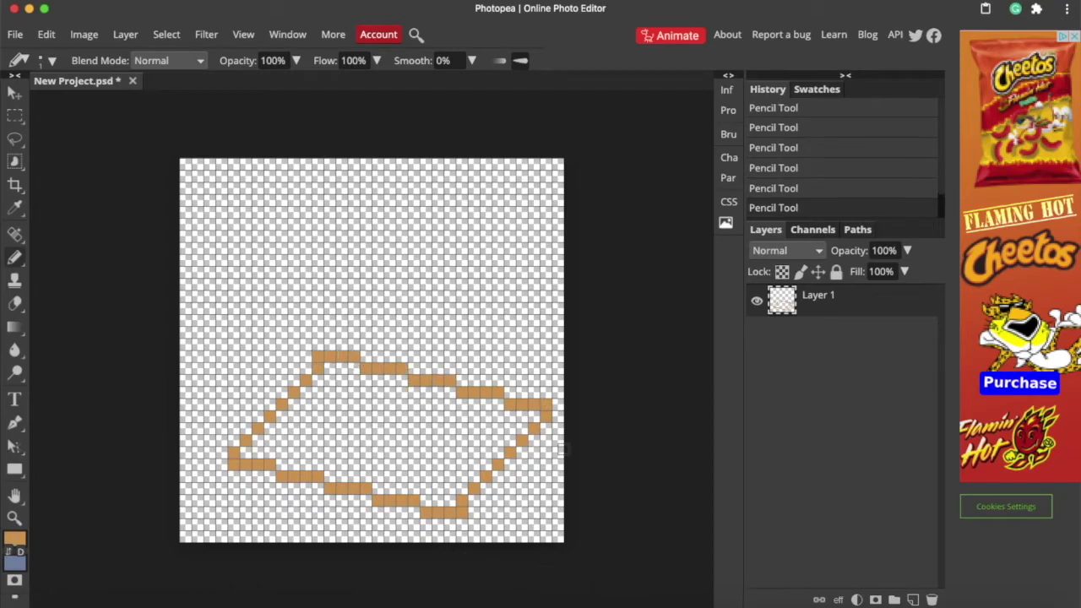
Step: Fill the outline solid tan and shade the bottom and lower-right edges darker brown
{"action": "key", "text": "g"}
{"action": "left_click", "coordinate": [380, 439]}
{"action": "left_click", "coordinate": [14, 538]}
{"action": "key", "text": "b"}
{"action": "left_click_drag", "start_coordinate": [254, 475], "coordinate": [464, 528]}
{"action": "left_click_drag", "start_coordinate": [498, 478], "coordinate": [469, 519]}
{"action": "left_click_drag", "start_coordinate": [549, 424], "coordinate": [490, 489]}
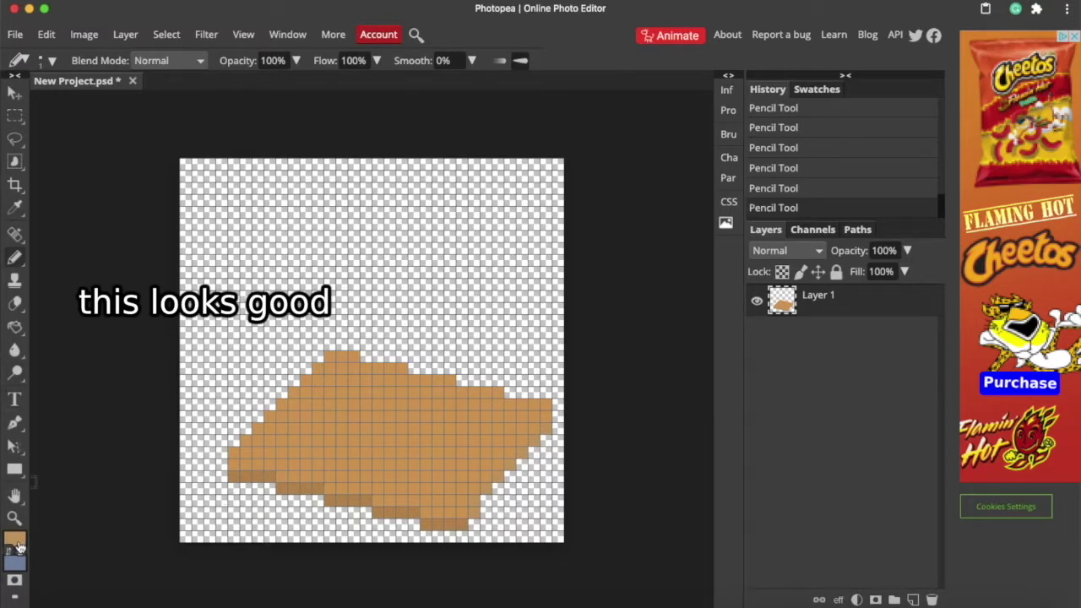
{"action": "key", "text": "e"}
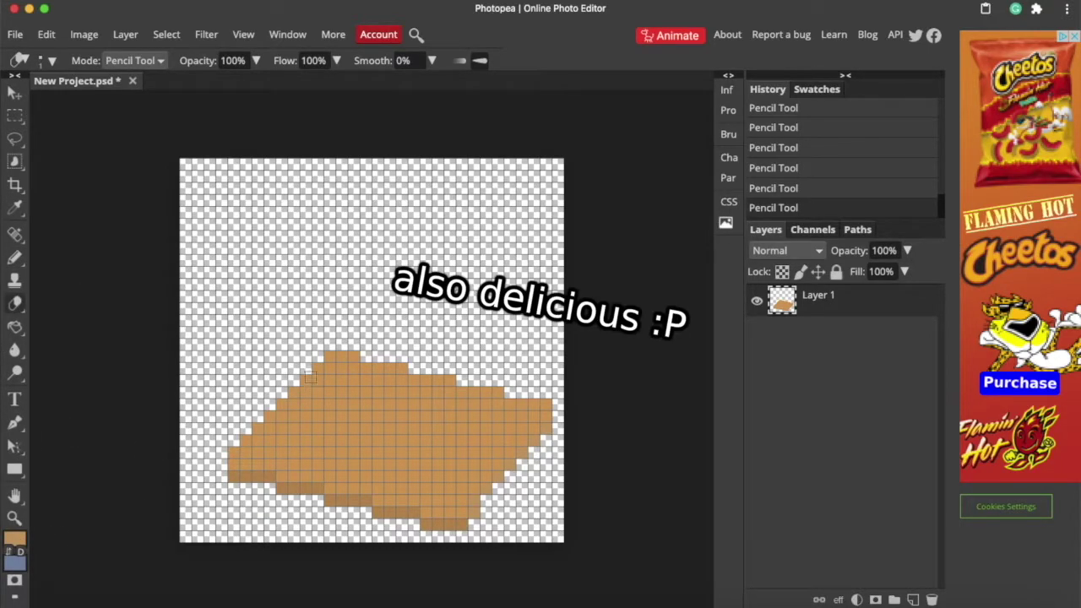
Step: Extend the slice's lower-left and upper-left edges and add darker pixels along the bottom-left
{"action": "key", "text": "b"}
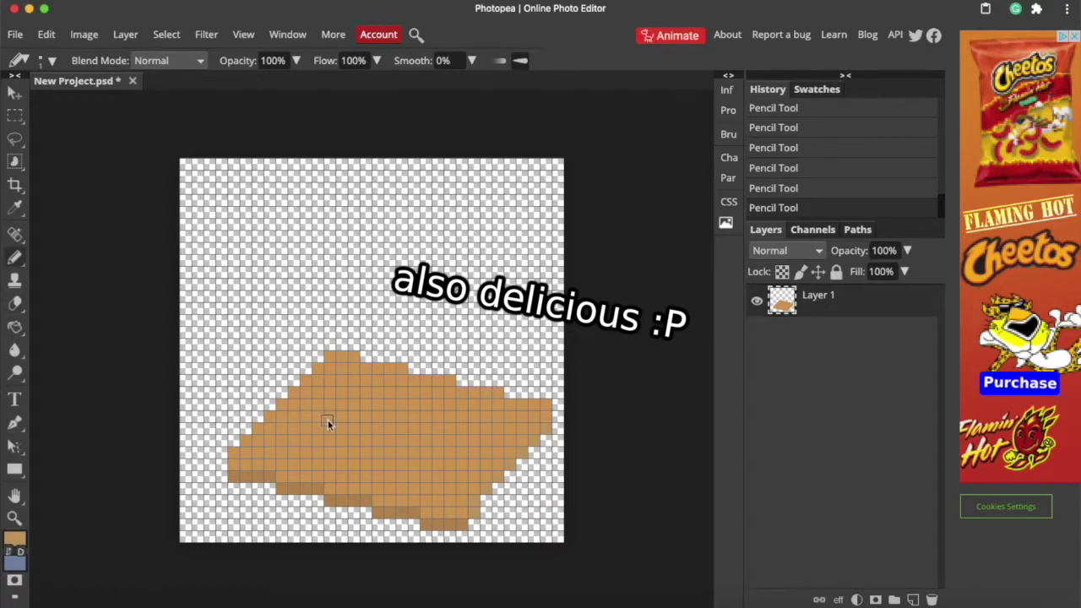
{"action": "key", "text": "i"}
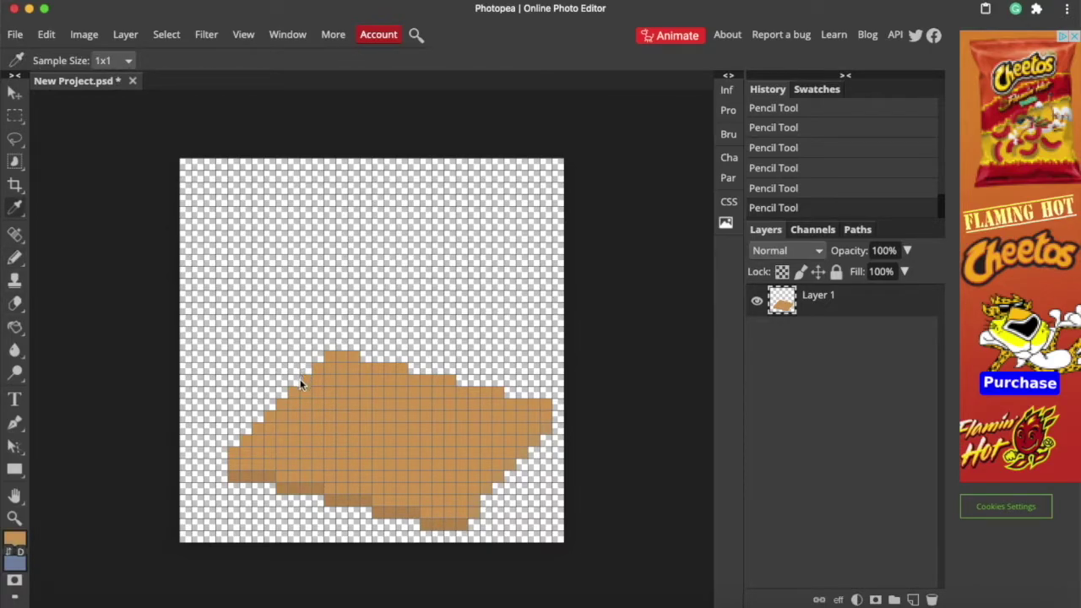
{"action": "key", "text": "b"}
{"action": "left_click_drag", "start_coordinate": [209, 470], "coordinate": [268, 423]}
{"action": "mouse_move", "coordinate": [317, 349]}
{"action": "left_mouse_down"}
{"action": "mouse_move", "coordinate": [233, 442]}
{"action": "mouse_move", "coordinate": [276, 389]}
{"action": "mouse_move", "coordinate": [353, 353]}
{"action": "left_mouse_up"}
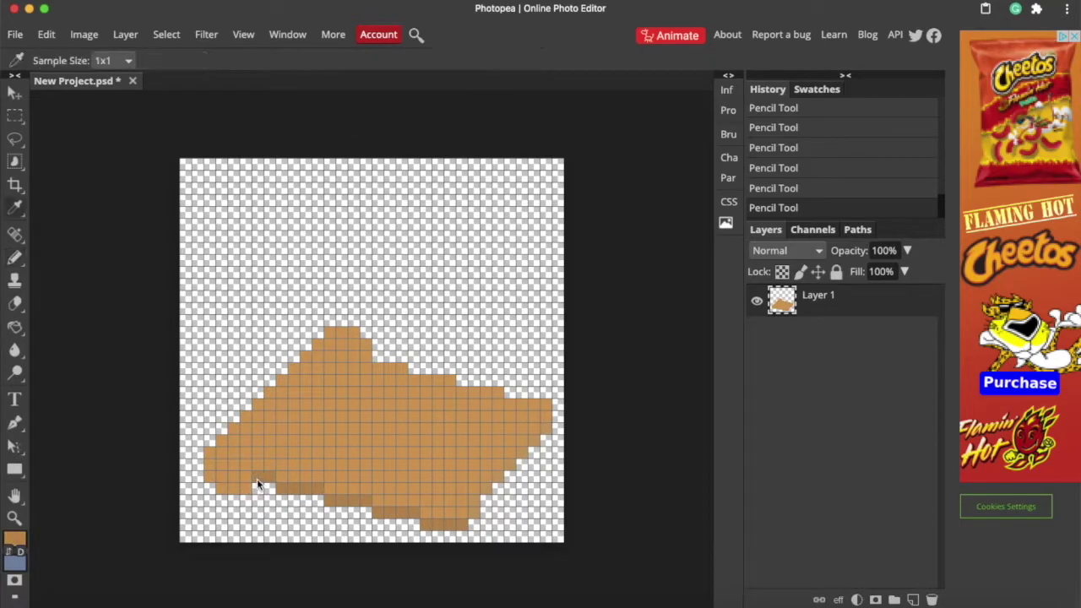
{"action": "left_click", "coordinate": [256, 484], "text": "alt"}
{"action": "left_click_drag", "start_coordinate": [249, 498], "coordinate": [209, 490]}
Step: Erase part of the top bump, redraw it further left, and fix the top-edge notch
{"action": "left_click", "coordinate": [267, 470], "text": "alt"}
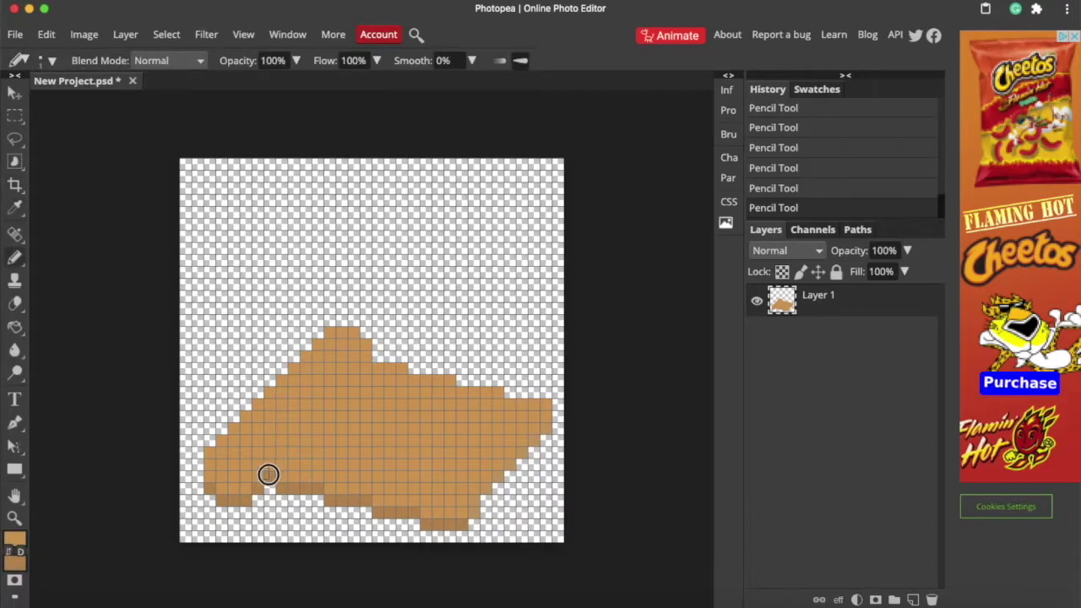
{"action": "key", "text": "e"}
{"action": "left_click_drag", "start_coordinate": [365, 341], "coordinate": [338, 333]}
{"action": "key", "text": "b"}
{"action": "left_click", "coordinate": [316, 345]}
{"action": "key", "text": "e"}
{"action": "left_click", "coordinate": [355, 358]}
{"action": "left_click", "coordinate": [355, 358]}
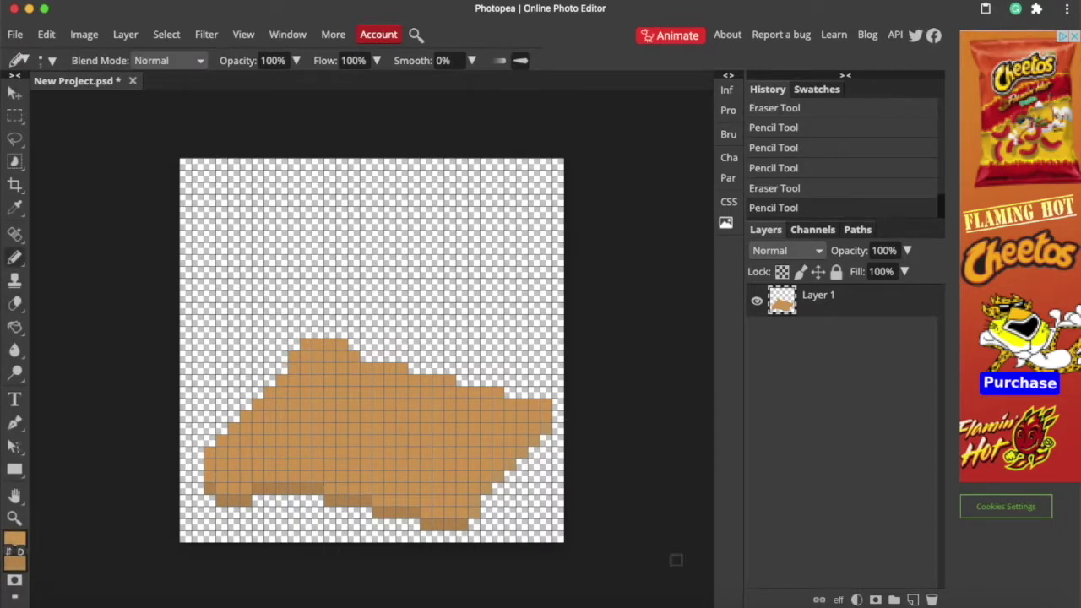
Step: Rename the bread layer to Bread 1
{"action": "key", "text": "m"}
{"action": "double_click", "coordinate": [819, 295]}
{"action": "type", "text": "Bread"}
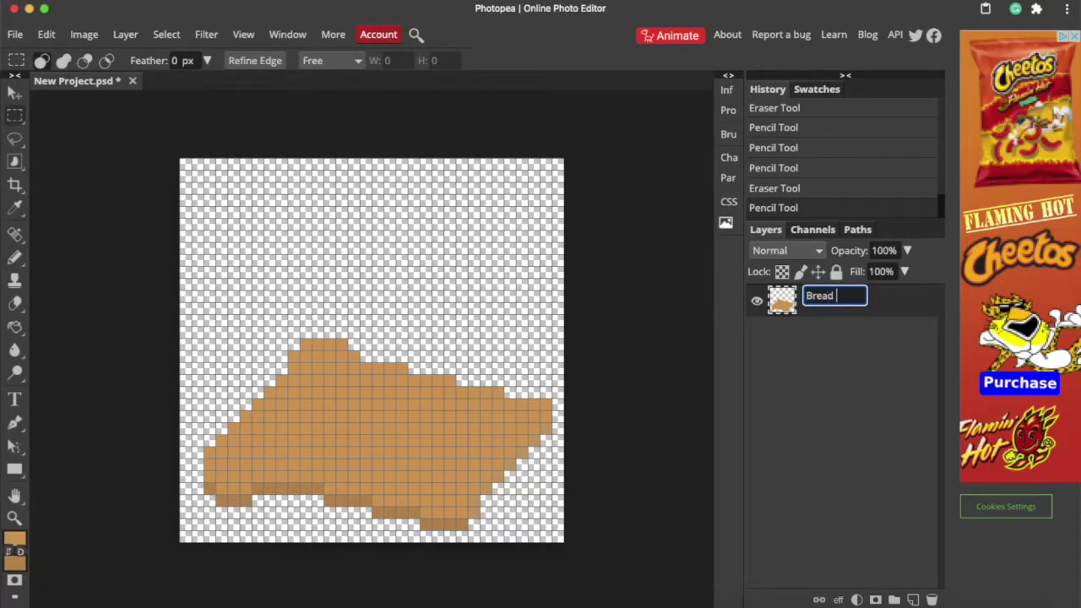
{"action": "type", "text": "1"}
{"action": "left_click", "coordinate": [885, 298]}
Step: Copy the bread slice onto a new layer and move it up as the top slice
{"action": "left_click_drag", "start_coordinate": [181, 314], "coordinate": [566, 543]}
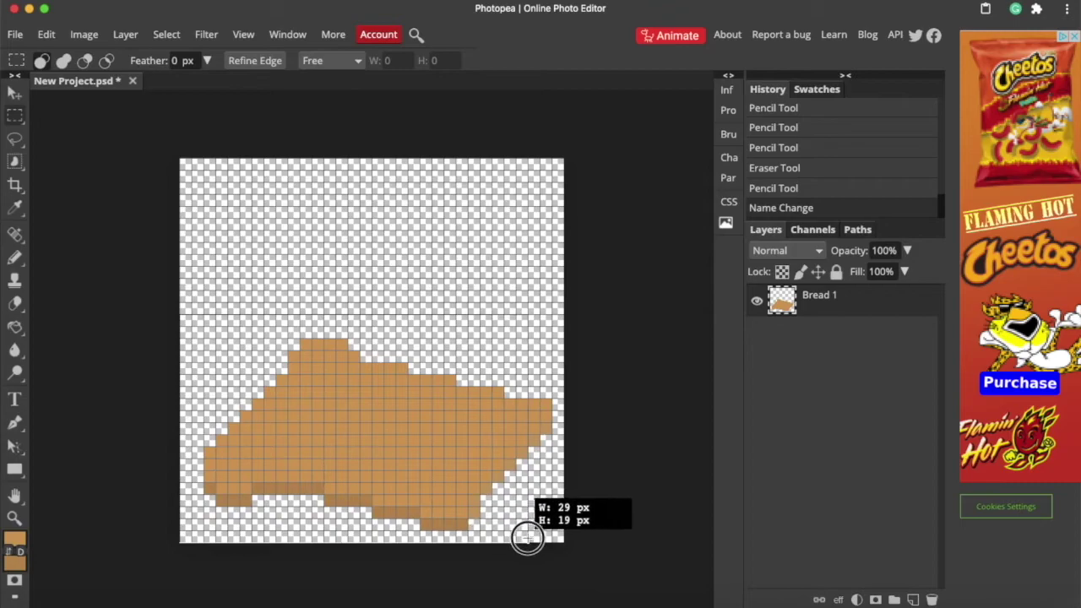
{"action": "left_click", "coordinate": [913, 598]}
{"action": "key", "text": "ctrl+d"}
{"action": "key", "text": "ctrl+v"}
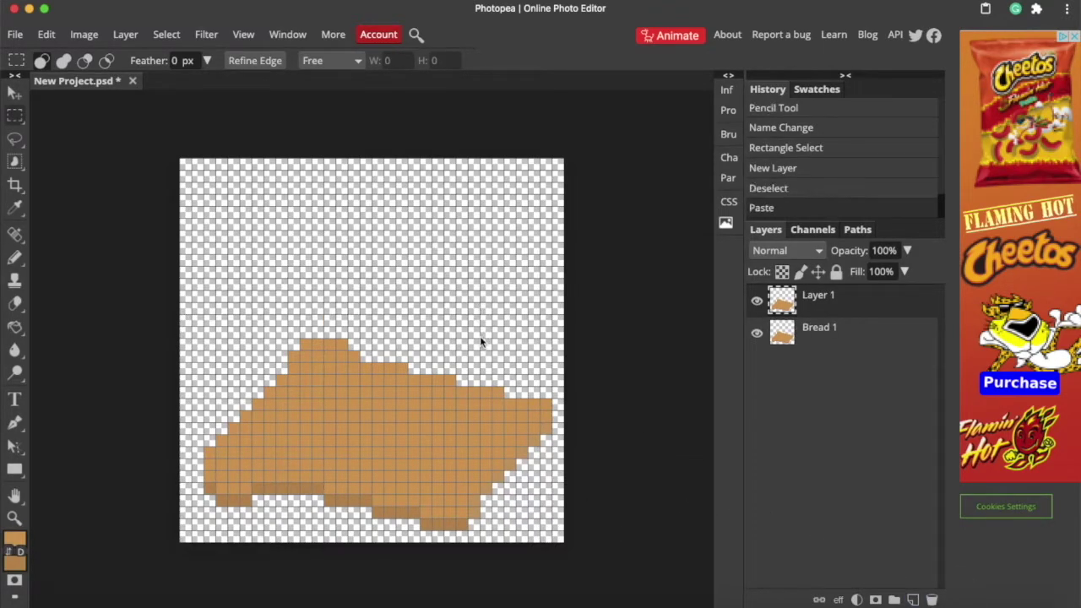
{"action": "left_click", "coordinate": [15, 95]}
{"action": "left_click_drag", "start_coordinate": [484, 488], "coordinate": [482, 350]}
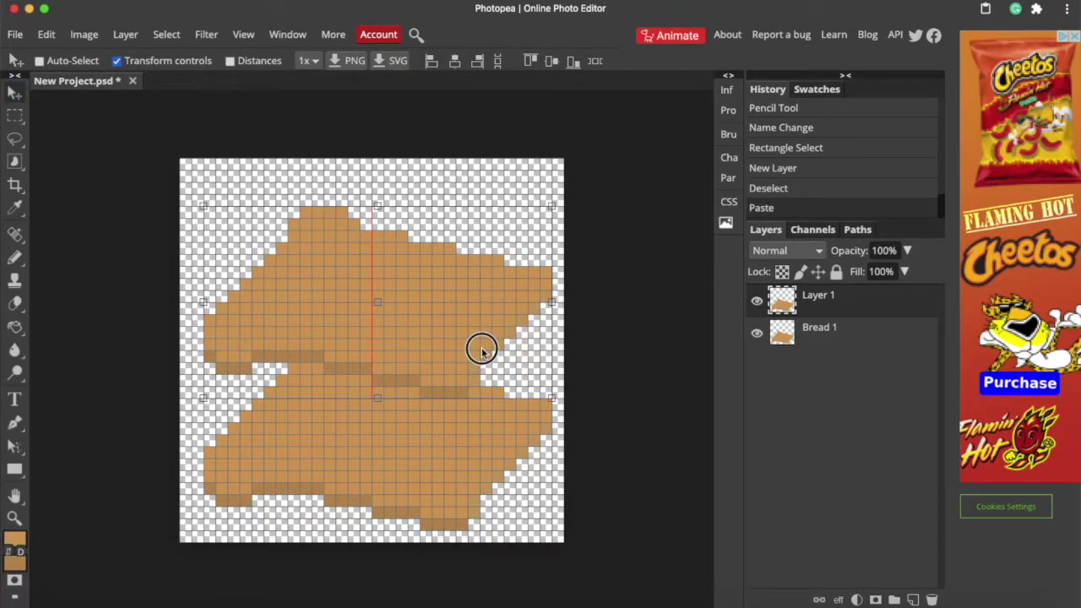
{"action": "left_click_drag", "start_coordinate": [482, 350], "coordinate": [482, 349]}
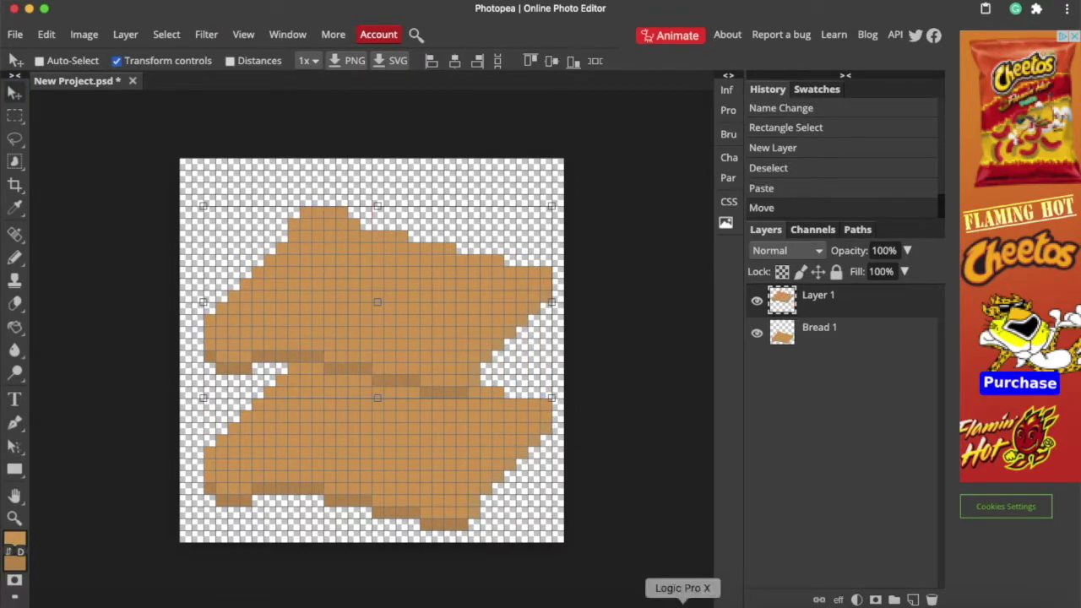
Step: Apply a Brightness/Contrast adjustment of about -15 to the Bread 1 slice
{"action": "left_click", "coordinate": [817, 333]}
{"action": "left_click", "coordinate": [84, 35]}
{"action": "left_click", "coordinate": [313, 176]}
{"action": "left_click", "coordinate": [440, 147]}
{"action": "left_click", "coordinate": [85, 35]}
{"action": "left_click", "coordinate": [283, 57]}
{"action": "left_click_drag", "start_coordinate": [234, 199], "coordinate": [225, 201]}
{"action": "left_click", "coordinate": [404, 181]}
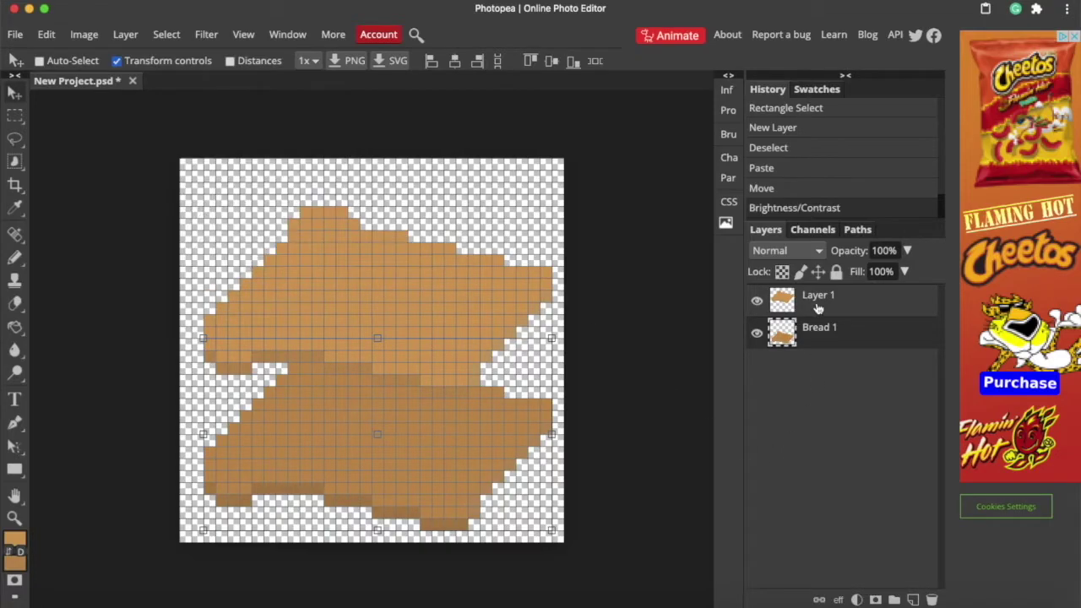
Step: Name the top slice layer Bread 2, hide it, and reselect Bread 1
{"action": "left_click", "coordinate": [817, 296]}
{"action": "double_click", "coordinate": [817, 296]}
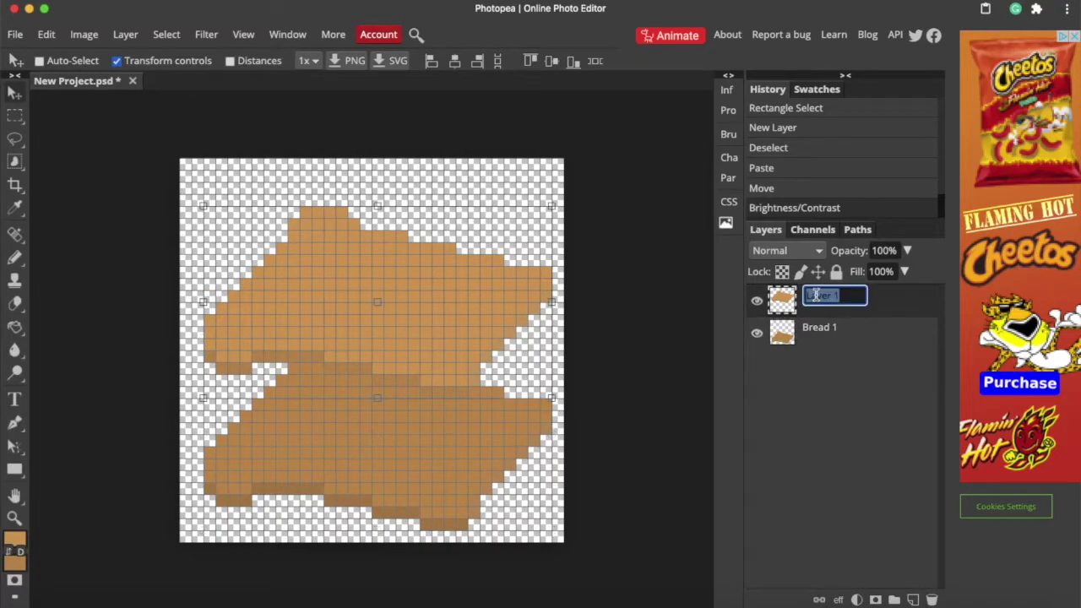
{"action": "type", "text": "Bread 2"}
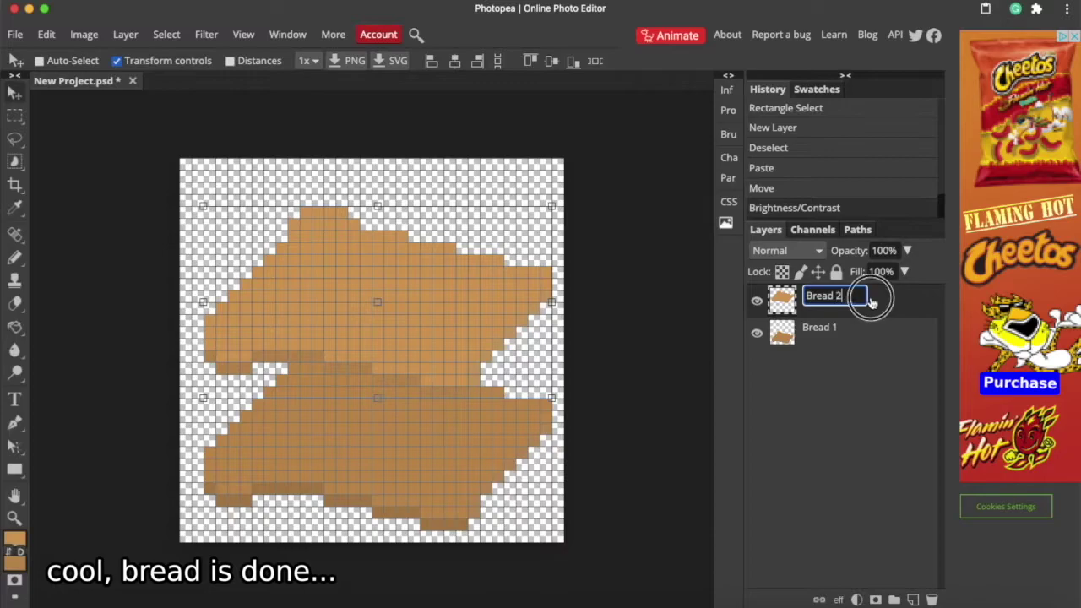
{"action": "key", "text": "Return"}
{"action": "left_click", "coordinate": [757, 301]}
{"action": "left_click", "coordinate": [849, 336]}
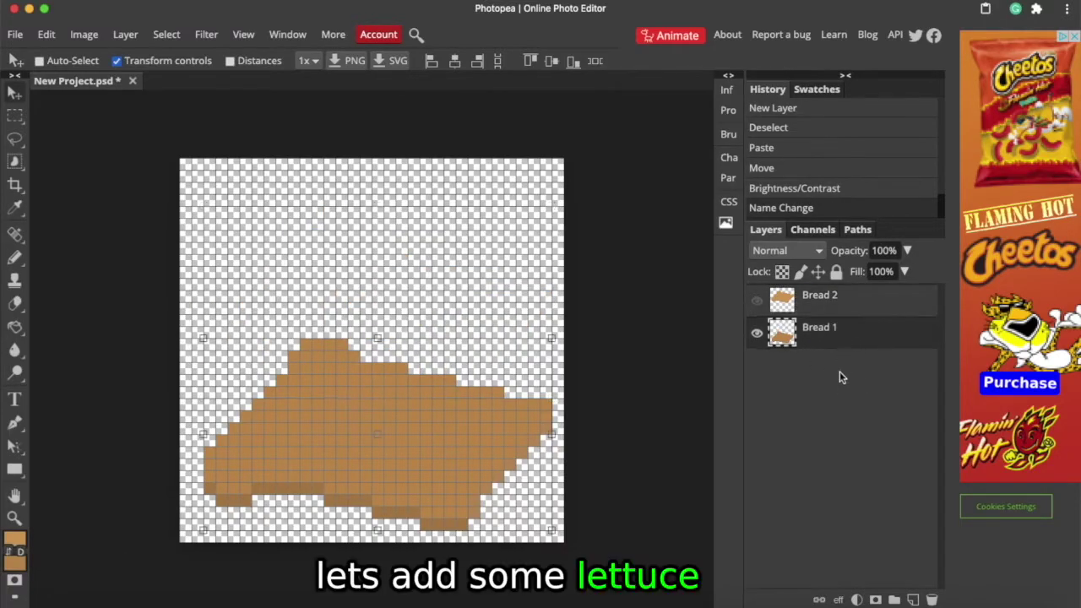
Step: Pick a lettuce green and add a new empty layer for the lettuce
{"action": "left_click", "coordinate": [14, 541]}
{"action": "left_click", "coordinate": [320, 293]}
{"action": "left_click", "coordinate": [204, 243]}
{"action": "mouse_move", "coordinate": [204, 243]}
{"action": "left_mouse_down"}
{"action": "mouse_move", "coordinate": [224, 234]}
{"action": "mouse_move", "coordinate": [220, 226]}
{"action": "left_mouse_up"}
{"action": "key", "text": "Return"}
{"action": "key", "text": "b"}
{"action": "left_click", "coordinate": [21, 61]}
{"action": "mouse_move", "coordinate": [334, 388]}
{"action": "left_mouse_down"}
{"action": "mouse_move", "coordinate": [359, 430]}
{"action": "mouse_move", "coordinate": [372, 426]}
{"action": "mouse_move", "coordinate": [292, 418]}
{"action": "left_mouse_up"}
{"action": "left_click", "coordinate": [912, 601]}
{"action": "key", "text": "ctrl+z"}
{"action": "key", "text": "ctrl+z"}
{"action": "key", "text": "ctrl+z"}
{"action": "left_click", "coordinate": [912, 601]}
Step: Paint translucent green patches over the bottom bread with a size-7 brush
{"action": "key", "text": "ctrl+z"}
{"action": "key", "text": "b"}
{"action": "left_click", "coordinate": [39, 61]}
{"action": "left_click_drag", "start_coordinate": [92, 99], "coordinate": [68, 99]}
{"action": "left_click_drag", "start_coordinate": [346, 385], "coordinate": [355, 460]}
{"action": "key", "text": "ctrl+z"}
{"action": "left_click_drag", "start_coordinate": [236, 60], "coordinate": [190, 56]}
{"action": "left_click_drag", "start_coordinate": [314, 357], "coordinate": [364, 439]}
{"action": "left_click_drag", "start_coordinate": [278, 503], "coordinate": [381, 478]}
{"action": "left_click_drag", "start_coordinate": [473, 380], "coordinate": [363, 350]}
{"action": "left_click_drag", "start_coordinate": [397, 397], "coordinate": [459, 427]}
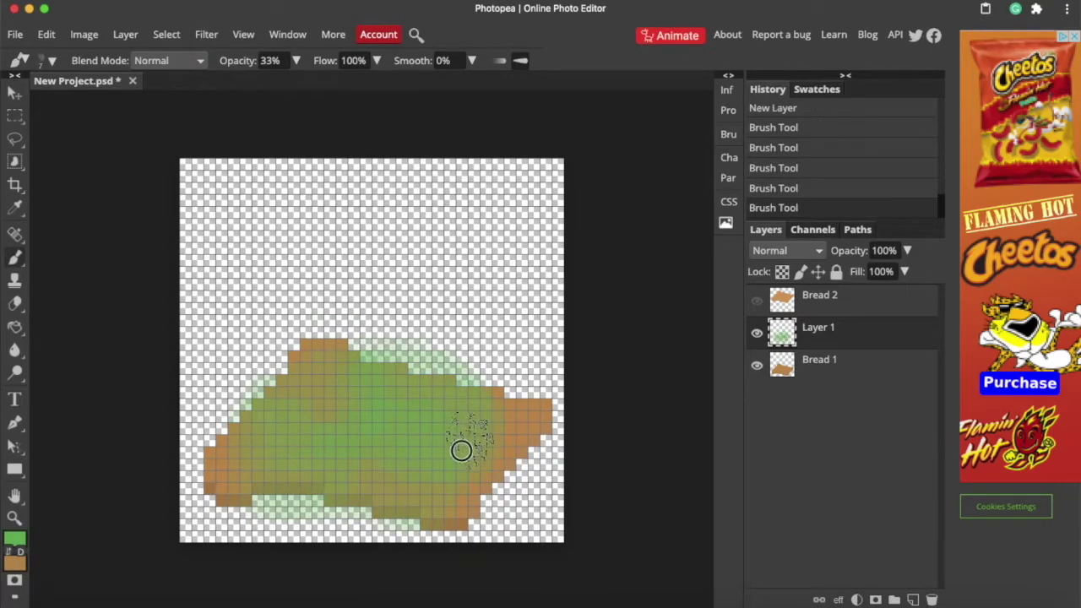
{"action": "left_click_drag", "start_coordinate": [278, 506], "coordinate": [374, 480]}
{"action": "left_click_drag", "start_coordinate": [489, 406], "coordinate": [369, 381]}
Step: Pick a dark olive green and paint darker shading on the lettuce
{"action": "key", "text": "x"}
{"action": "left_click", "coordinate": [14, 538]}
{"action": "left_click_drag", "start_coordinate": [322, 344], "coordinate": [322, 320]}
{"action": "left_click", "coordinate": [239, 262]}
{"action": "left_click", "coordinate": [408, 347]}
{"action": "left_click_drag", "start_coordinate": [369, 379], "coordinate": [384, 469]}
Step: Pick a bright lime green and add lime pixel highlights to the lettuce
{"action": "left_click", "coordinate": [15, 538]}
{"action": "left_click", "coordinate": [254, 195]}
{"action": "left_click", "coordinate": [411, 345]}
{"action": "key", "text": "0"}
{"action": "left_click_drag", "start_coordinate": [316, 452], "coordinate": [253, 456]}
{"action": "key", "text": "ctrl+z"}
{"action": "key", "text": "3"}
{"action": "key", "text": "ctrl+shift+z"}
{"action": "key", "text": "ctrl+z"}
{"action": "key", "text": "ctrl+z"}
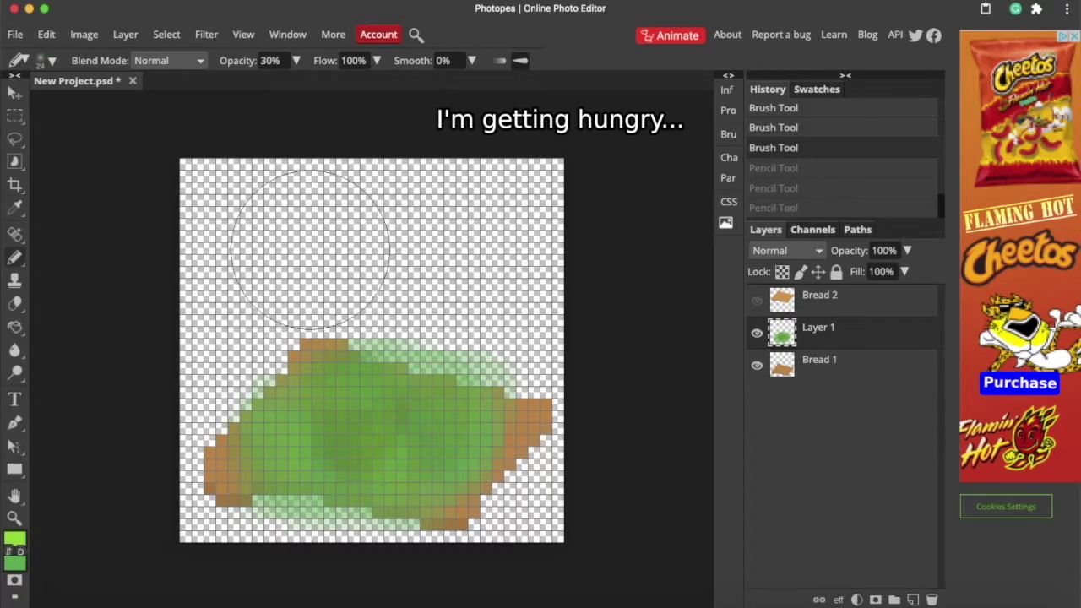
{"action": "left_click_drag", "start_coordinate": [304, 380], "coordinate": [326, 426]}
{"action": "mouse_move", "coordinate": [414, 409]}
{"action": "left_mouse_down"}
{"action": "mouse_move", "coordinate": [376, 464]}
{"action": "mouse_move", "coordinate": [358, 420]}
{"action": "mouse_move", "coordinate": [375, 465]}
{"action": "mouse_move", "coordinate": [456, 422]}
{"action": "left_mouse_up"}
Step: Choose a darker green as the next paint colour
{"action": "left_click", "coordinate": [14, 538]}
{"action": "left_click", "coordinate": [241, 241]}
{"action": "left_click", "coordinate": [410, 347]}
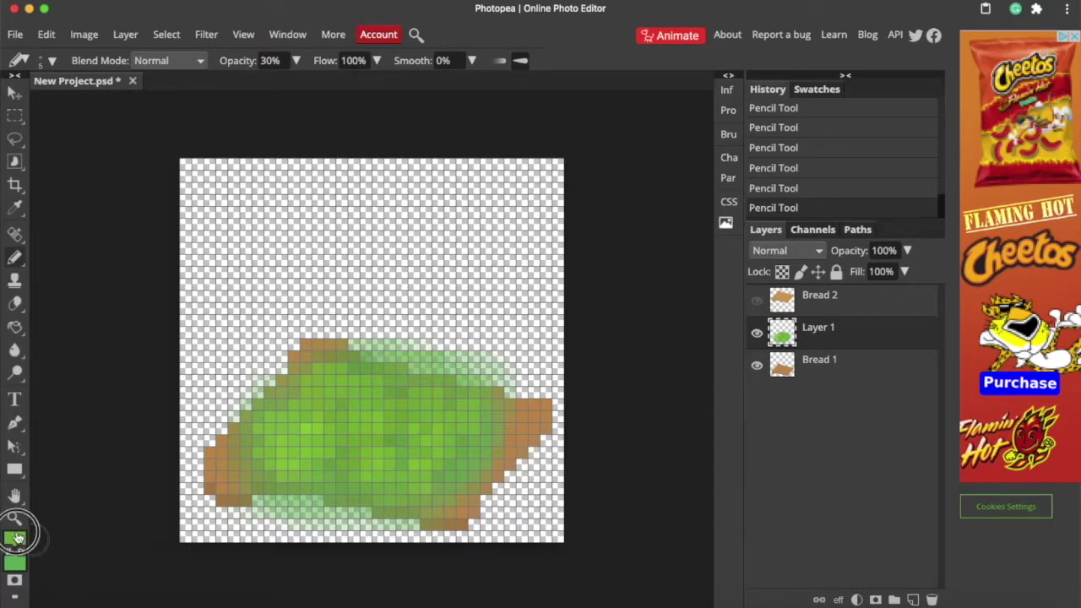
Step: Pick a lighter green paint colour and briefly check the lettuce under the top bread
{"action": "left_click", "coordinate": [16, 538]}
{"action": "left_click_drag", "start_coordinate": [329, 301], "coordinate": [321, 280]}
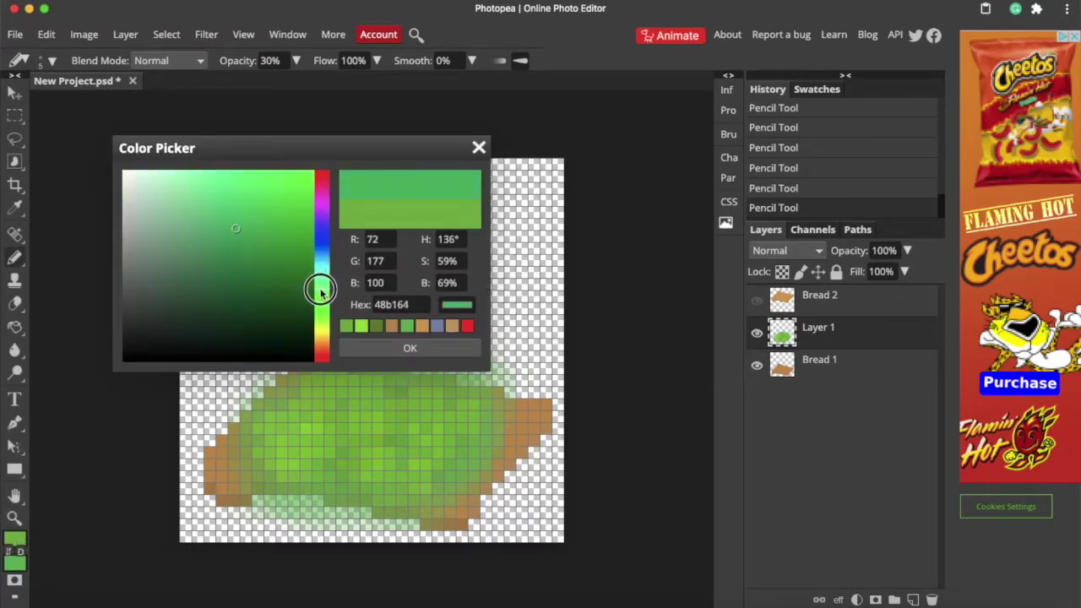
{"action": "left_click", "coordinate": [216, 216]}
{"action": "left_click", "coordinate": [410, 349]}
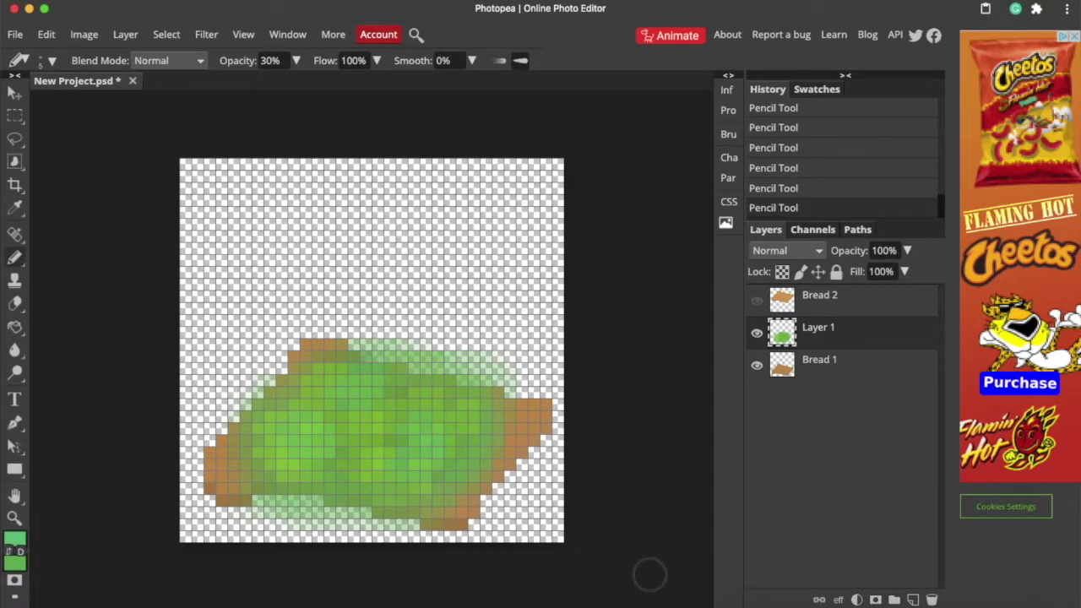
{"action": "left_click", "coordinate": [758, 301]}
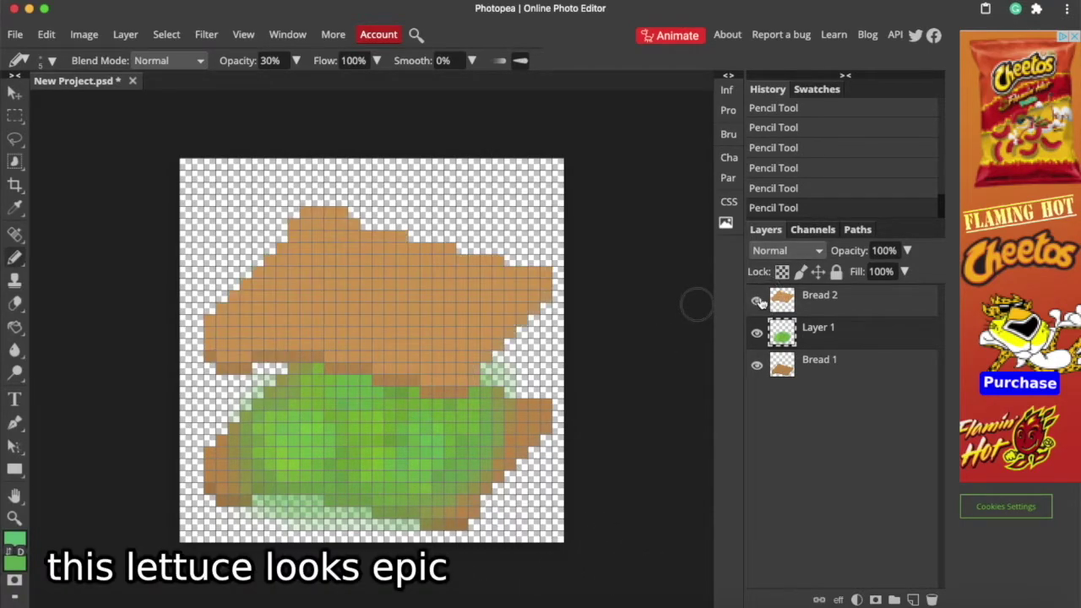
{"action": "left_click", "coordinate": [757, 302]}
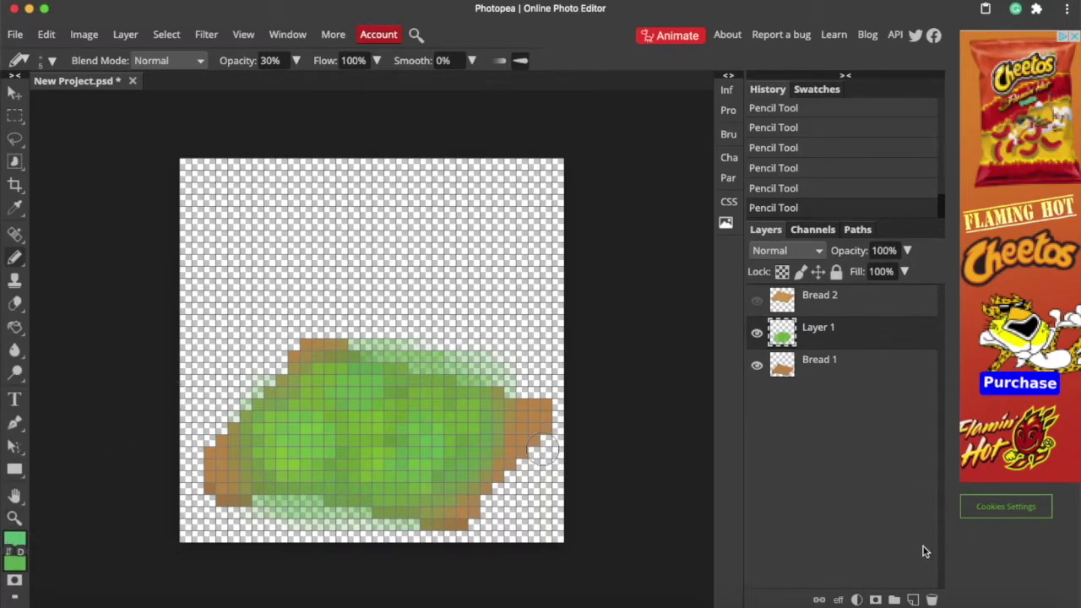
Step: Add an empty layer above the lettuce and rename the green layer to 'Lettuce'
{"action": "left_click", "coordinate": [913, 596]}
{"action": "double_click", "coordinate": [810, 362]}
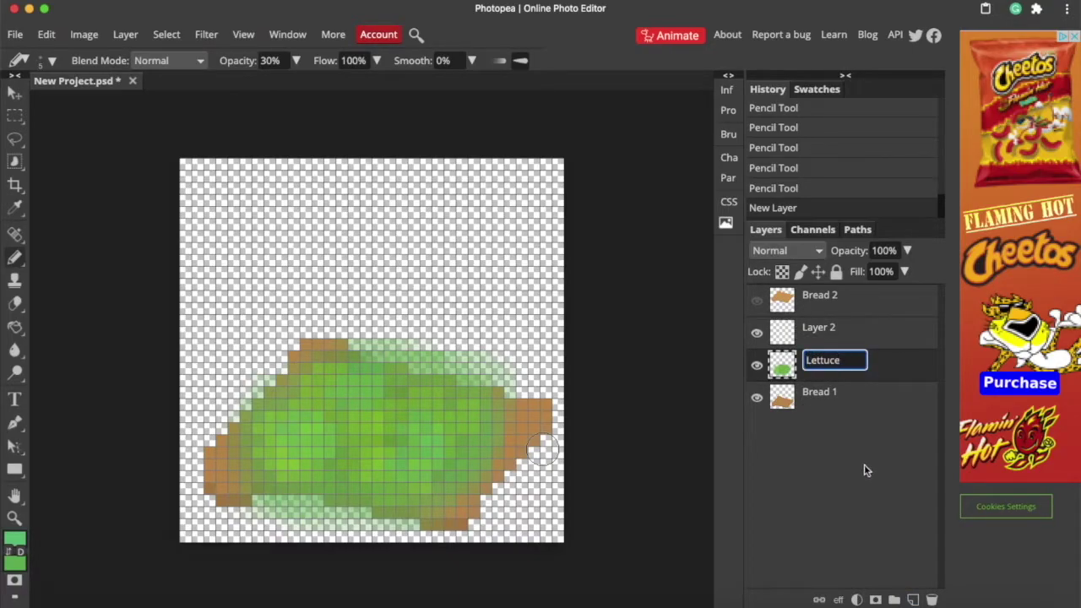
{"action": "key", "text": "Return"}
Step: Erase faint stray green pixels along the lettuce's bottom, lower-right and top edges
{"action": "key", "text": "e"}
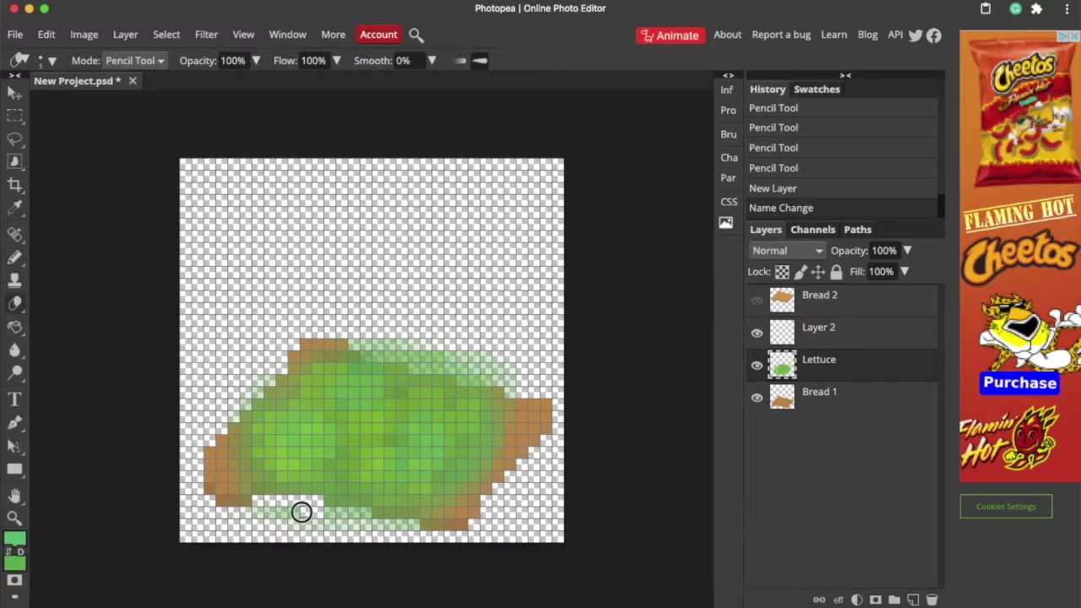
{"action": "mouse_move", "coordinate": [287, 517]}
{"action": "left_mouse_down"}
{"action": "mouse_move", "coordinate": [253, 518]}
{"action": "mouse_move", "coordinate": [407, 523]}
{"action": "left_mouse_up"}
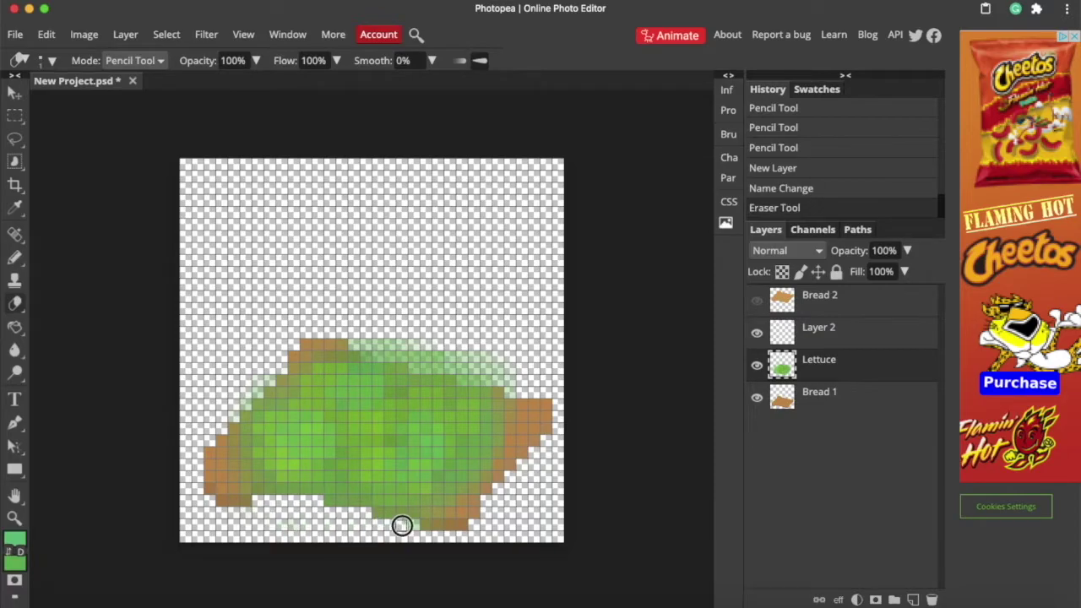
{"action": "mouse_move", "coordinate": [388, 344]}
{"action": "left_mouse_down"}
{"action": "mouse_move", "coordinate": [452, 364]}
{"action": "mouse_move", "coordinate": [422, 366]}
{"action": "left_mouse_up"}
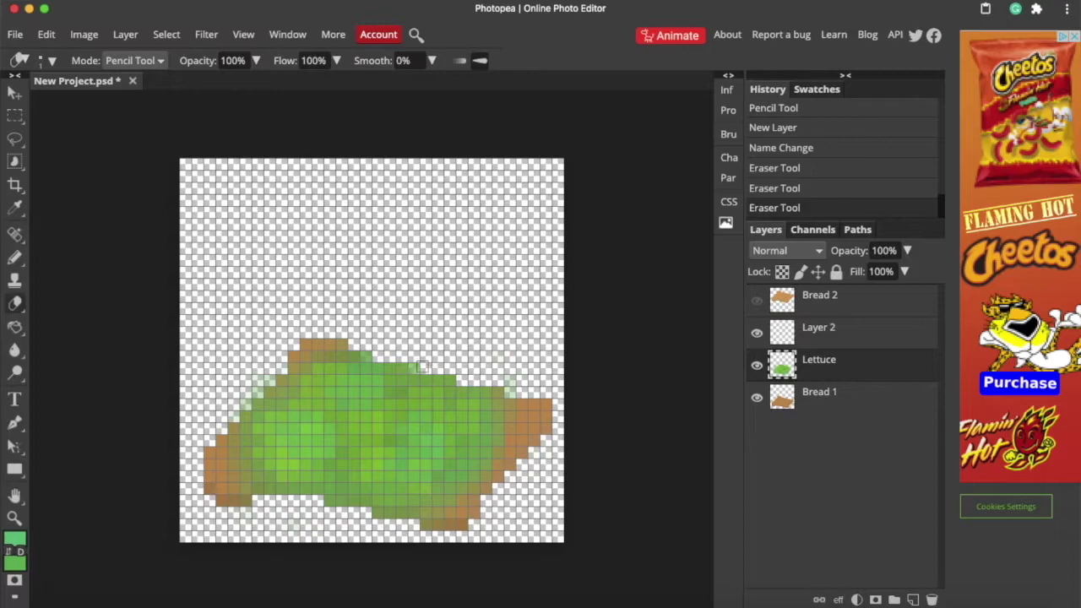
{"action": "left_click_drag", "start_coordinate": [513, 385], "coordinate": [422, 345]}
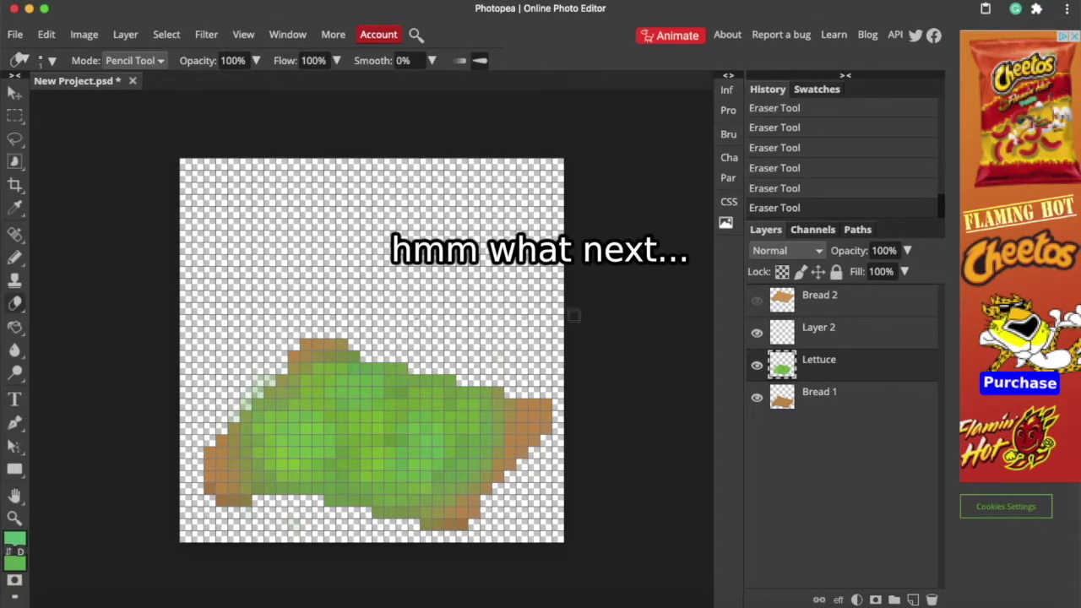
Step: Rename the empty Layer 2 to 'Beef'
{"action": "left_click", "coordinate": [827, 333]}
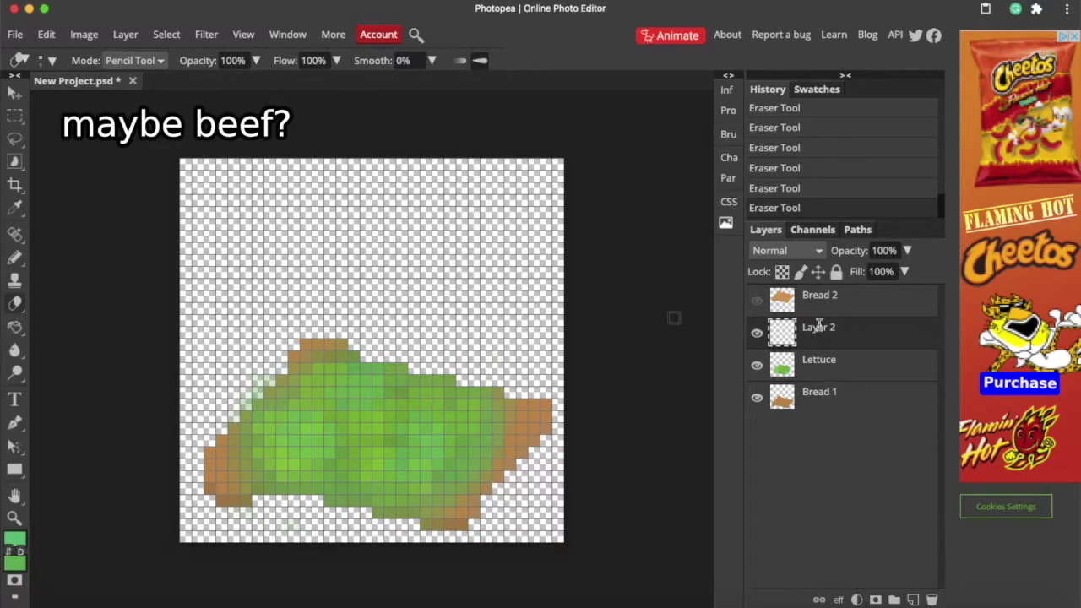
{"action": "double_click", "coordinate": [818, 328]}
{"action": "type", "text": "Beef"}
{"action": "key", "text": "Return"}
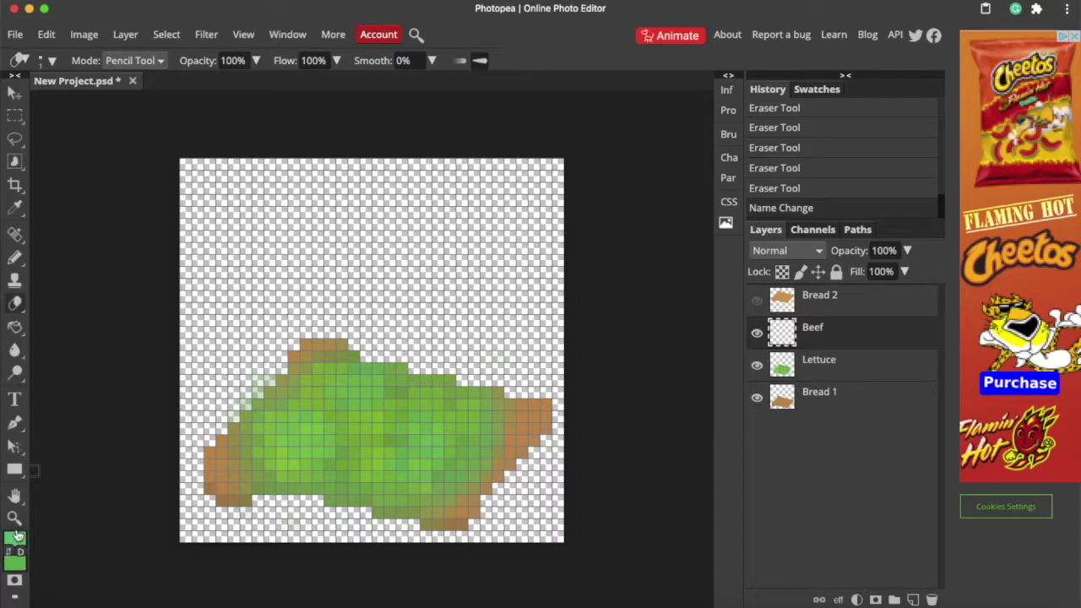
Step: Pick a brown colour and outline the beef patty with the Pencil over the lettuce
{"action": "left_click", "coordinate": [16, 537]}
{"action": "left_click_drag", "start_coordinate": [317, 334], "coordinate": [318, 341]}
{"action": "mouse_move", "coordinate": [243, 268]}
{"action": "left_mouse_down"}
{"action": "mouse_move", "coordinate": [257, 244]}
{"action": "mouse_move", "coordinate": [258, 261]}
{"action": "mouse_move", "coordinate": [189, 290]}
{"action": "mouse_move", "coordinate": [249, 295]}
{"action": "left_mouse_up"}
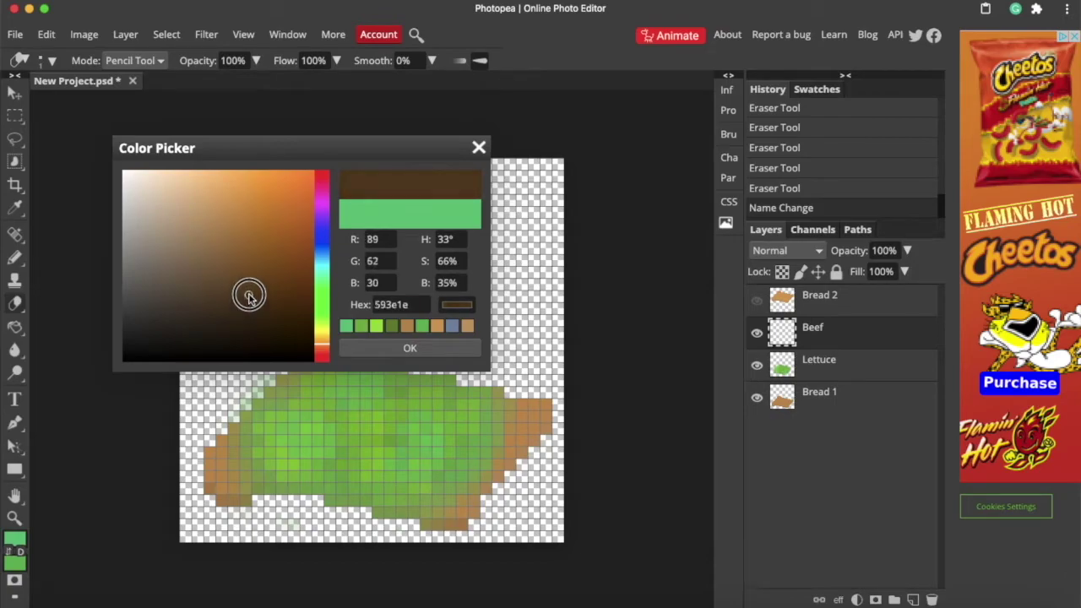
{"action": "left_click", "coordinate": [410, 346]}
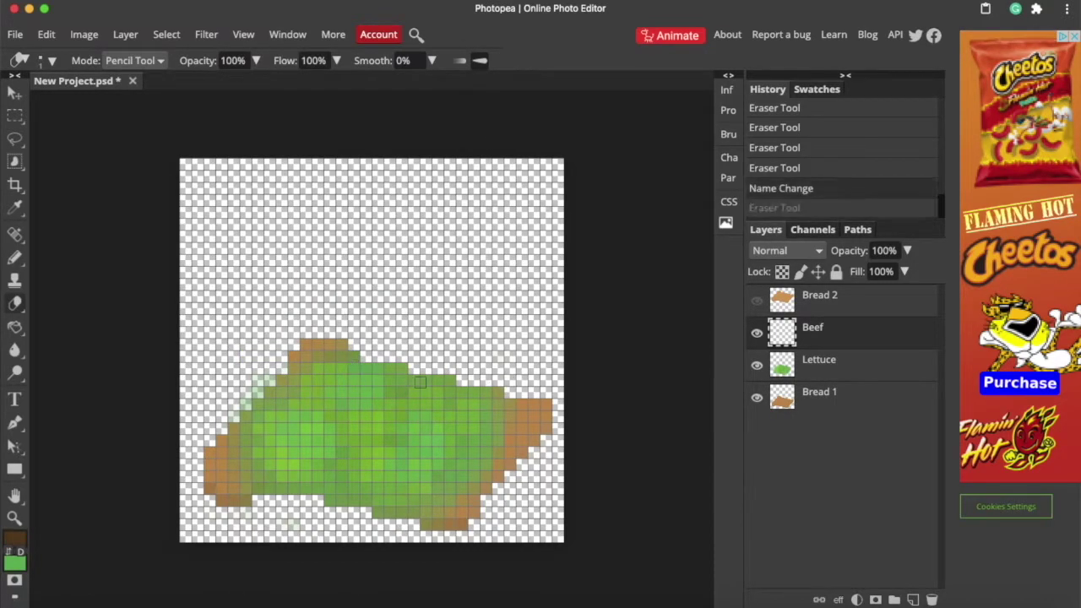
{"action": "left_click", "coordinate": [14, 257]}
{"action": "left_click", "coordinate": [43, 60]}
{"action": "left_click", "coordinate": [42, 60]}
{"action": "mouse_move", "coordinate": [338, 365]}
{"action": "left_mouse_down"}
{"action": "mouse_move", "coordinate": [322, 457]}
{"action": "mouse_move", "coordinate": [338, 442]}
{"action": "mouse_move", "coordinate": [389, 486]}
{"action": "mouse_move", "coordinate": [333, 370]}
{"action": "mouse_move", "coordinate": [355, 370]}
{"action": "left_mouse_up"}
Step: Fill the patty outline brown and add brown pixels across the beef edges
{"action": "key", "text": "g"}
{"action": "left_click", "coordinate": [380, 430]}
{"action": "key", "text": "b"}
{"action": "left_click", "coordinate": [15, 538]}
{"action": "left_click", "coordinate": [408, 347]}
{"action": "key", "text": "ctrl+z"}
{"action": "key", "text": "ctrl+shift+z"}
{"action": "key", "text": "ctrl+z"}
{"action": "key", "text": "ctrl+shift+z"}
{"action": "left_click", "coordinate": [369, 394]}
{"action": "left_click", "coordinate": [383, 409]}
{"action": "left_click_drag", "start_coordinate": [383, 410], "coordinate": [428, 423]}
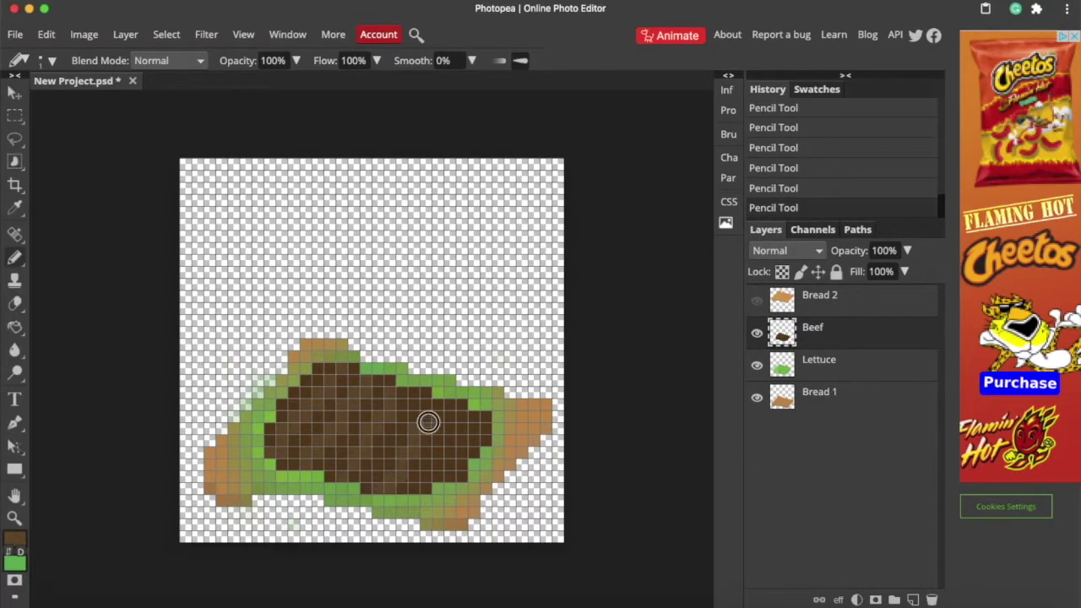
Step: Sample a darker brown and paint over the green border along the beef's edges
{"action": "left_click", "coordinate": [14, 538]}
{"action": "left_click", "coordinate": [237, 309]}
{"action": "left_click", "coordinate": [408, 347]}
{"action": "key", "text": "ctrl+z"}
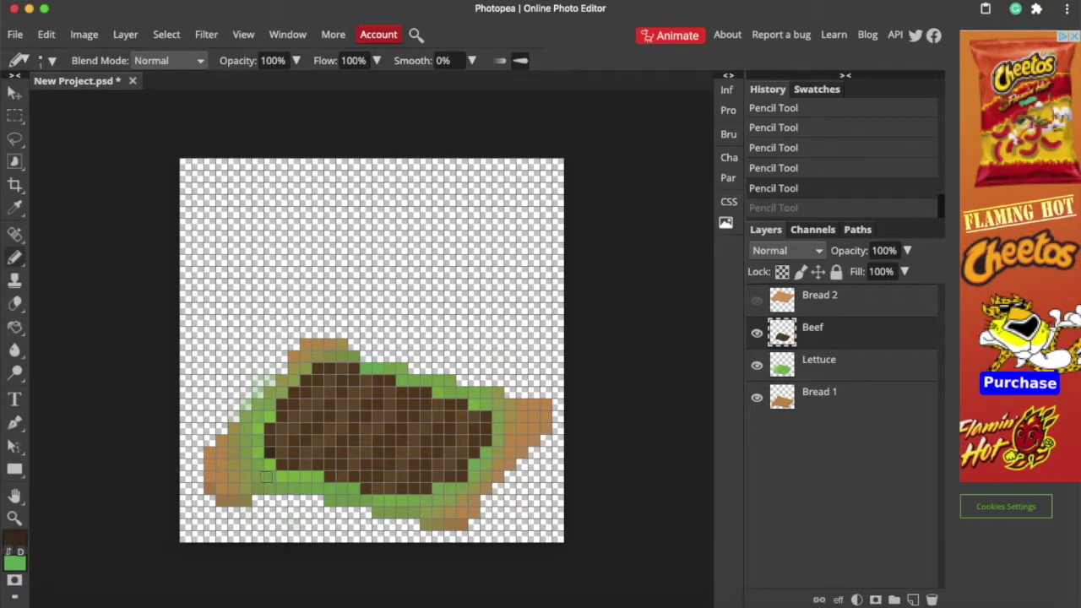
{"action": "key", "text": "i"}
{"action": "left_click", "coordinate": [335, 445]}
{"action": "key", "text": "b"}
{"action": "mouse_move", "coordinate": [309, 365]}
{"action": "left_mouse_down"}
{"action": "mouse_move", "coordinate": [283, 388]}
{"action": "mouse_move", "coordinate": [330, 482]}
{"action": "mouse_move", "coordinate": [483, 414]}
{"action": "mouse_move", "coordinate": [392, 376]}
{"action": "left_mouse_up"}
{"action": "left_click_drag", "start_coordinate": [267, 437], "coordinate": [293, 461]}
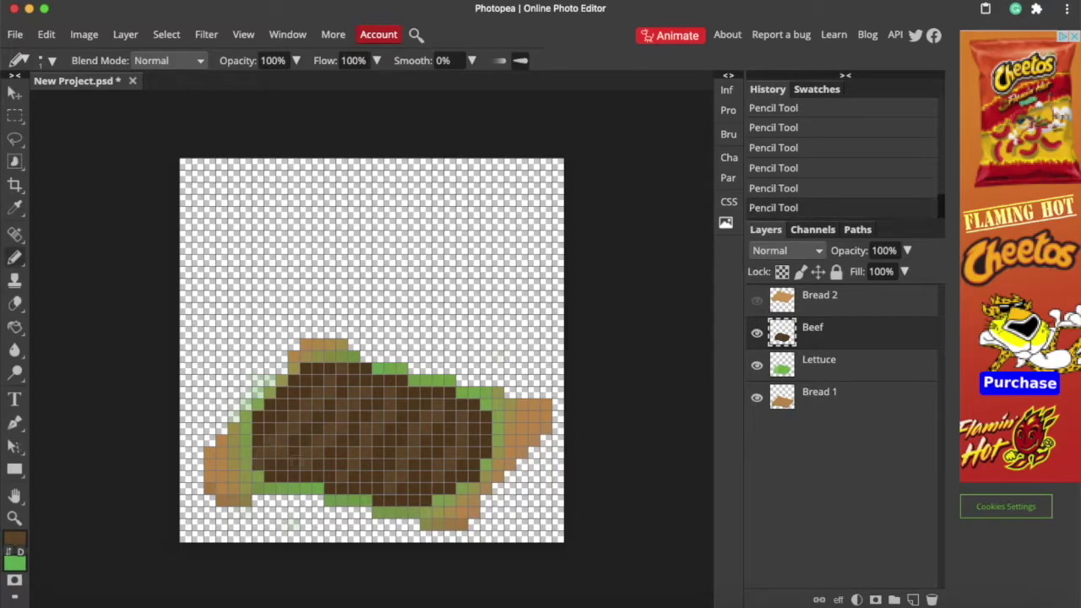
{"action": "key", "text": "ctrl+z"}
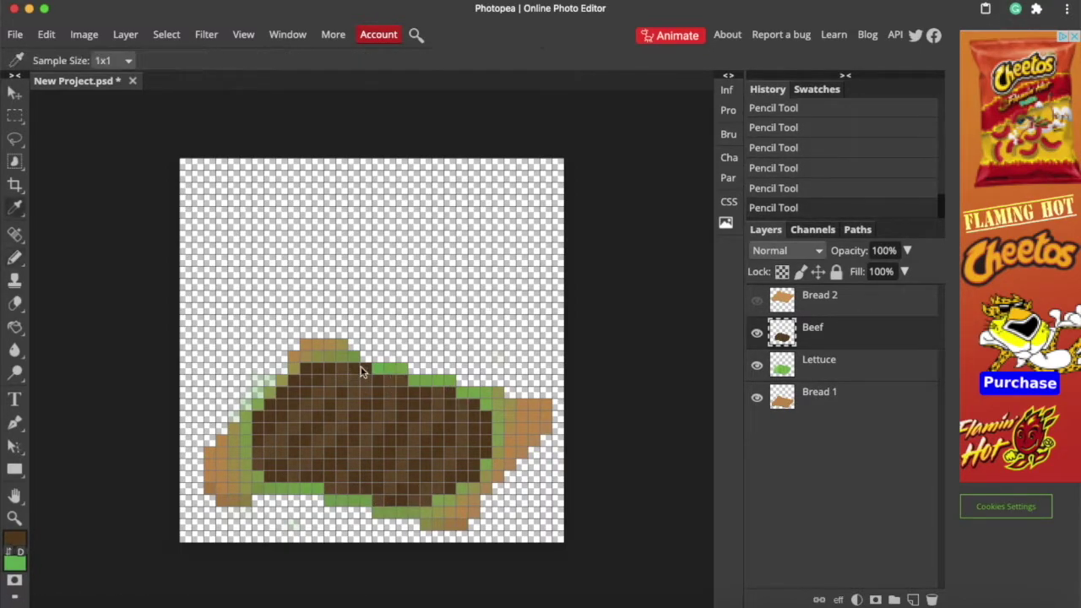
Step: Duplicate the Beef layer and shift the copy up one pixel to thicken the patty
{"action": "left_click", "coordinate": [757, 333]}
{"action": "left_click", "coordinate": [757, 333]}
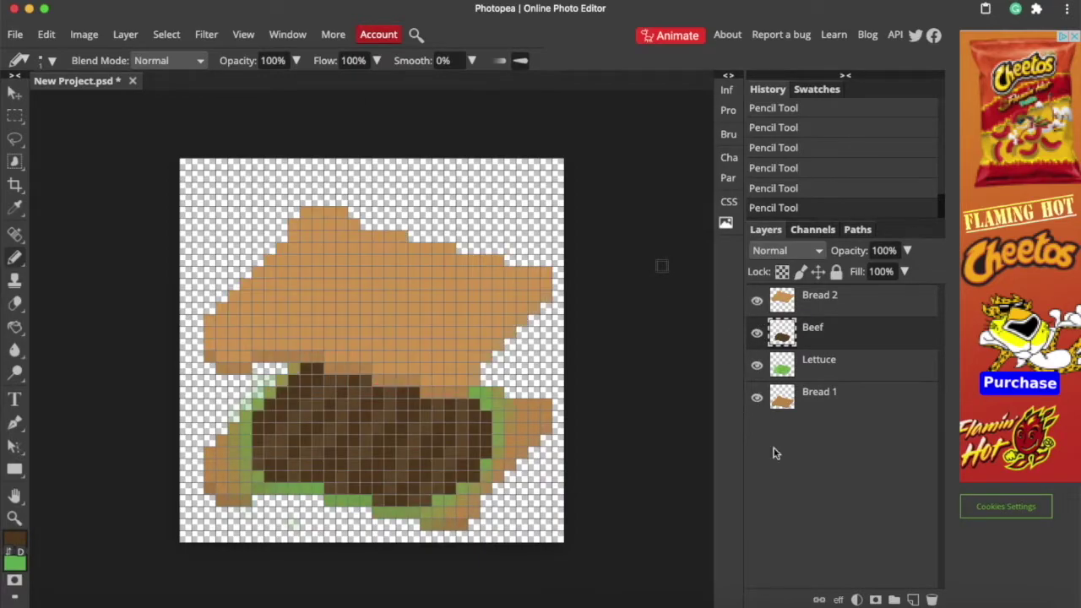
{"action": "left_click", "coordinate": [756, 300]}
{"action": "key", "text": "v"}
{"action": "key", "text": "ctrl+j"}
{"action": "left_click_drag", "start_coordinate": [421, 482], "coordinate": [422, 470]}
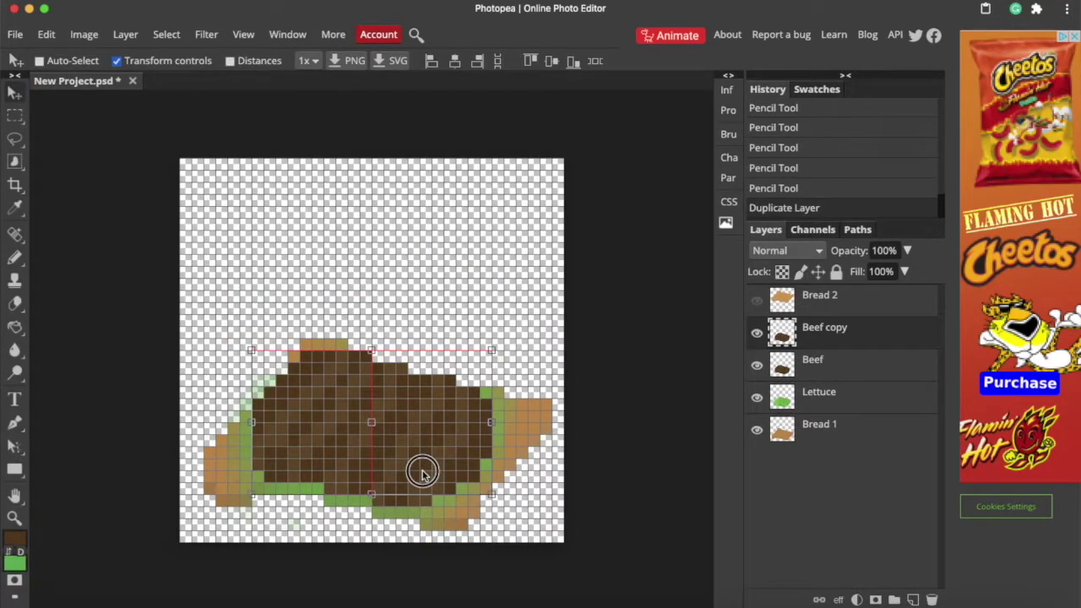
Step: Patch the thickened patty and merge the copy down into the Beef layer
{"action": "left_click", "coordinate": [14, 539]}
{"action": "key", "text": "Escape"}
{"action": "key", "text": "b"}
{"action": "left_click", "coordinate": [391, 477]}
{"action": "key", "text": "ctrl+e"}
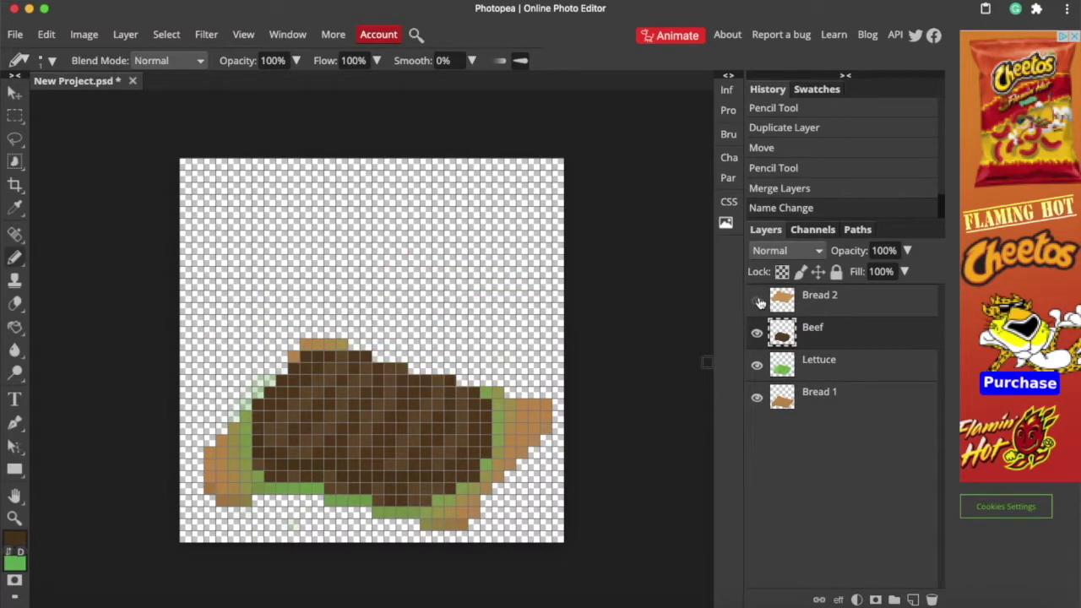
{"action": "left_click", "coordinate": [842, 365]}
{"action": "left_click", "coordinate": [823, 336]}
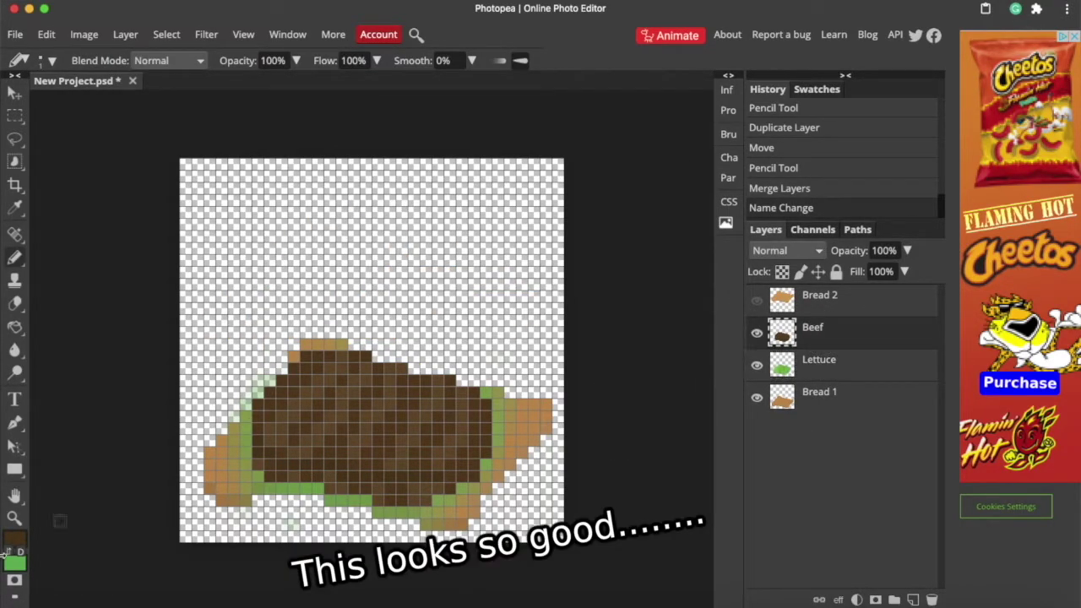
{"action": "left_click", "coordinate": [10, 542]}
{"action": "left_click", "coordinate": [319, 331]}
Step: Set the drawing colour to yellow and sketch trial cheese strokes over the beef
{"action": "left_click_drag", "start_coordinate": [251, 217], "coordinate": [241, 200]}
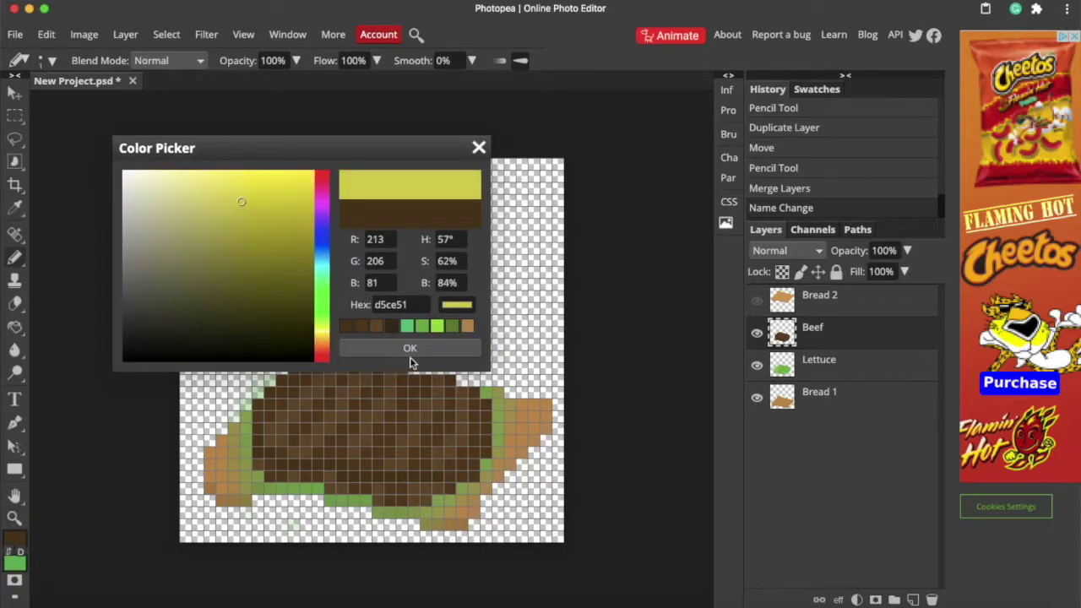
{"action": "left_click", "coordinate": [412, 349]}
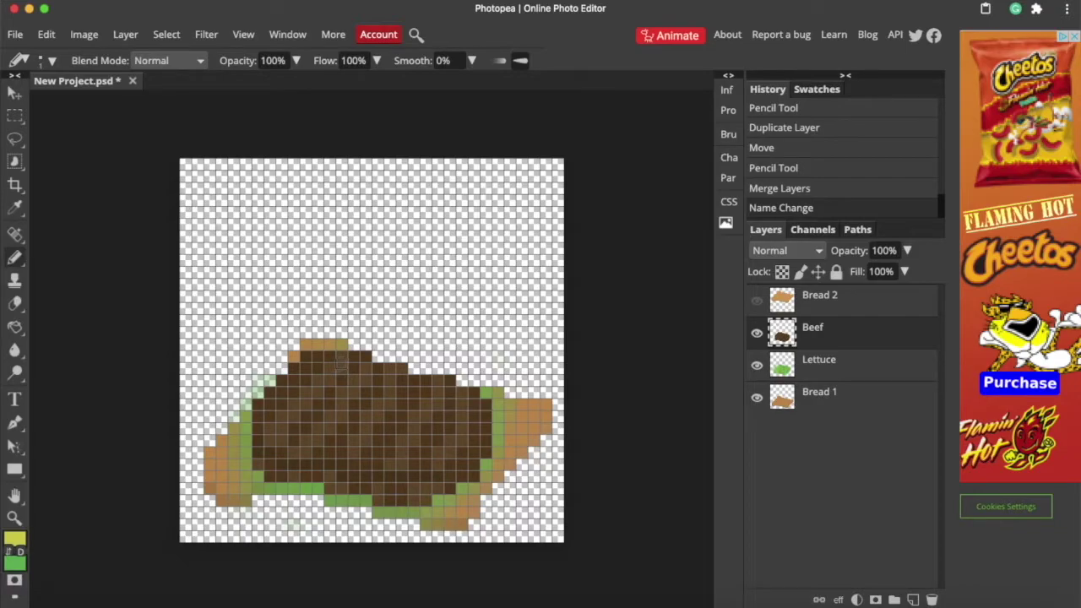
{"action": "left_click", "coordinate": [343, 363]}
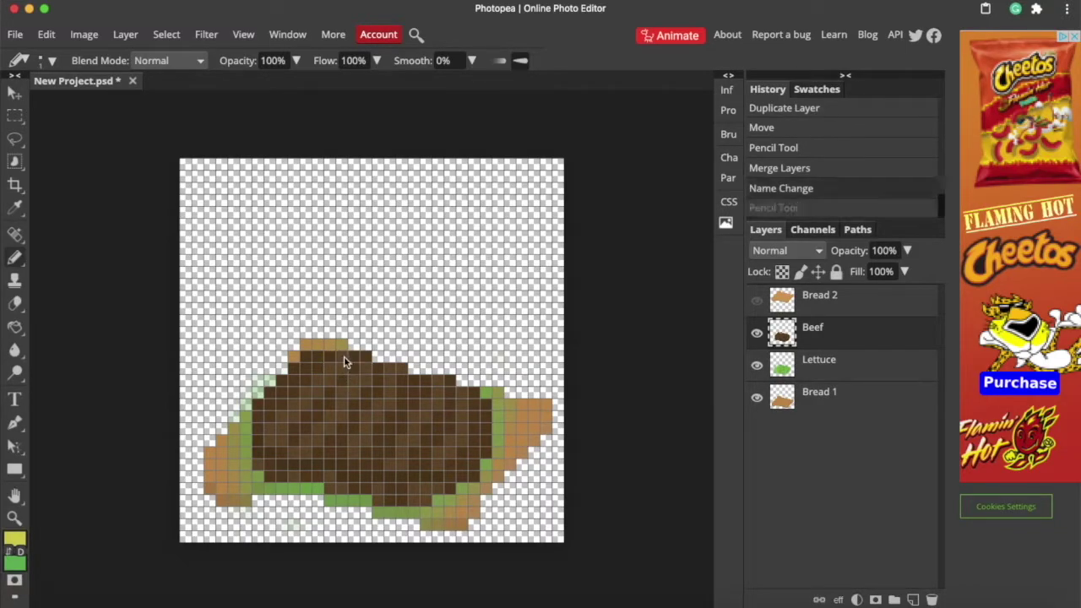
{"action": "left_click_drag", "start_coordinate": [306, 413], "coordinate": [278, 453]}
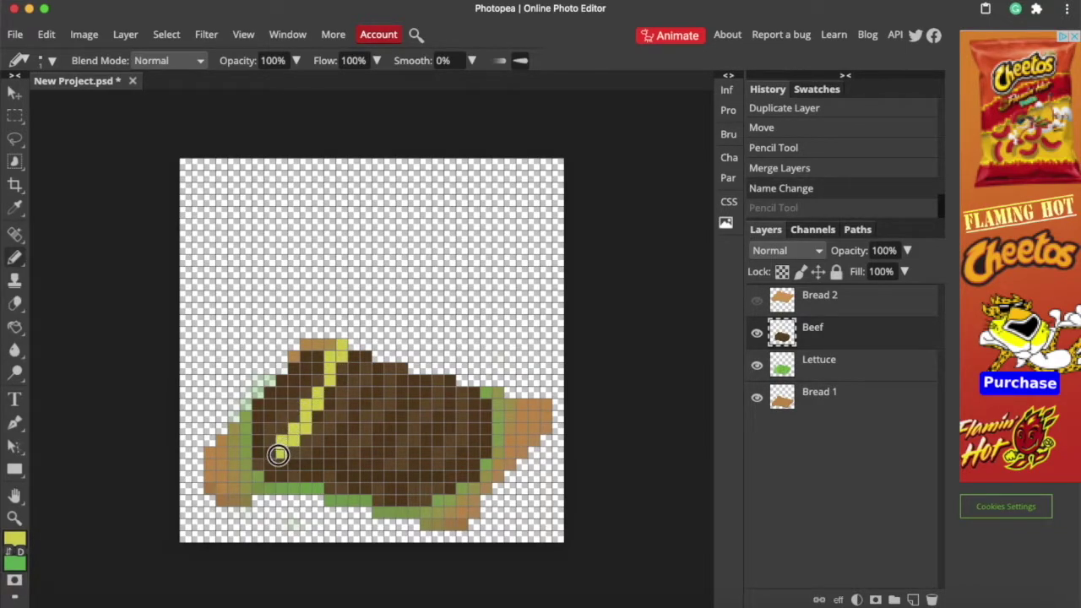
{"action": "key", "text": "ctrl+z"}
{"action": "mouse_move", "coordinate": [332, 369]}
{"action": "left_mouse_down"}
{"action": "mouse_move", "coordinate": [278, 422]}
{"action": "mouse_move", "coordinate": [265, 454]}
{"action": "mouse_move", "coordinate": [379, 492]}
{"action": "mouse_move", "coordinate": [356, 349]}
{"action": "mouse_move", "coordinate": [282, 451]}
{"action": "mouse_move", "coordinate": [367, 475]}
{"action": "mouse_move", "coordinate": [330, 463]}
{"action": "left_mouse_up"}
{"action": "key", "text": "ctrl+z"}
{"action": "key", "text": "ctrl+z"}
{"action": "mouse_move", "coordinate": [266, 452]}
{"action": "left_mouse_down"}
{"action": "mouse_move", "coordinate": [340, 468]}
{"action": "mouse_move", "coordinate": [444, 398]}
{"action": "mouse_move", "coordinate": [362, 357]}
{"action": "mouse_move", "coordinate": [282, 436]}
{"action": "left_mouse_up"}
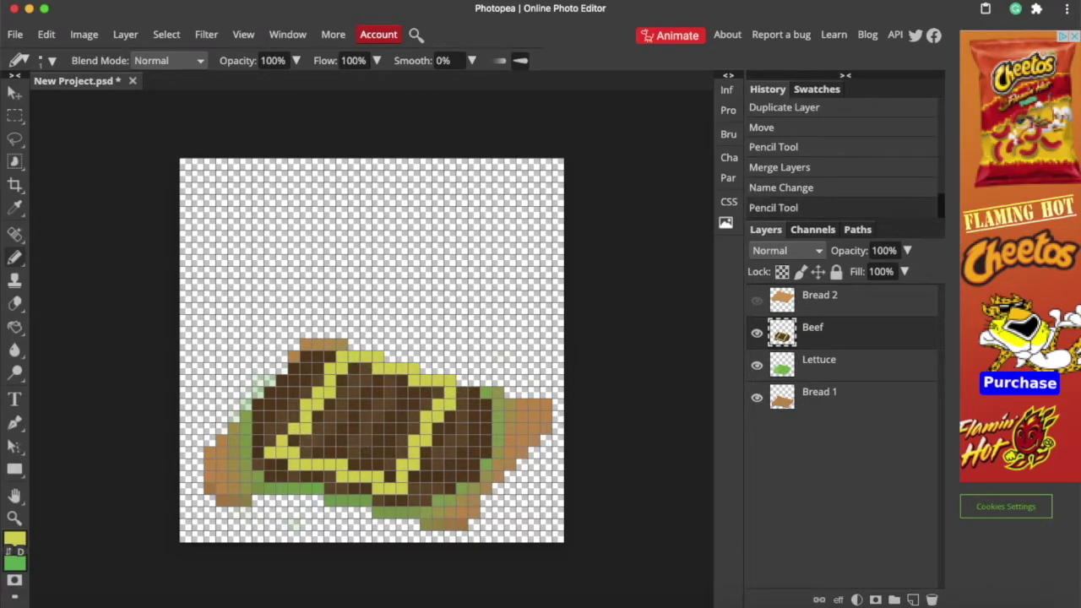
Step: Undo the trial yellow cheese edits on Beef and add a new empty layer above it
{"action": "key", "text": "g"}
{"action": "left_click", "coordinate": [365, 429]}
{"action": "key", "text": "e"}
{"action": "left_click", "coordinate": [354, 369]}
{"action": "key", "text": "e"}
{"action": "key", "text": "e"}
{"action": "left_click", "coordinate": [377, 391]}
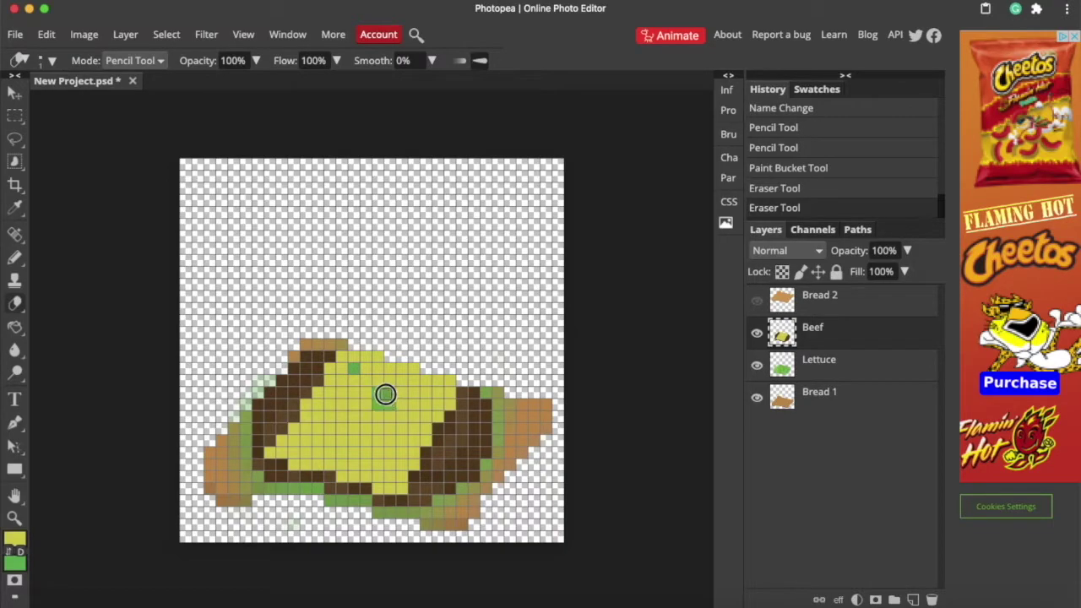
{"action": "key", "text": "ctrl+z"}
{"action": "key", "text": "ctrl+z"}
{"action": "key", "text": "ctrl+z"}
{"action": "key", "text": "ctrl+z"}
{"action": "key", "text": "ctrl+z"}
{"action": "left_click", "coordinate": [912, 600]}
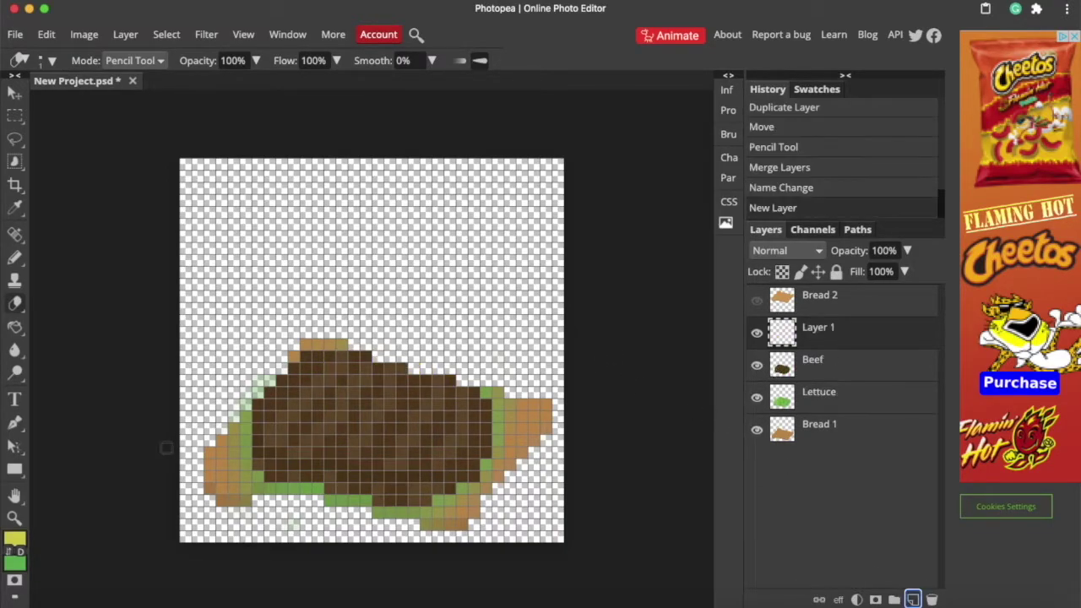
Step: Draw a yellow zigzag cheese outline on Layer 1, fill it, and extend the right side
{"action": "key", "text": "n"}
{"action": "left_click_drag", "start_coordinate": [335, 353], "coordinate": [292, 467]}
{"action": "key", "text": "ctrl+z"}
{"action": "mouse_move", "coordinate": [334, 355]}
{"action": "left_mouse_down"}
{"action": "mouse_move", "coordinate": [392, 465]}
{"action": "mouse_move", "coordinate": [309, 362]}
{"action": "mouse_move", "coordinate": [440, 436]}
{"action": "mouse_move", "coordinate": [461, 371]}
{"action": "mouse_move", "coordinate": [338, 397]}
{"action": "left_mouse_up"}
{"action": "key", "text": "ctrl+z"}
{"action": "key", "text": "ctrl+z"}
{"action": "key", "text": "g"}
{"action": "left_click", "coordinate": [355, 422]}
{"action": "key", "text": "n"}
{"action": "mouse_move", "coordinate": [390, 480]}
{"action": "left_mouse_down"}
{"action": "mouse_move", "coordinate": [447, 418]}
{"action": "mouse_move", "coordinate": [442, 402]}
{"action": "mouse_move", "coordinate": [270, 449]}
{"action": "mouse_move", "coordinate": [314, 361]}
{"action": "mouse_move", "coordinate": [409, 381]}
{"action": "mouse_move", "coordinate": [374, 362]}
{"action": "left_mouse_up"}
{"action": "key", "text": "e"}
{"action": "left_click", "coordinate": [314, 361]}
{"action": "key", "text": "n"}
{"action": "left_click_drag", "start_coordinate": [445, 414], "coordinate": [445, 378]}
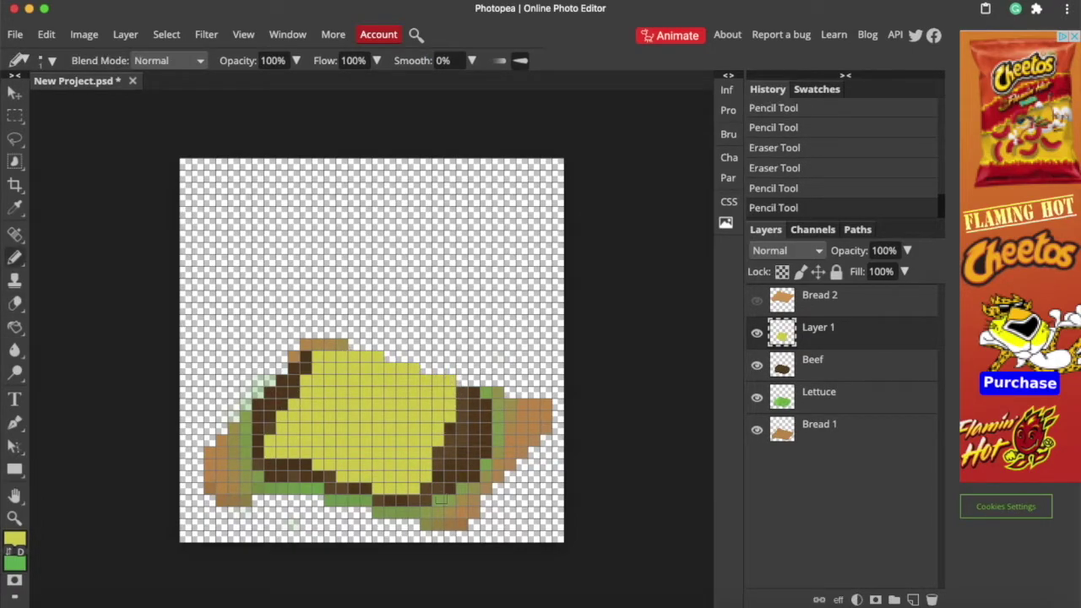
{"action": "left_click_drag", "start_coordinate": [439, 460], "coordinate": [465, 386]}
Step: Erase small holes, including a cross and a 2x2 hole, in the cheese slice
{"action": "key", "text": "e"}
{"action": "left_click", "coordinate": [342, 369]}
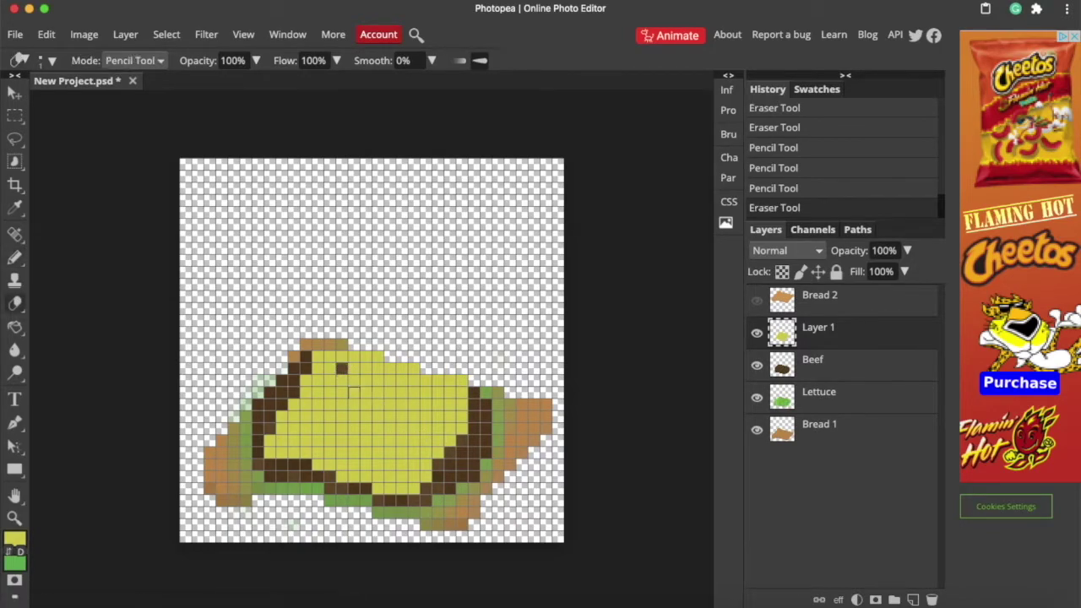
{"action": "mouse_move", "coordinate": [365, 393]}
{"action": "left_mouse_down"}
{"action": "mouse_move", "coordinate": [365, 418]}
{"action": "mouse_move", "coordinate": [376, 405]}
{"action": "left_mouse_up"}
{"action": "left_click", "coordinate": [420, 470]}
{"action": "key", "text": "ctrl+z"}
{"action": "mouse_move", "coordinate": [418, 470]}
{"action": "left_mouse_down"}
{"action": "mouse_move", "coordinate": [439, 442]}
{"action": "mouse_move", "coordinate": [412, 463]}
{"action": "left_mouse_up"}
{"action": "left_click", "coordinate": [430, 399]}
{"action": "key", "text": "b"}
{"action": "left_click_drag", "start_coordinate": [415, 454], "coordinate": [427, 478]}
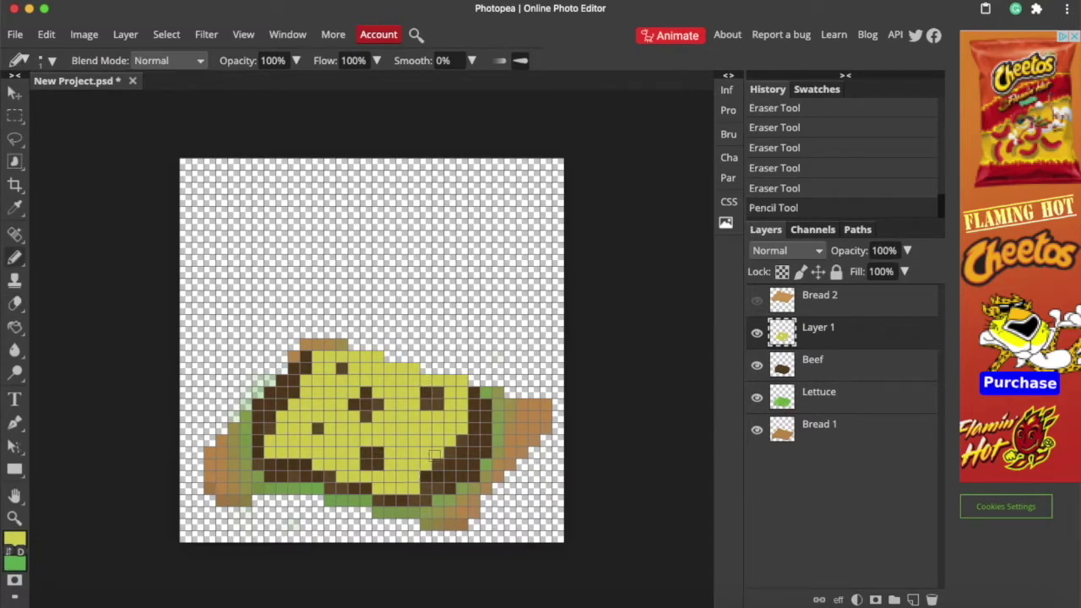
{"action": "key", "text": "e"}
{"action": "left_click", "coordinate": [567, 488]}
{"action": "key", "text": "b"}
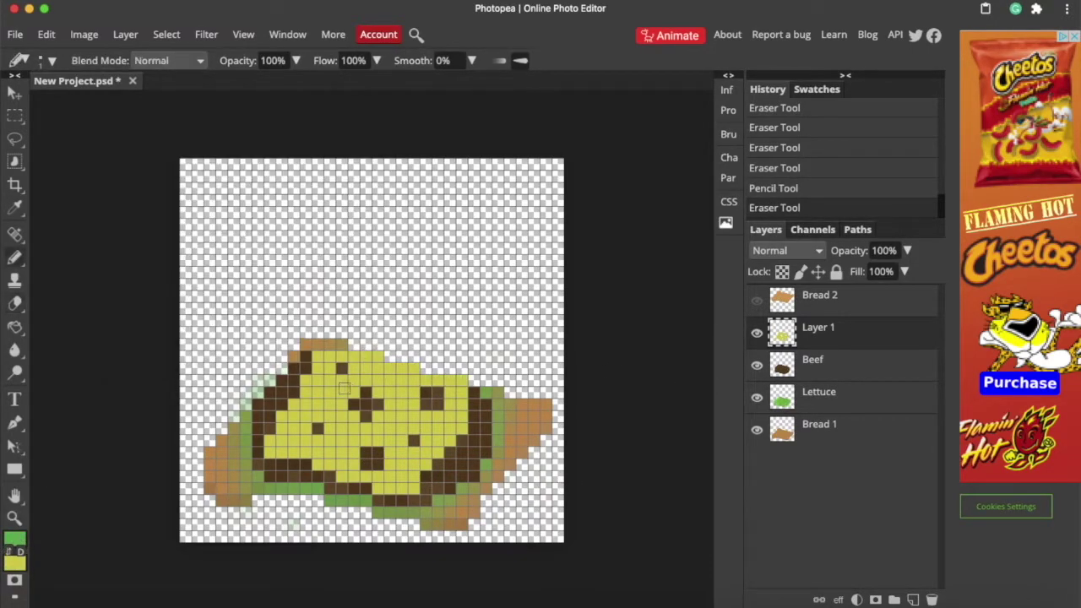
Step: Add a few more yellow cheese pixels and show the top bread to check the fit
{"action": "left_click", "coordinate": [14, 538]}
{"action": "left_click", "coordinate": [409, 347]}
{"action": "left_click", "coordinate": [385, 348]}
{"action": "left_click", "coordinate": [418, 425]}
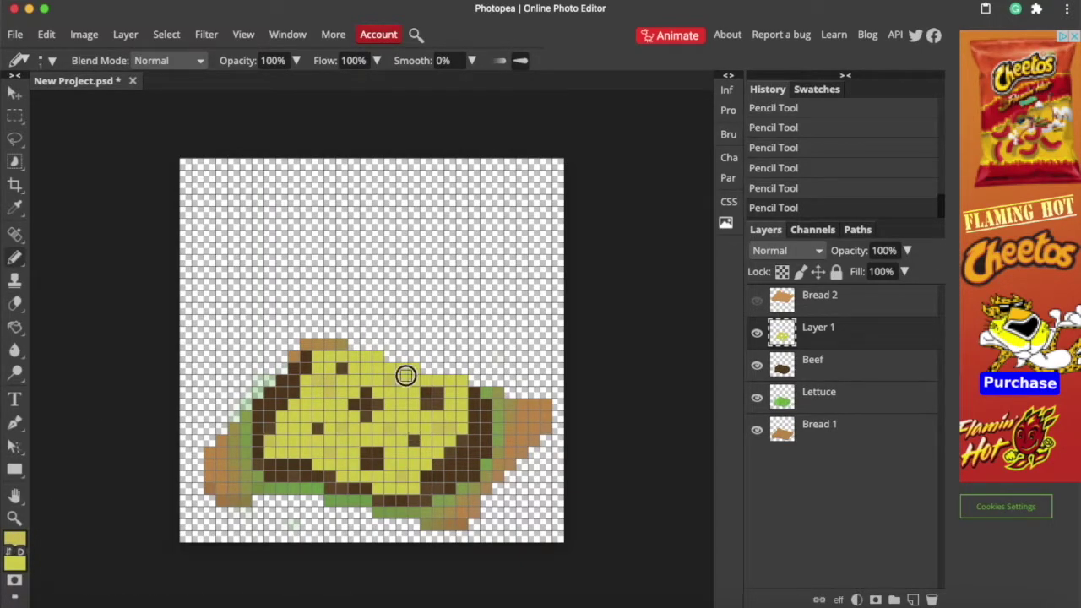
{"action": "left_click", "coordinate": [757, 300]}
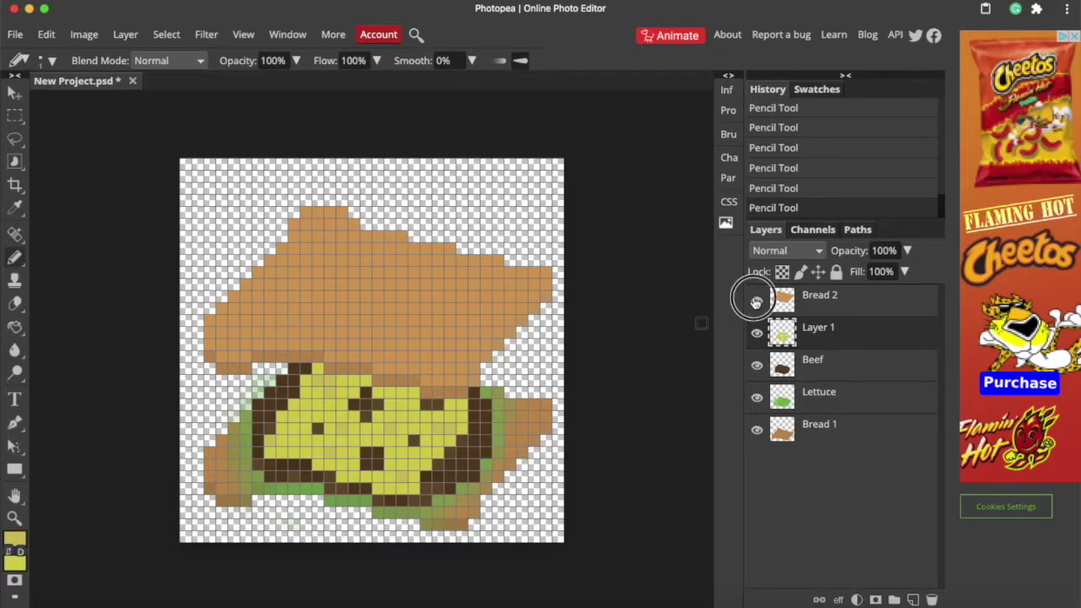
Step: Hide the top bread and nudge the cheese and beef layers a few pixels upward
{"action": "left_click", "coordinate": [757, 300]}
{"action": "left_click", "coordinate": [14, 93]}
{"action": "left_click_drag", "start_coordinate": [431, 460], "coordinate": [439, 448]}
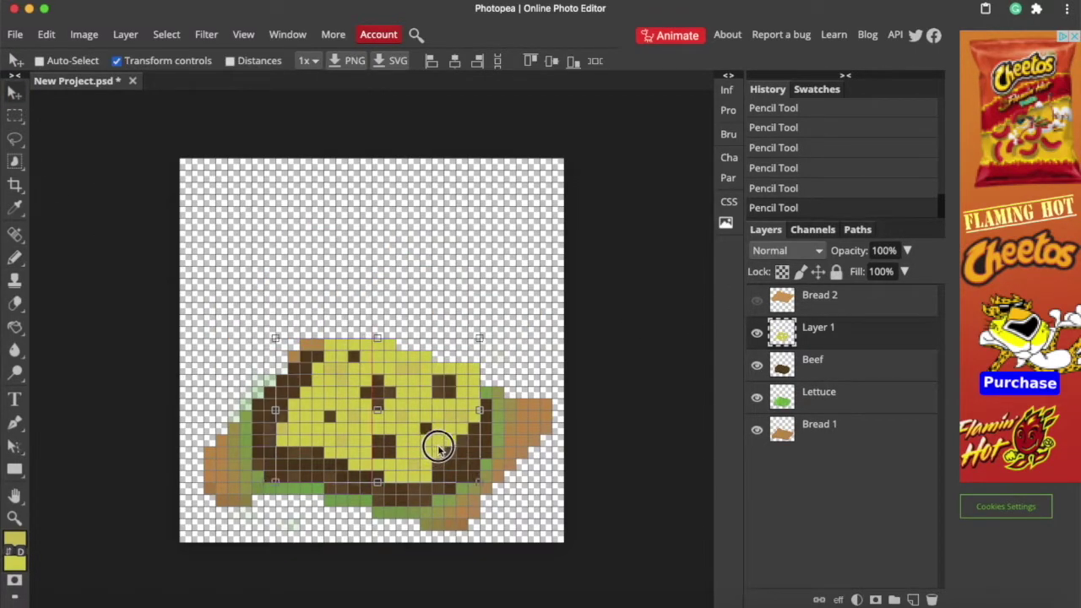
{"action": "left_click", "coordinate": [813, 362]}
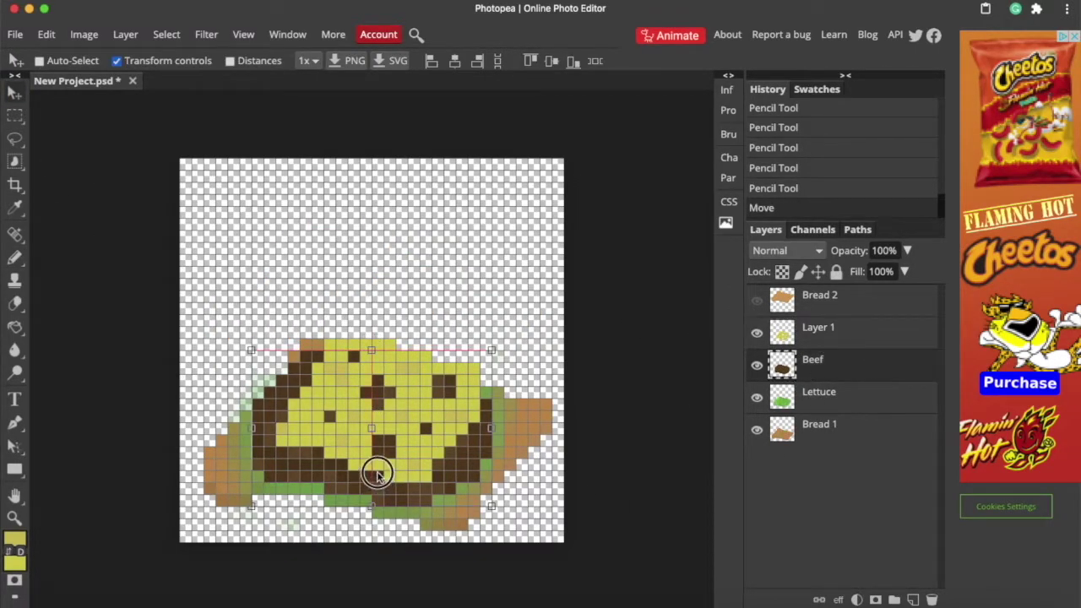
{"action": "left_click_drag", "start_coordinate": [379, 475], "coordinate": [377, 468]}
{"action": "left_click", "coordinate": [818, 329]}
{"action": "left_click_drag", "start_coordinate": [432, 445], "coordinate": [432, 434]}
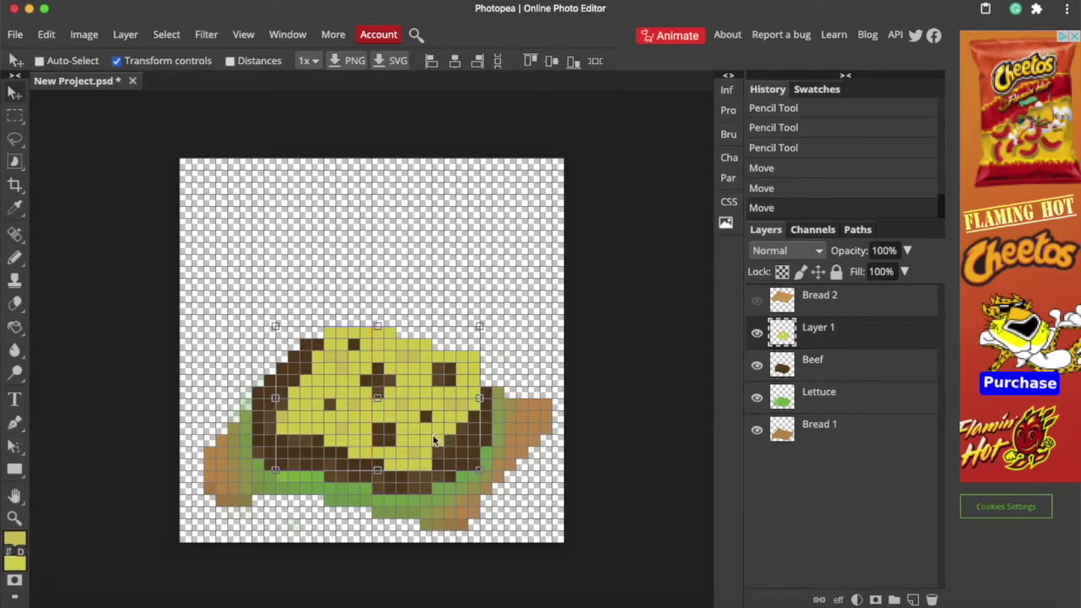
{"action": "left_click", "coordinate": [819, 426]}
{"action": "left_click", "coordinate": [757, 301]}
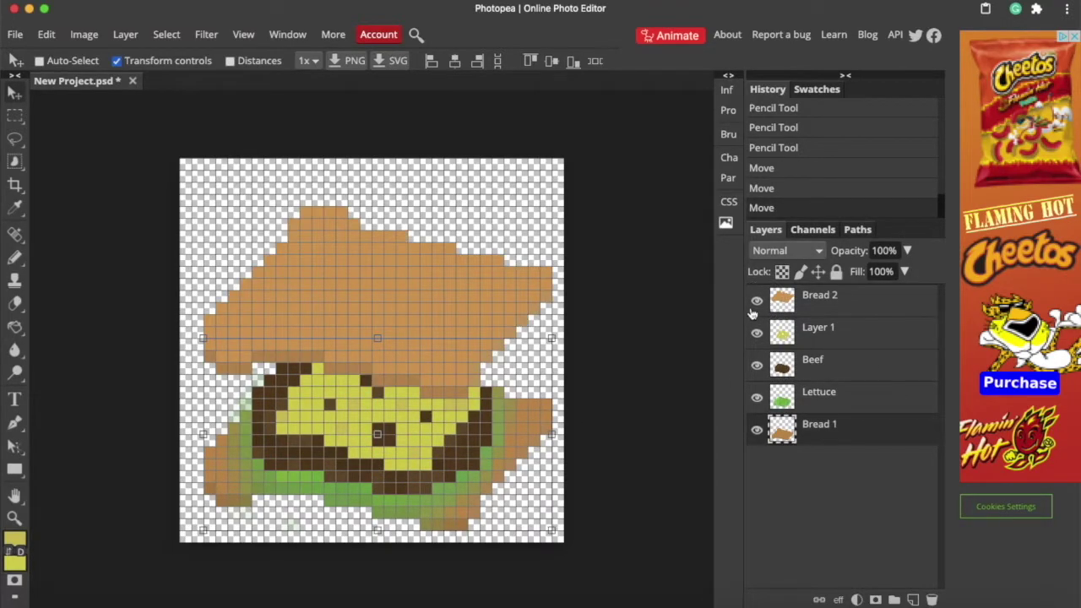
{"action": "left_click", "coordinate": [757, 301]}
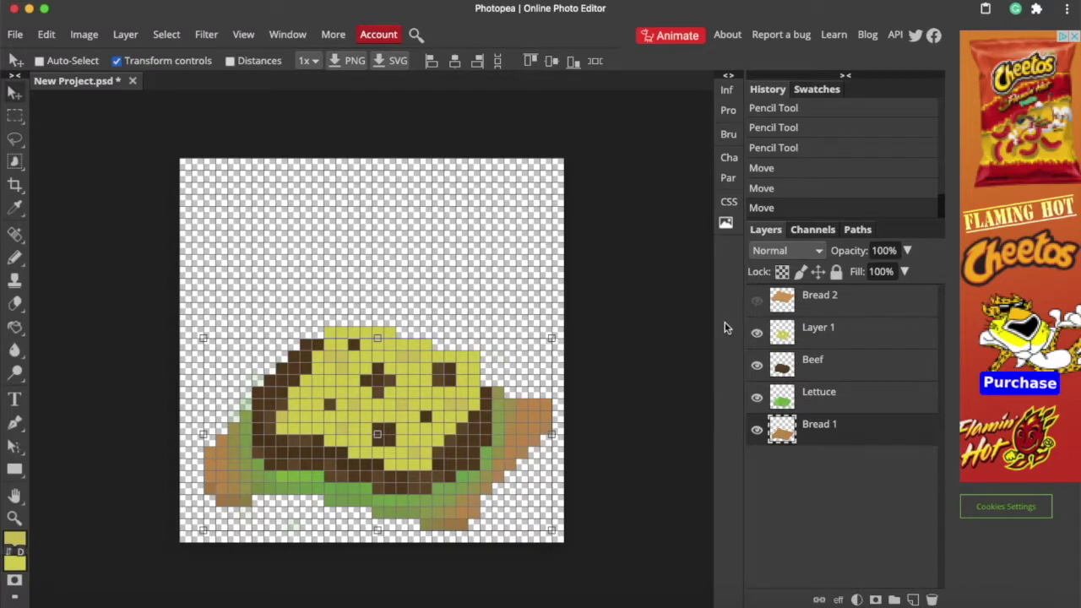
Step: Duplicate the Lettuce layer above the cheese, name it 'Lettuce 2', and move it up
{"action": "mouse_move", "coordinate": [831, 392]}
{"action": "left_mouse_down"}
{"action": "mouse_move", "coordinate": [913, 599]}
{"action": "mouse_move", "coordinate": [840, 326]}
{"action": "left_mouse_up"}
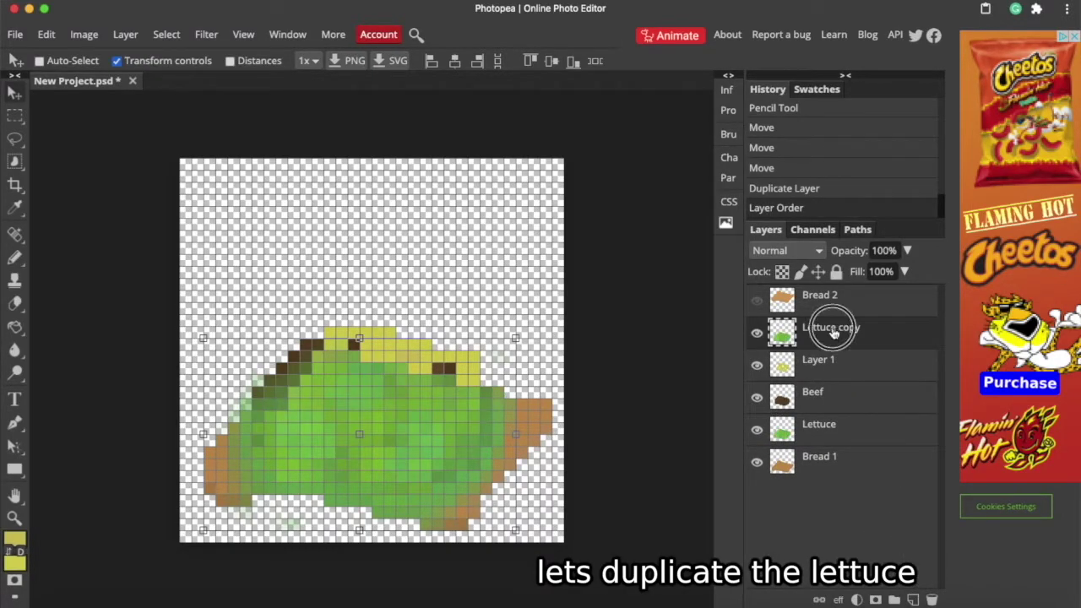
{"action": "double_click", "coordinate": [834, 329]}
{"action": "type", "text": "Lettuce"}
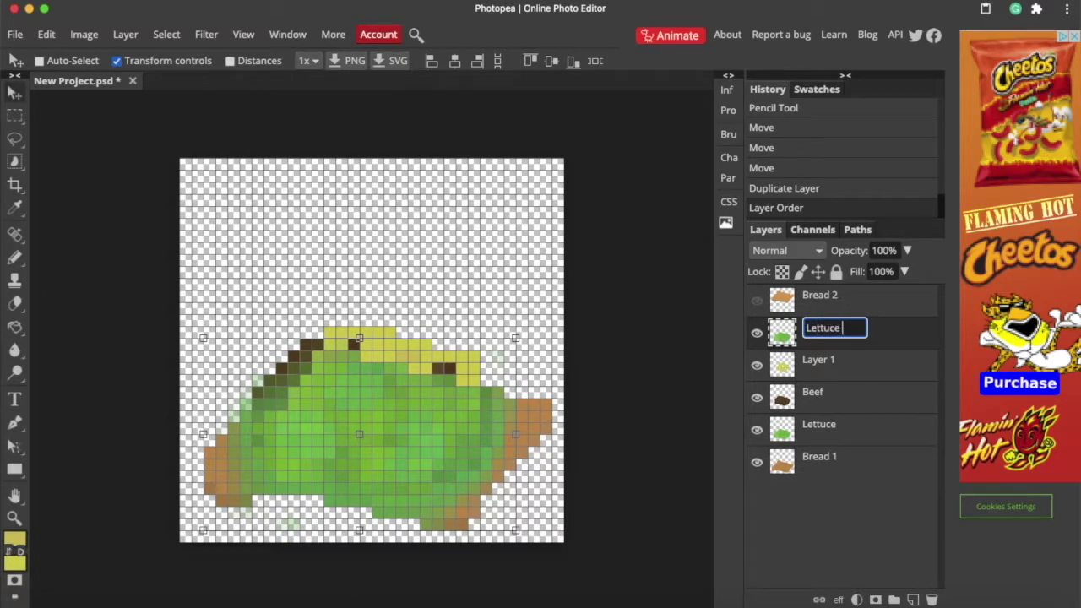
{"action": "key", "text": "Return"}
{"action": "left_click_drag", "start_coordinate": [406, 456], "coordinate": [413, 387]}
Step: Show Bread 2, lower it onto the second lettuce, and nudge Lettuce 2 into place
{"action": "left_click", "coordinate": [827, 305]}
{"action": "left_click", "coordinate": [756, 300]}
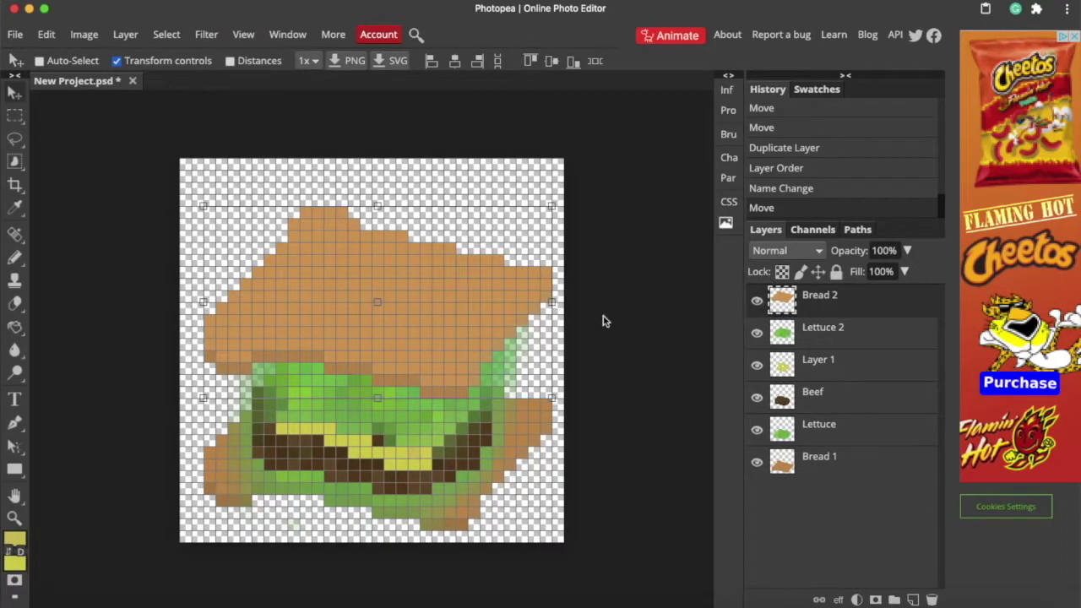
{"action": "left_click_drag", "start_coordinate": [461, 328], "coordinate": [462, 346]}
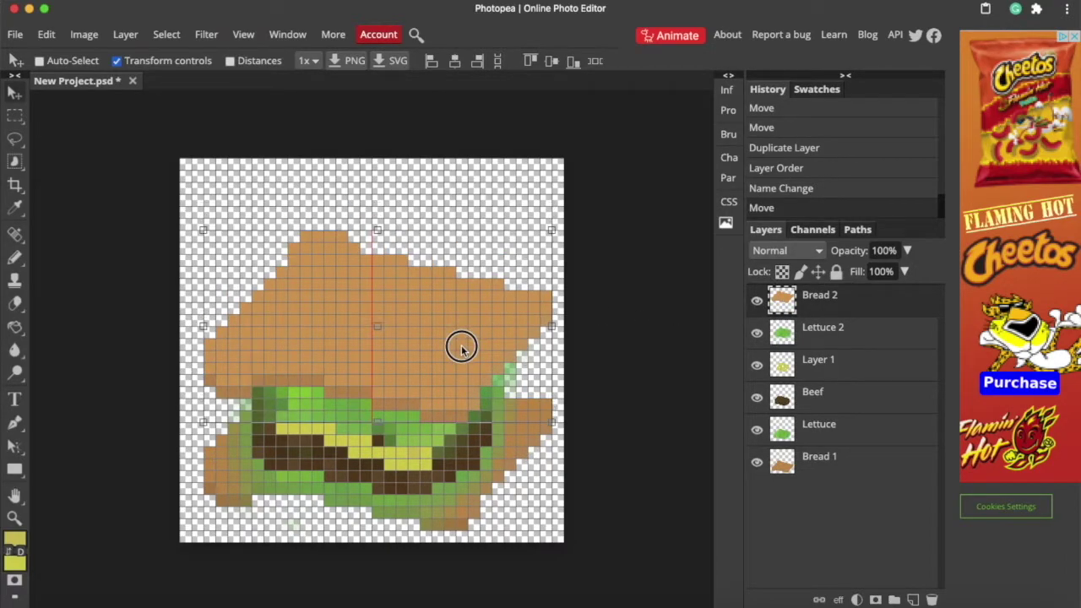
{"action": "left_click_drag", "start_coordinate": [461, 349], "coordinate": [460, 352]}
{"action": "left_click", "coordinate": [823, 329]}
{"action": "left_click_drag", "start_coordinate": [463, 423], "coordinate": [463, 424]}
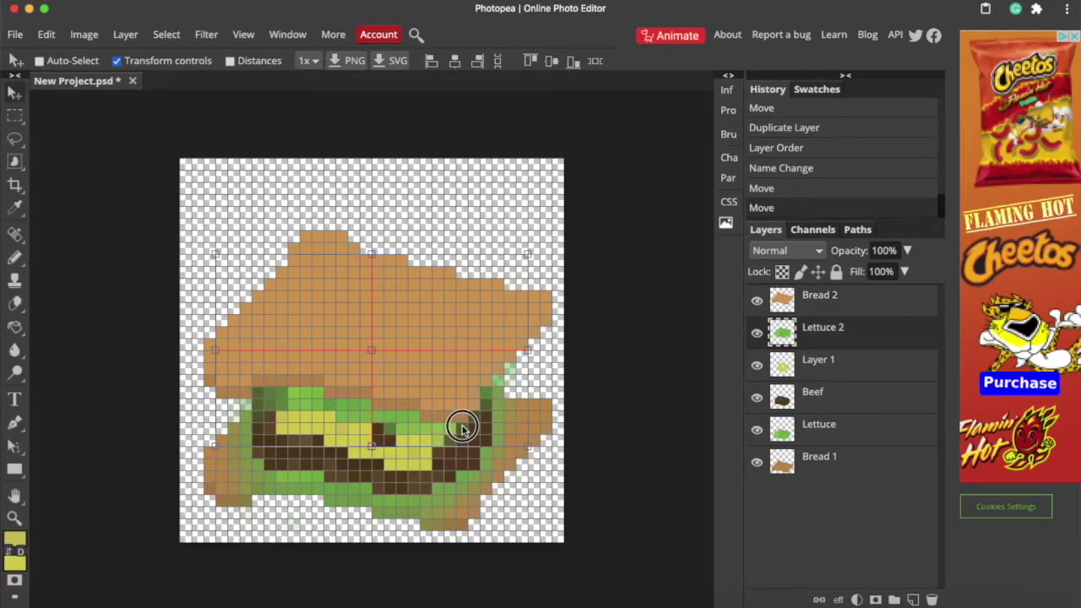
{"action": "left_click", "coordinate": [851, 310]}
Step: Sample the bread colour and test a texture pixel on the top bread, then undo it
{"action": "key", "text": "h"}
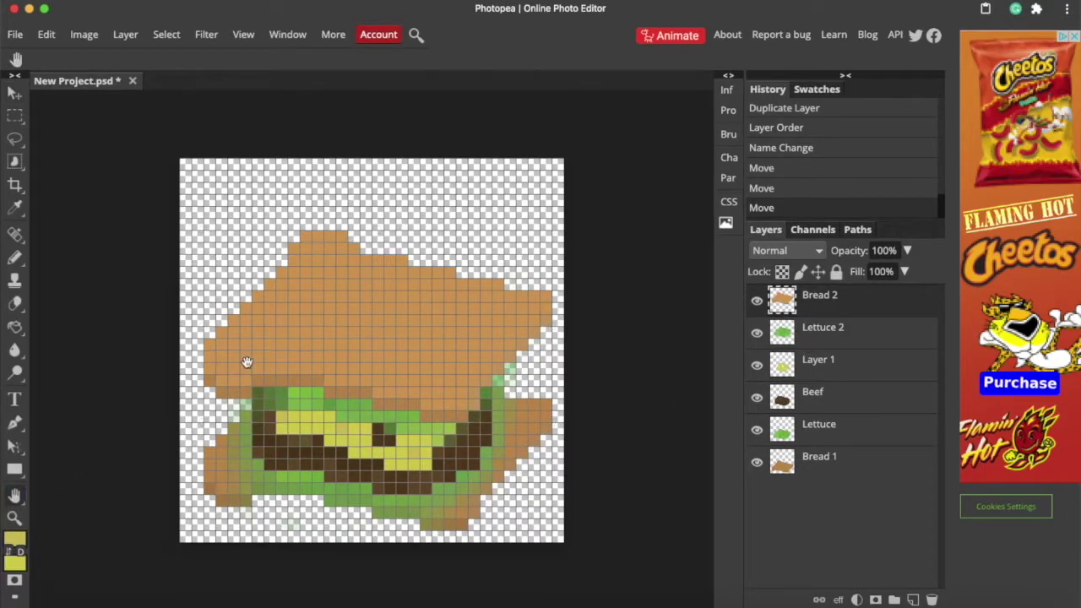
{"action": "key", "text": "v"}
{"action": "key", "text": "i"}
{"action": "left_click", "coordinate": [333, 336]}
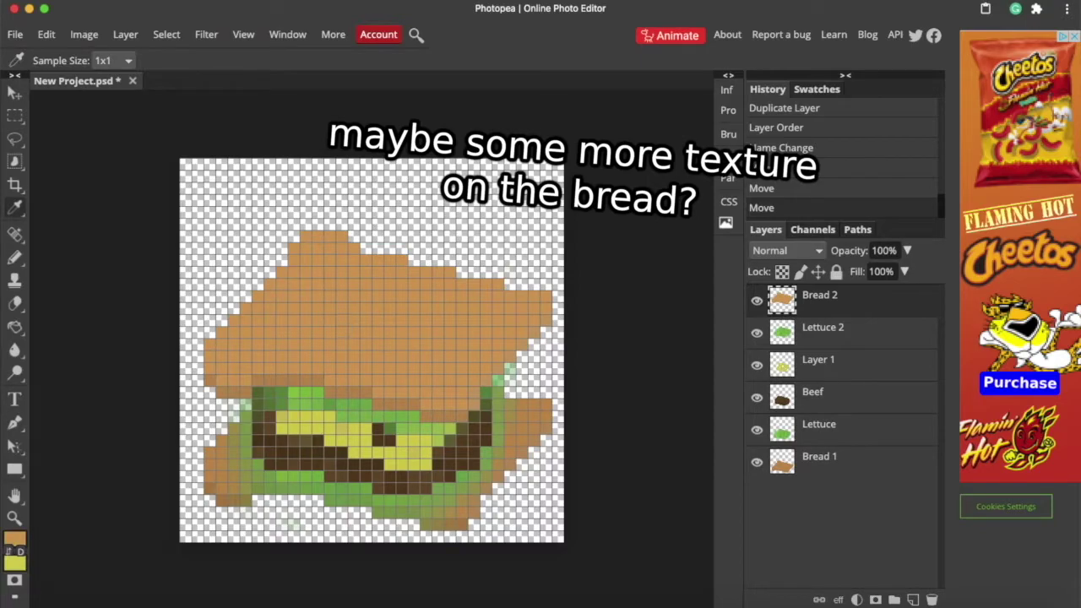
{"action": "key", "text": "b"}
{"action": "left_click", "coordinate": [15, 538]}
{"action": "left_click", "coordinate": [232, 214]}
{"action": "key", "text": "Return"}
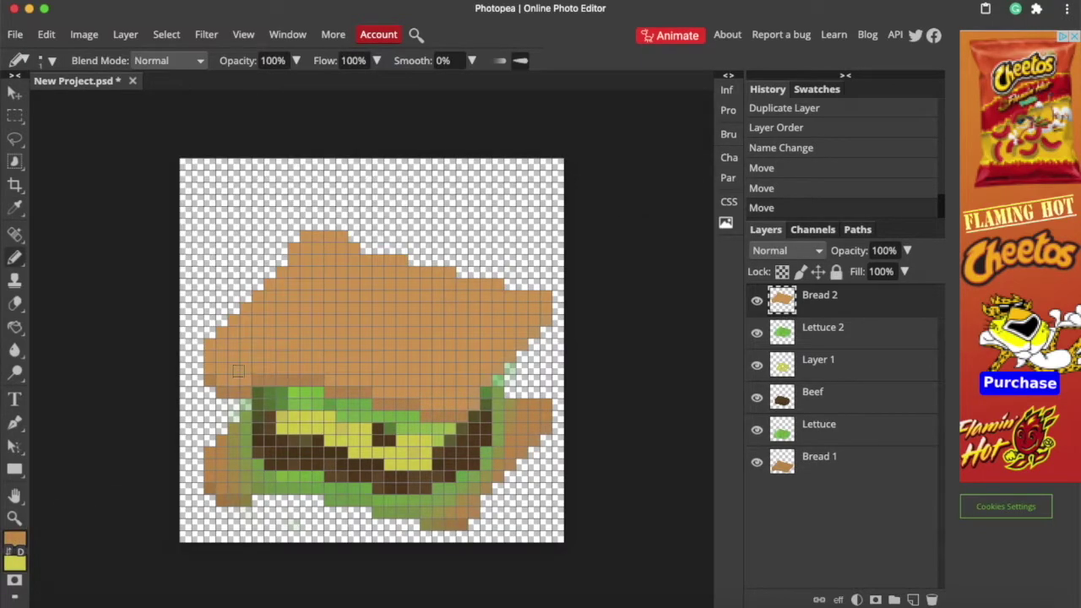
{"action": "left_click", "coordinate": [322, 295]}
{"action": "key", "text": "ctrl+z"}
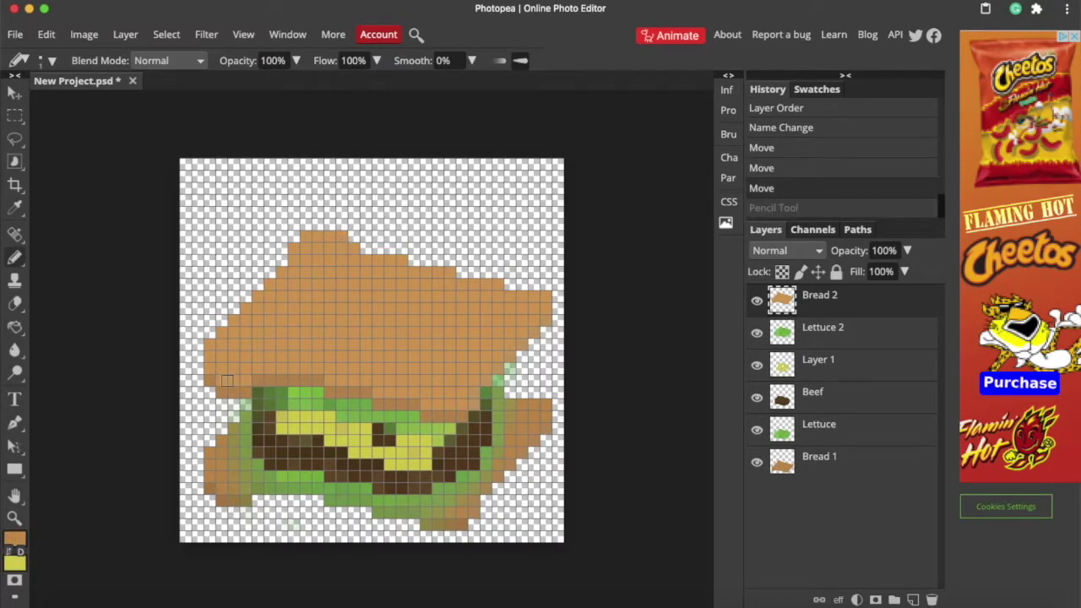
Step: Draw four darker brown (c49253) diagonal stripes across the top bread slice
{"action": "left_click", "coordinate": [14, 538]}
{"action": "left_click", "coordinate": [242, 230]}
{"action": "key", "text": "Return"}
{"action": "left_click_drag", "start_coordinate": [505, 296], "coordinate": [439, 398]}
{"action": "left_click_drag", "start_coordinate": [375, 390], "coordinate": [460, 275]}
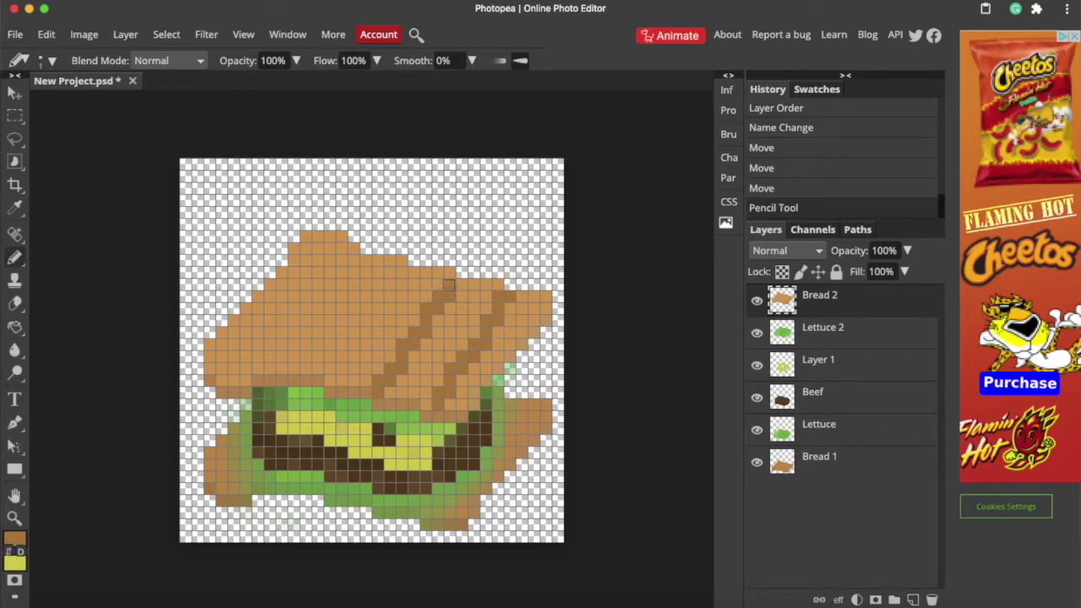
{"action": "left_click_drag", "start_coordinate": [329, 384], "coordinate": [395, 255]}
{"action": "left_click_drag", "start_coordinate": [267, 373], "coordinate": [347, 245]}
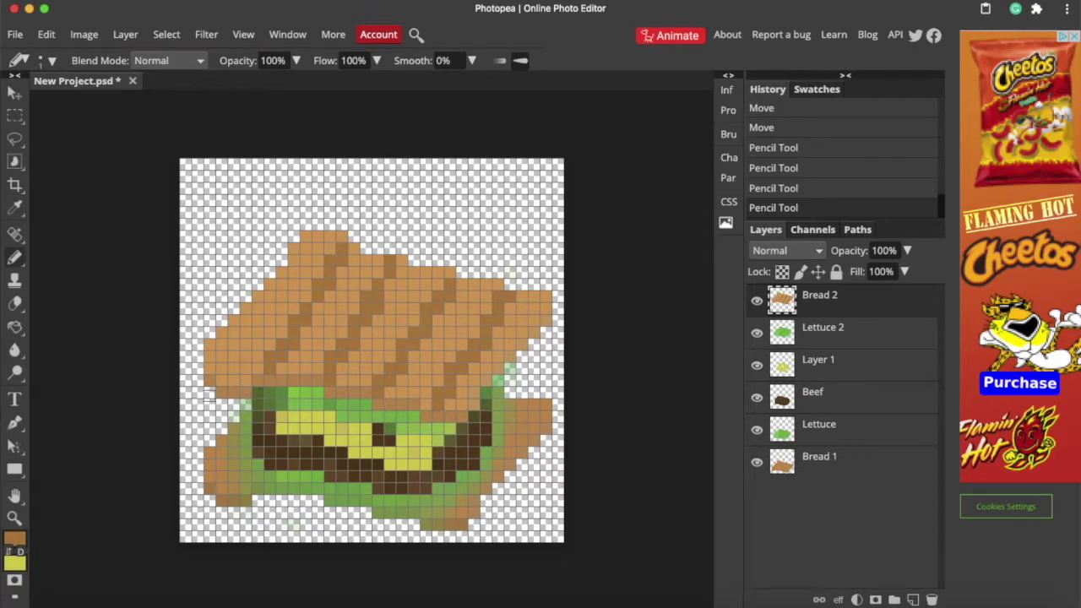
Step: Try lighter-brown strokes along the bread's lower edge over the lettuce, then undo them
{"action": "left_click", "coordinate": [14, 545]}
{"action": "left_click", "coordinate": [229, 239]}
{"action": "left_click", "coordinate": [350, 352]}
{"action": "left_click_drag", "start_coordinate": [222, 389], "coordinate": [311, 379]}
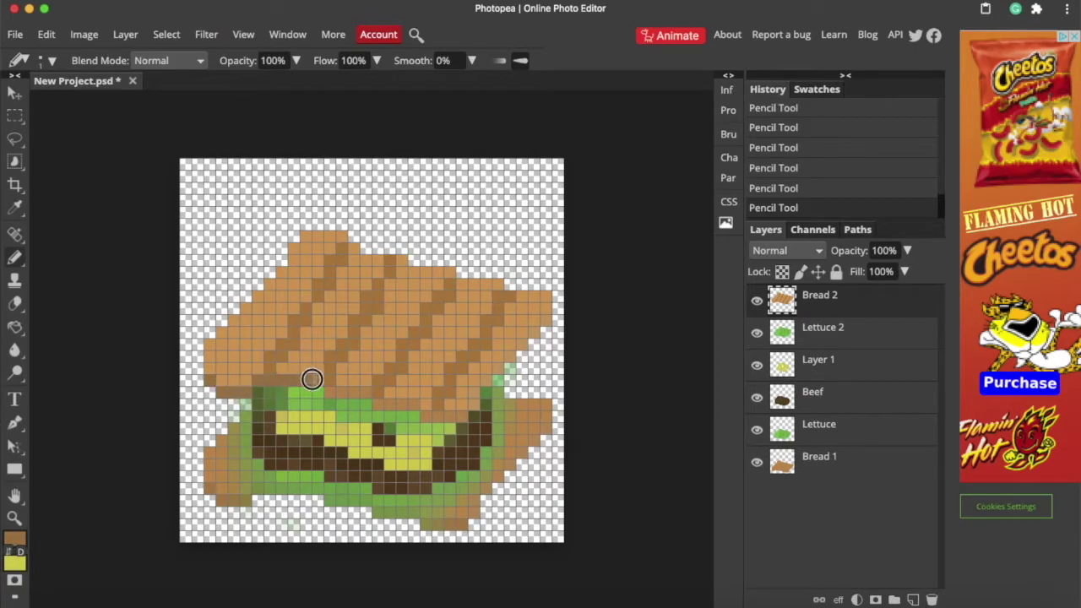
{"action": "left_click_drag", "start_coordinate": [386, 406], "coordinate": [454, 415]}
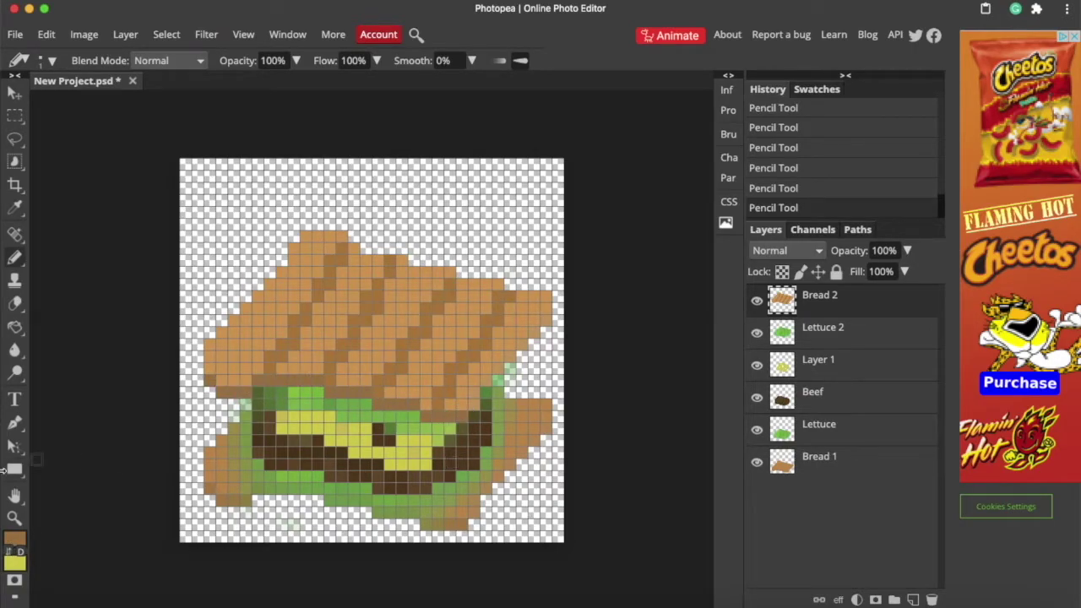
{"action": "left_click", "coordinate": [15, 538]}
{"action": "left_click", "coordinate": [217, 217]}
{"action": "left_click", "coordinate": [411, 347]}
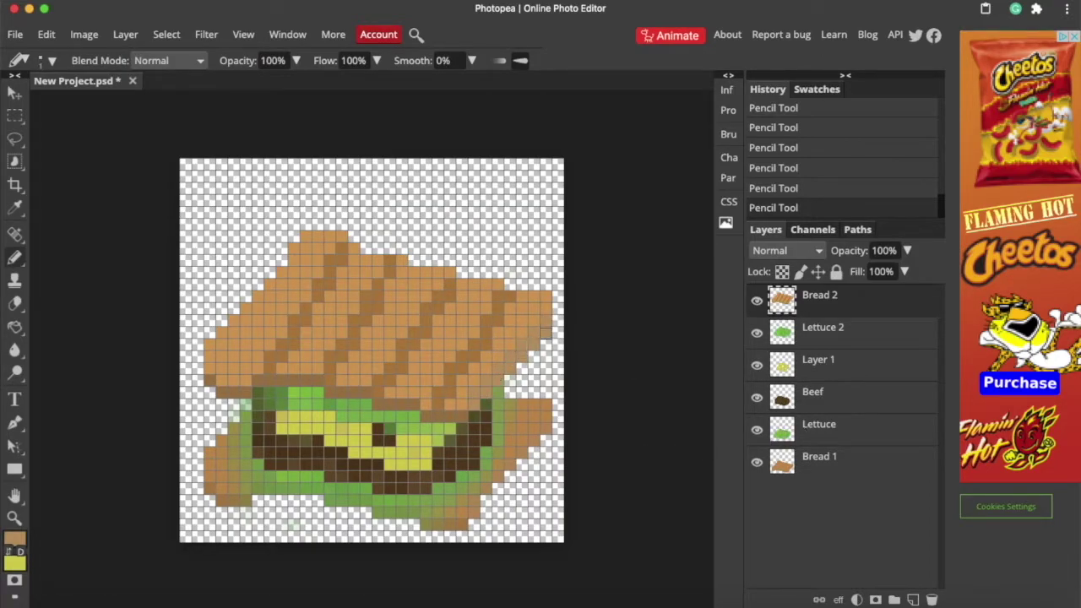
{"action": "key", "text": "ctrl+z"}
{"action": "key", "text": "ctrl+z"}
{"action": "key", "text": "ctrl+z"}
{"action": "key", "text": "ctrl+z"}
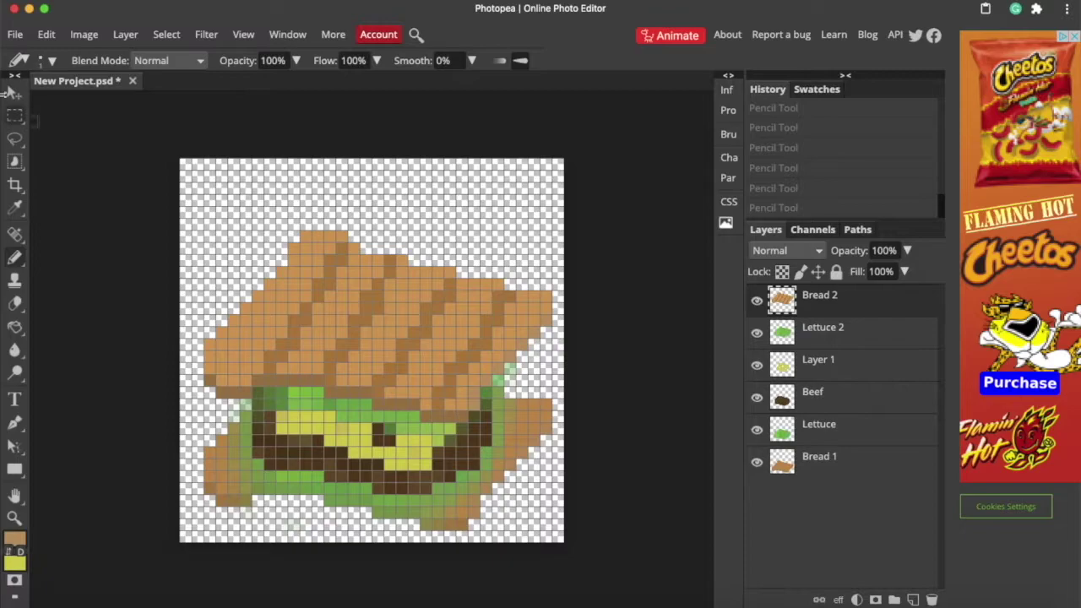
Step: Nudge the top bread down one pixel and drag the lettuce pixels into place
{"action": "left_click", "coordinate": [15, 93]}
{"action": "key", "text": "Down"}
{"action": "left_click_drag", "start_coordinate": [506, 494], "coordinate": [460, 487]}
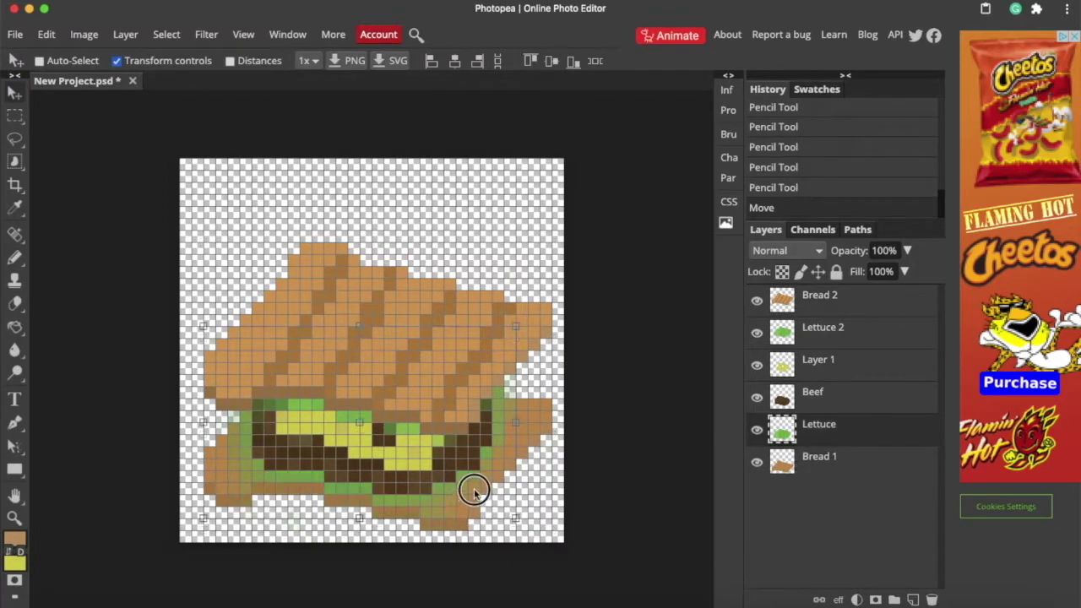
{"action": "key", "text": "h"}
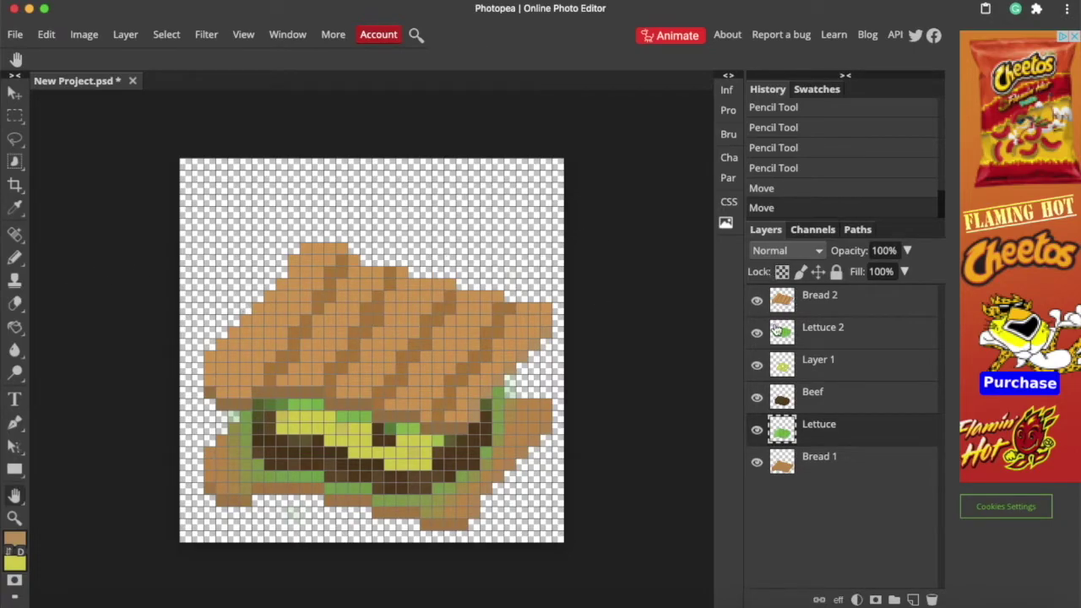
Step: Add a new empty layer, move it below Bread 1, and start renaming it
{"action": "left_click", "coordinate": [913, 600]}
{"action": "left_click_drag", "start_coordinate": [819, 431], "coordinate": [821, 483]}
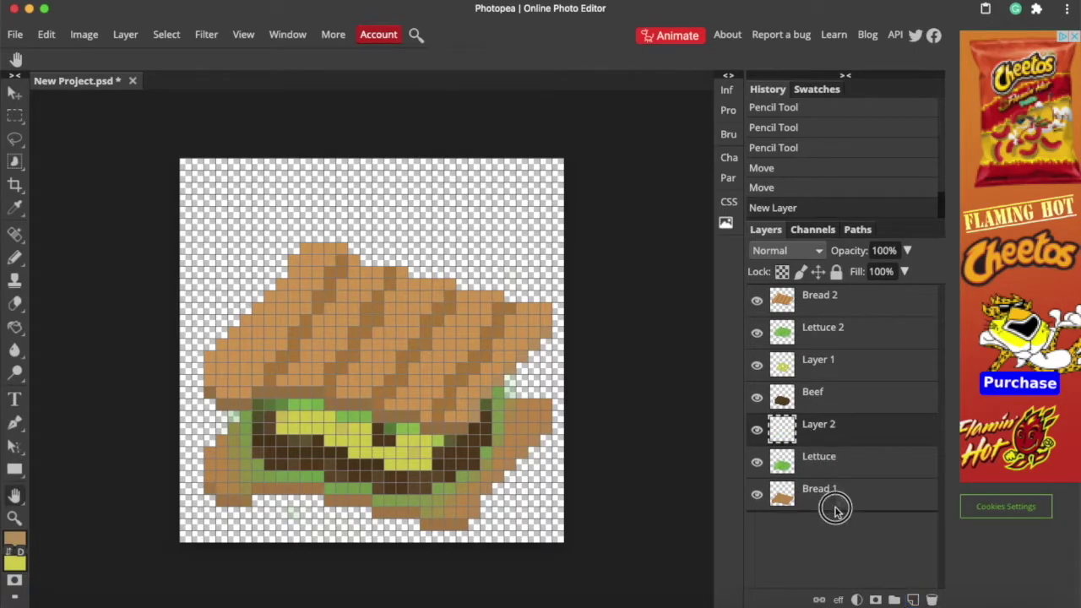
{"action": "double_click", "coordinate": [824, 491]}
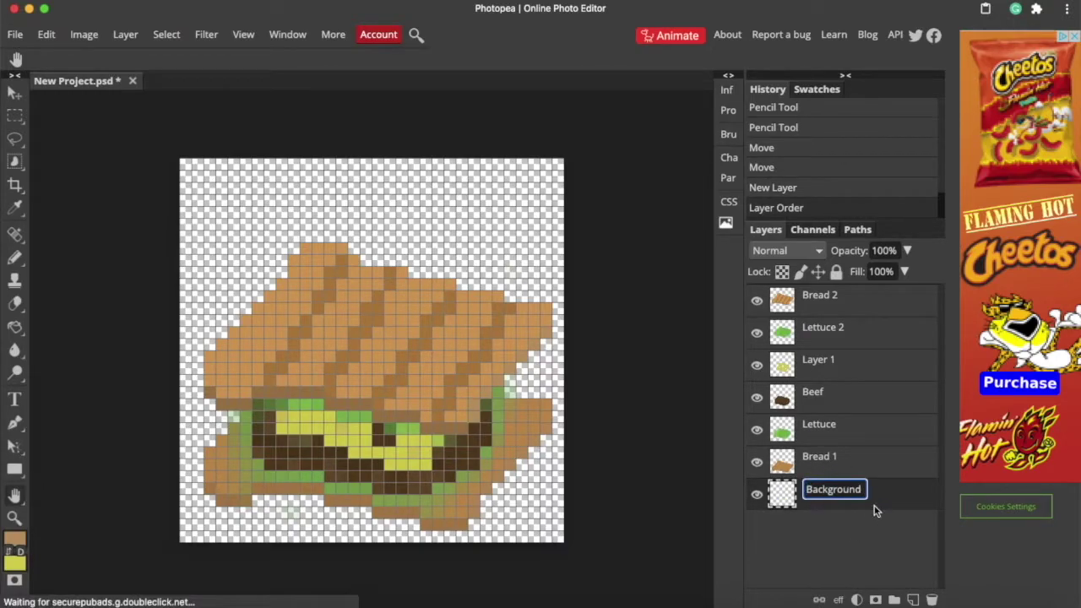
Step: Name the new layer Background and fill the whole canvas with Gray
{"action": "key", "text": "Return"}
{"action": "key", "text": "ctrl+a"}
{"action": "left_click", "coordinate": [45, 34]}
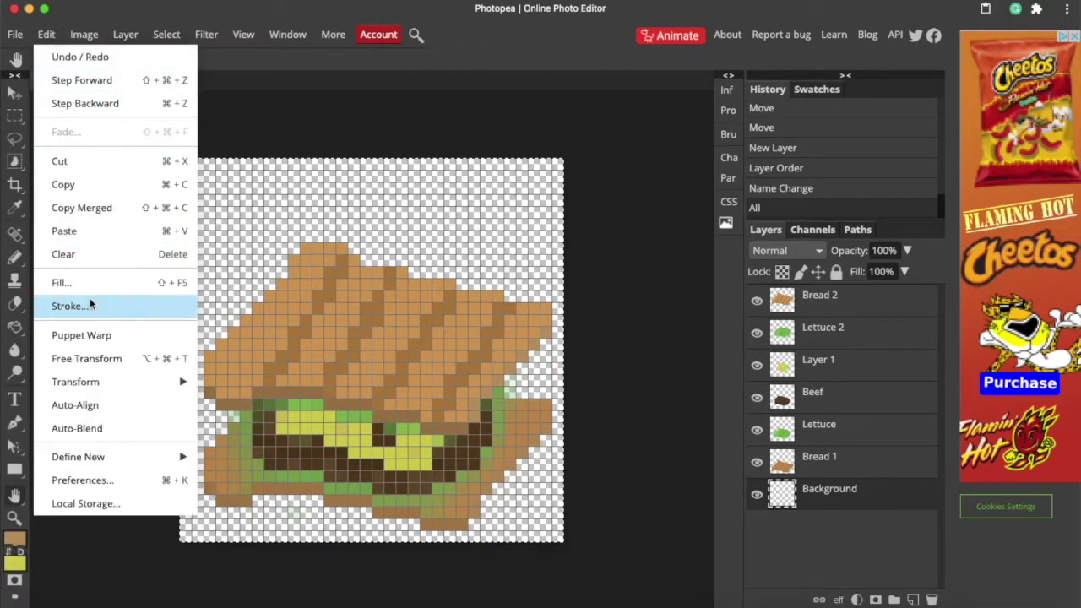
{"action": "left_click", "coordinate": [59, 282]}
{"action": "left_click", "coordinate": [218, 184]}
{"action": "left_click", "coordinate": [213, 238]}
{"action": "left_click", "coordinate": [249, 256]}
{"action": "key", "text": "ctrl+d"}
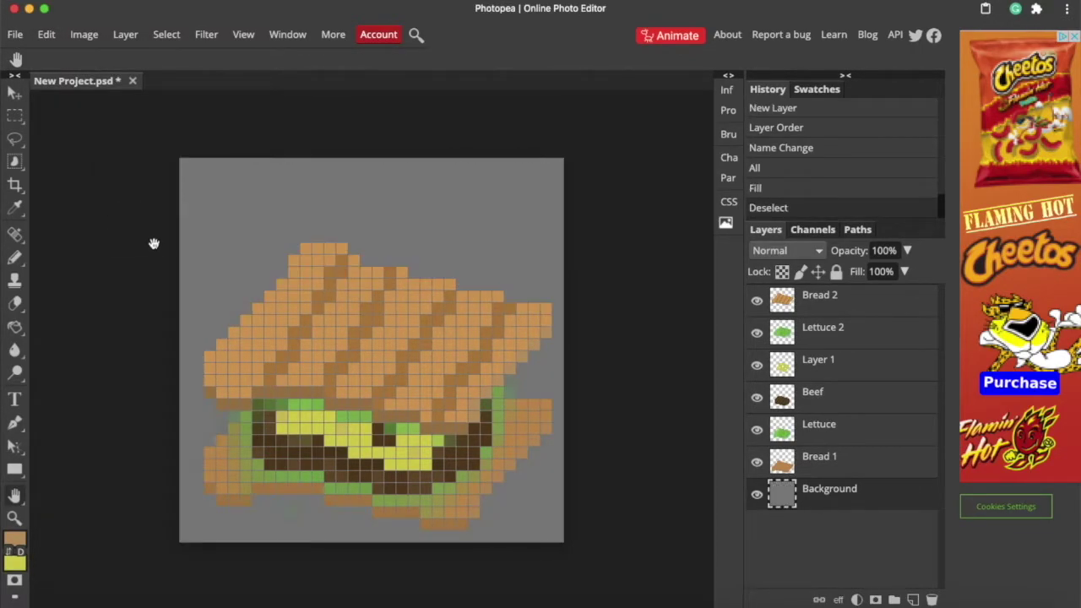
Step: Refill the Background layer with solid black and deselect
{"action": "key", "text": "ctrl+a"}
{"action": "left_click", "coordinate": [45, 34]}
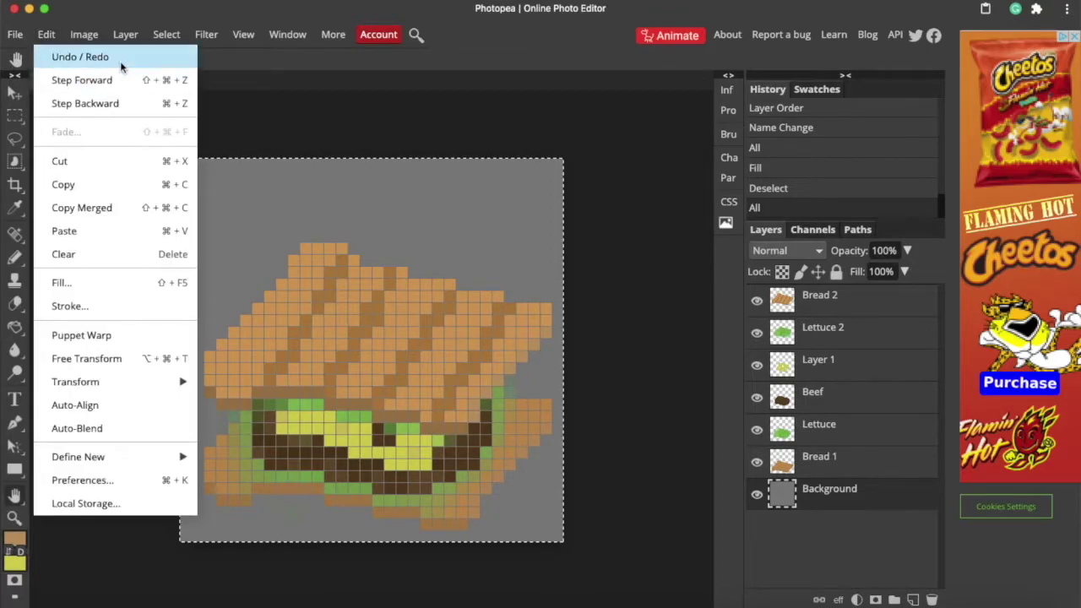
{"action": "left_click", "coordinate": [76, 282]}
{"action": "left_click", "coordinate": [211, 186]}
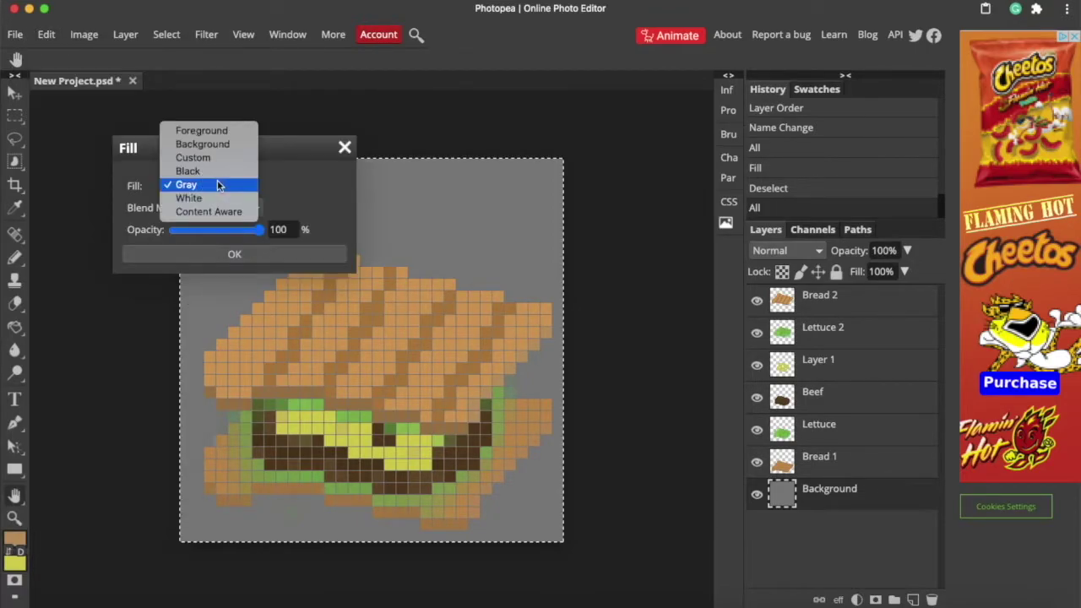
{"action": "left_click", "coordinate": [190, 171]}
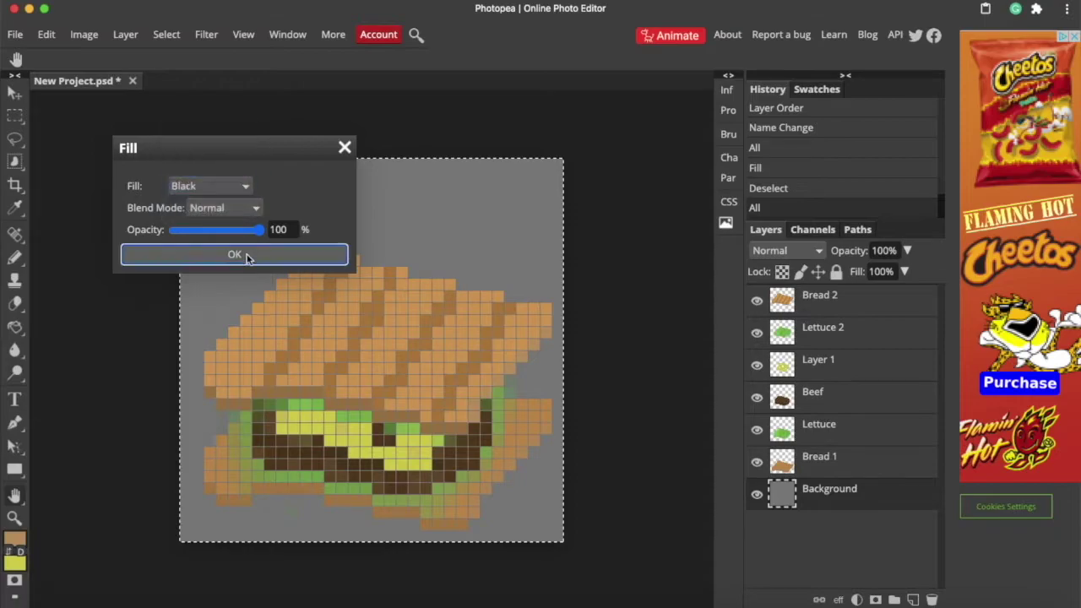
{"action": "left_click", "coordinate": [239, 253]}
{"action": "key", "text": "ctrl+d"}
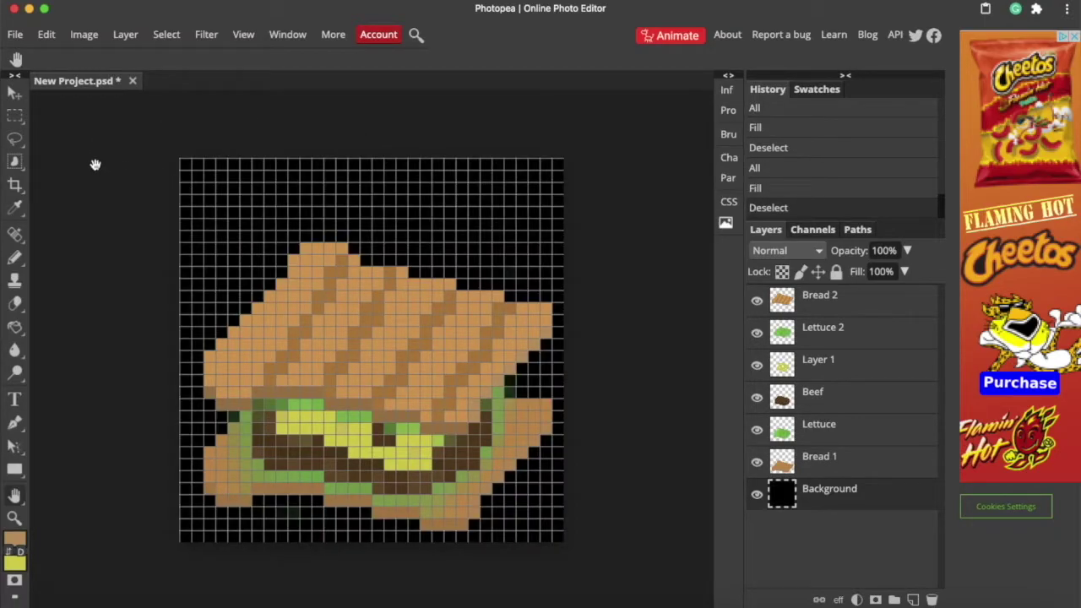
Step: Dismiss the Edit menu without changes and zoom out to view the whole image
{"action": "key", "text": "ctrl+a"}
{"action": "left_click", "coordinate": [46, 34]}
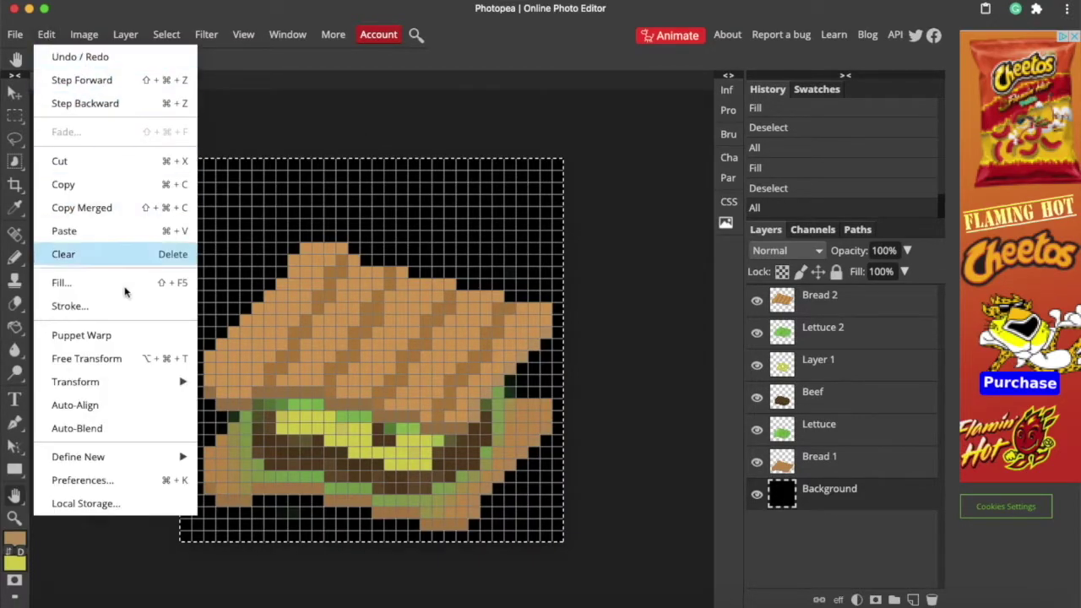
{"action": "left_click", "coordinate": [299, 161]}
{"action": "key", "text": "ctrl+minus"}
{"action": "key", "text": "ctrl+minus"}
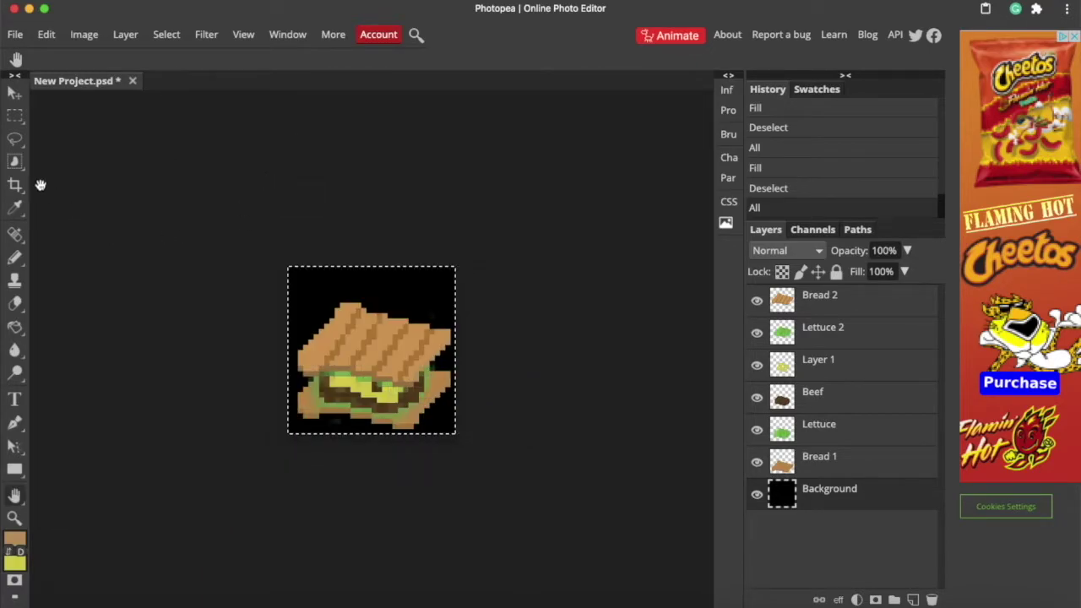
Step: Shift Bread 2 down slightly and raise Bread 1 about 18 px
{"action": "left_click", "coordinate": [14, 93]}
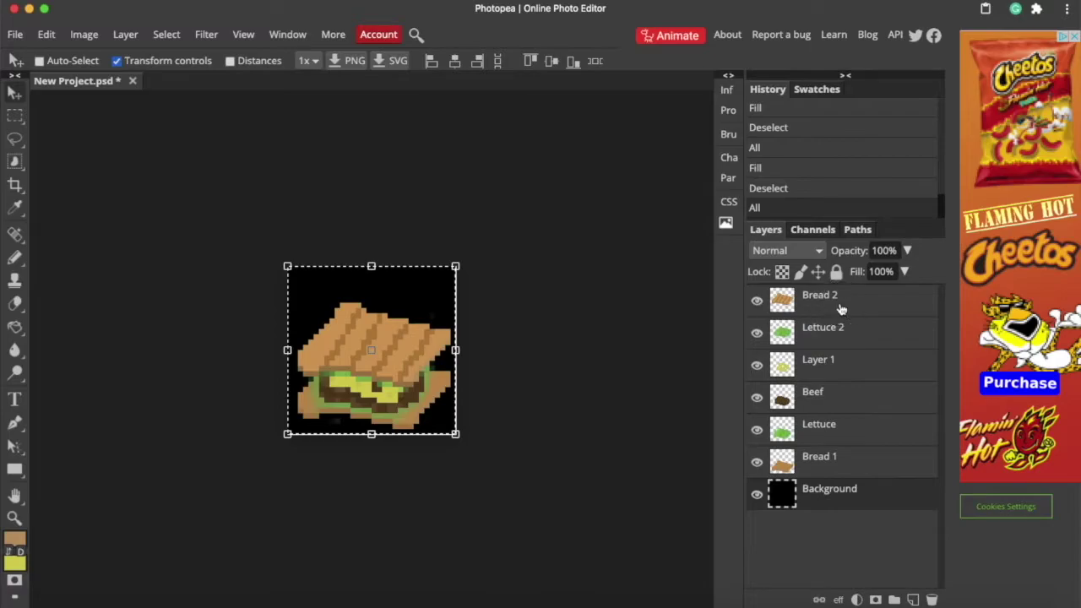
{"action": "left_click", "coordinate": [844, 296]}
{"action": "left_click_drag", "start_coordinate": [390, 404], "coordinate": [391, 411]}
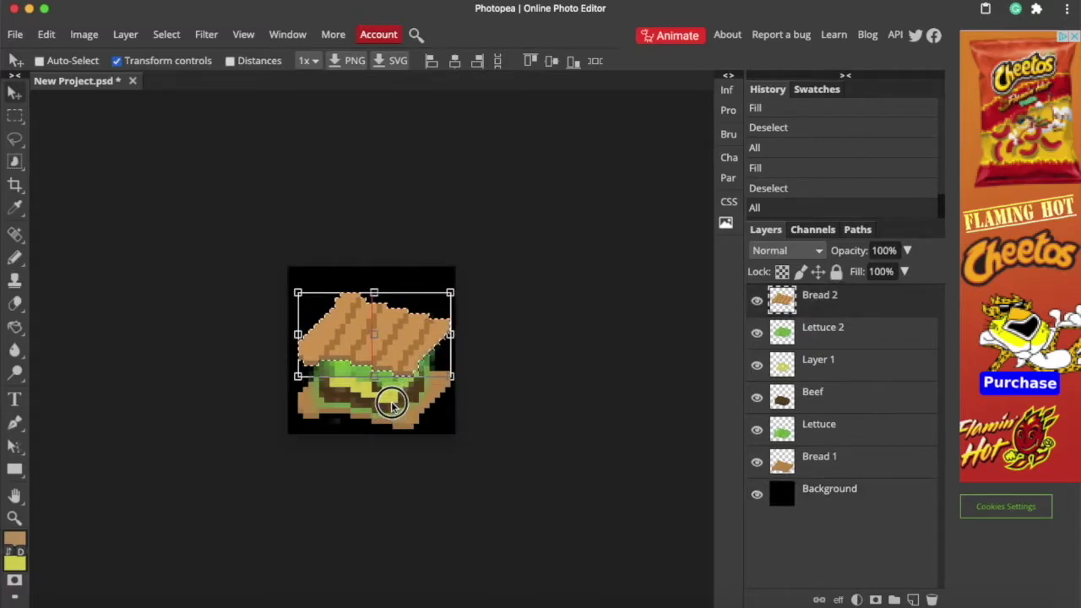
{"action": "key", "text": "ctrl+d"}
{"action": "left_click", "coordinate": [819, 459]}
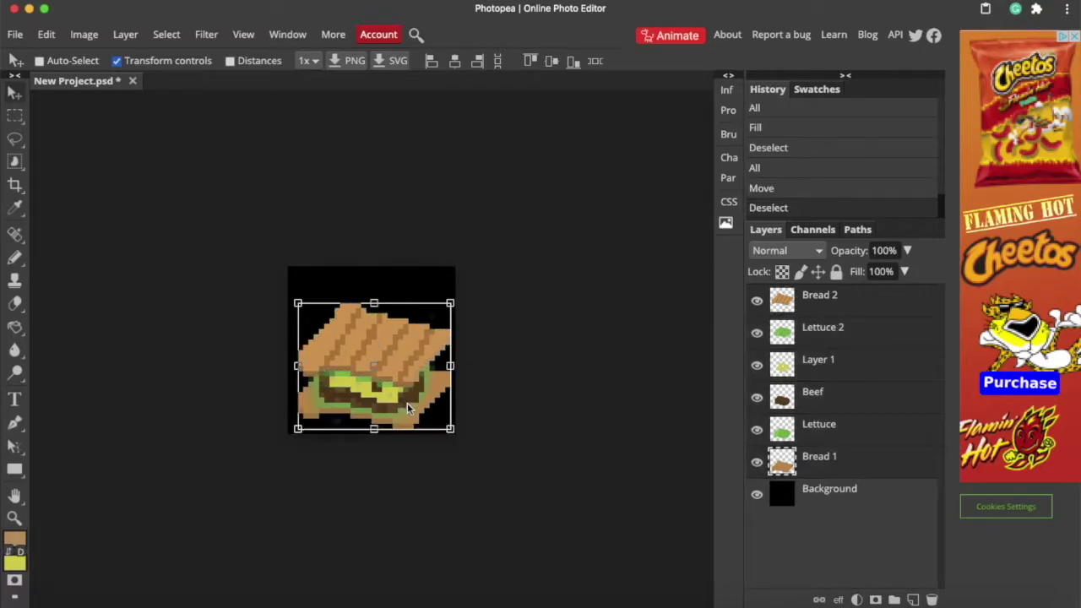
{"action": "left_click_drag", "start_coordinate": [407, 408], "coordinate": [406, 392]}
{"action": "left_click", "coordinate": [15, 496]}
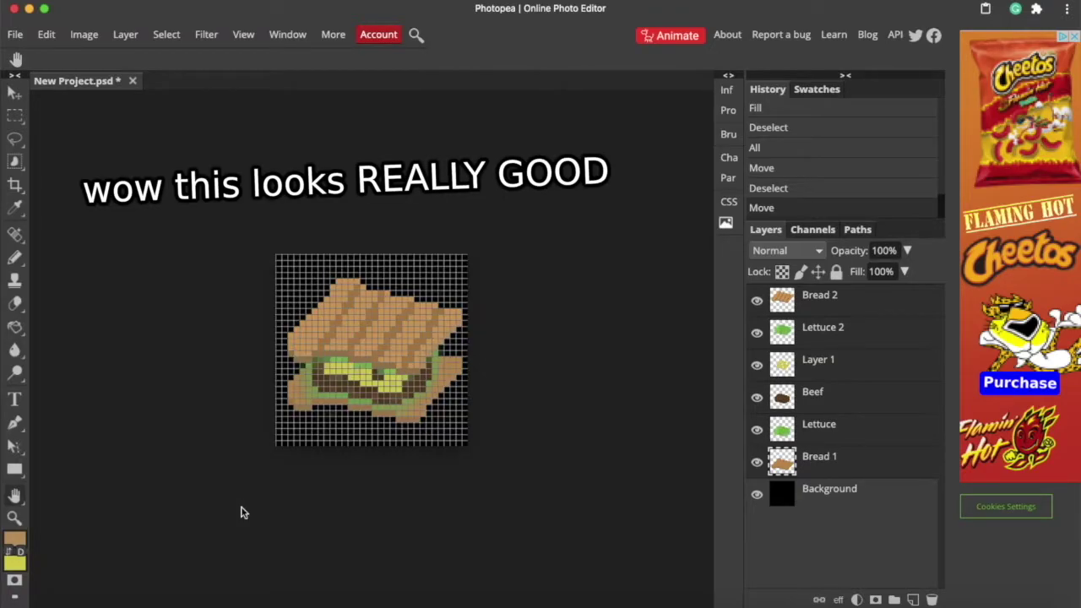
{"action": "left_click", "coordinate": [242, 34]}
{"action": "mouse_move", "coordinate": [259, 179]}
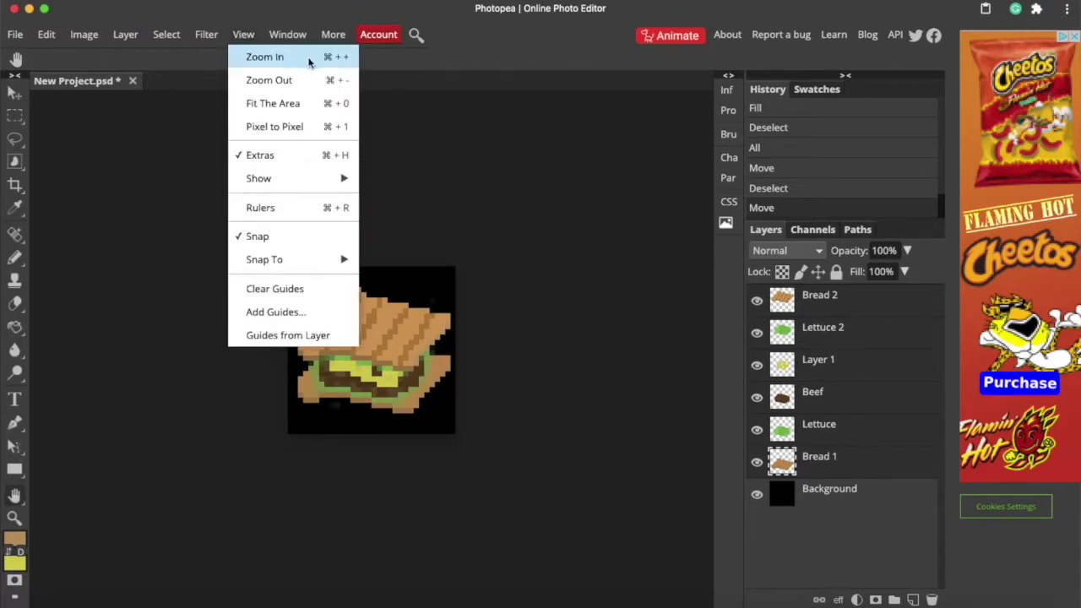
Step: Hide the grid, upscale the image to 1280×1280 px, and shift the sandwich up-left
{"action": "left_click", "coordinate": [426, 262]}
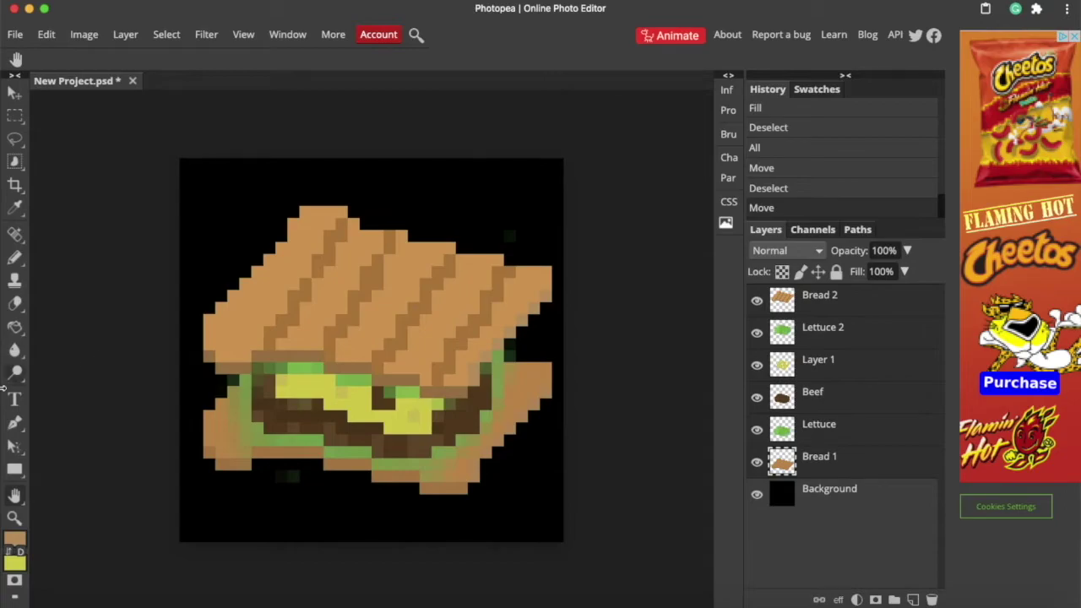
{"action": "left_click", "coordinate": [84, 34]}
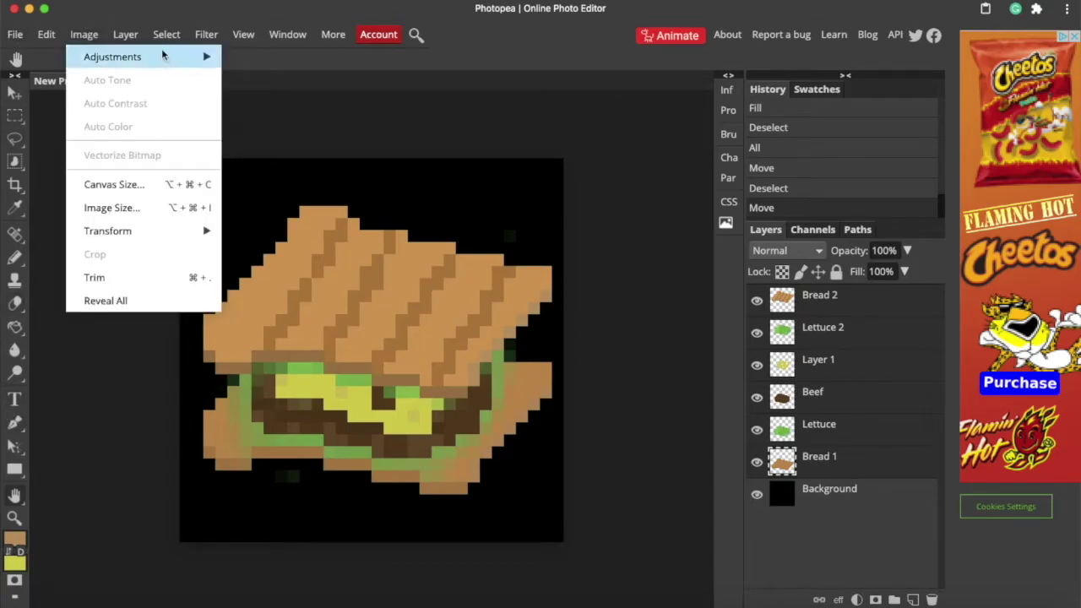
{"action": "left_click", "coordinate": [112, 207]}
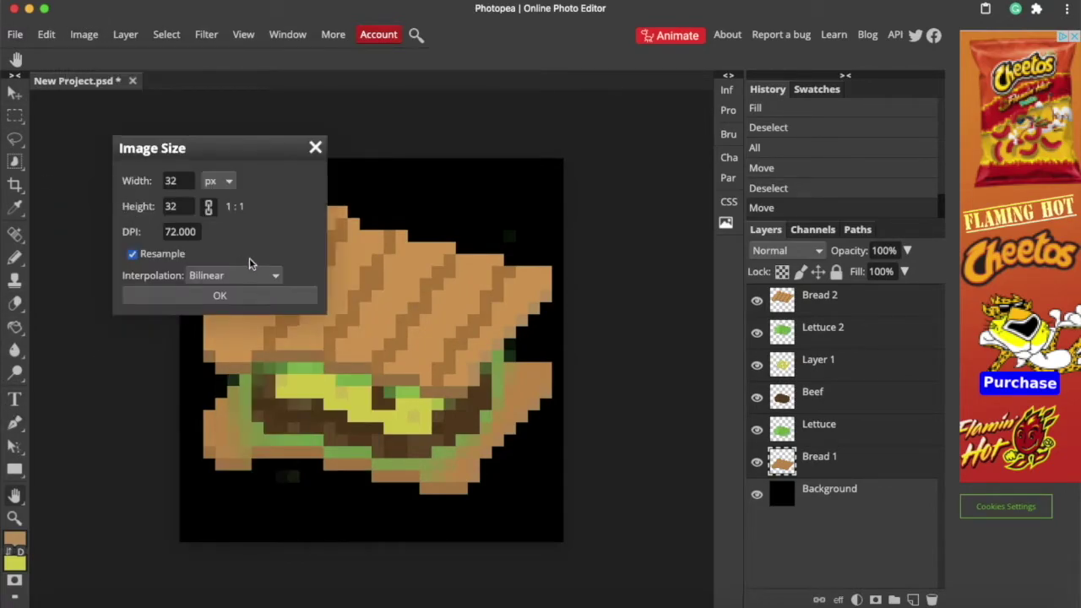
{"action": "type", "text": "640"}
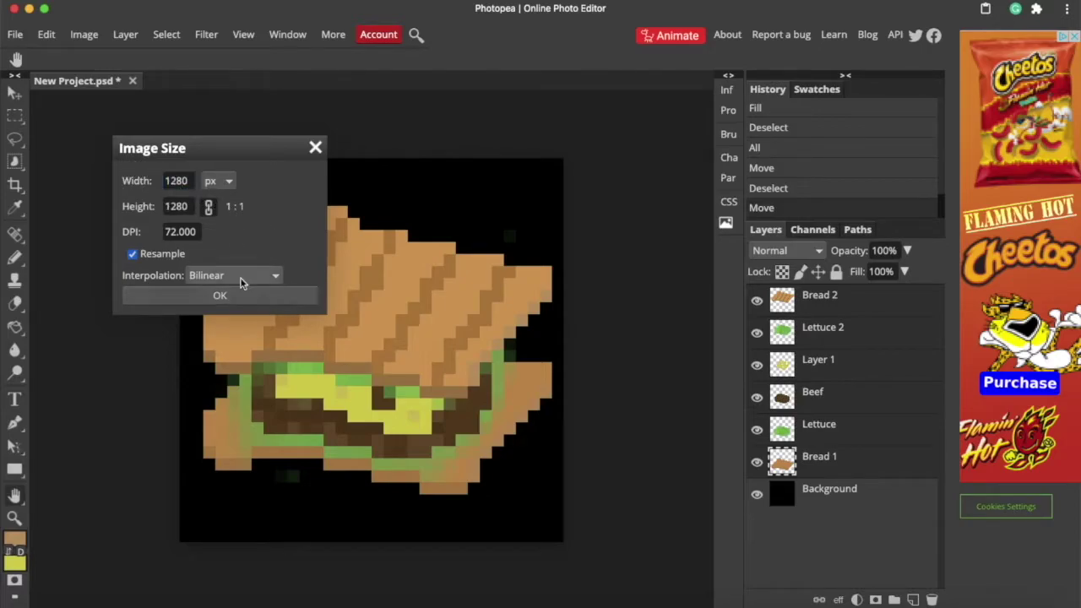
{"action": "left_click", "coordinate": [251, 294]}
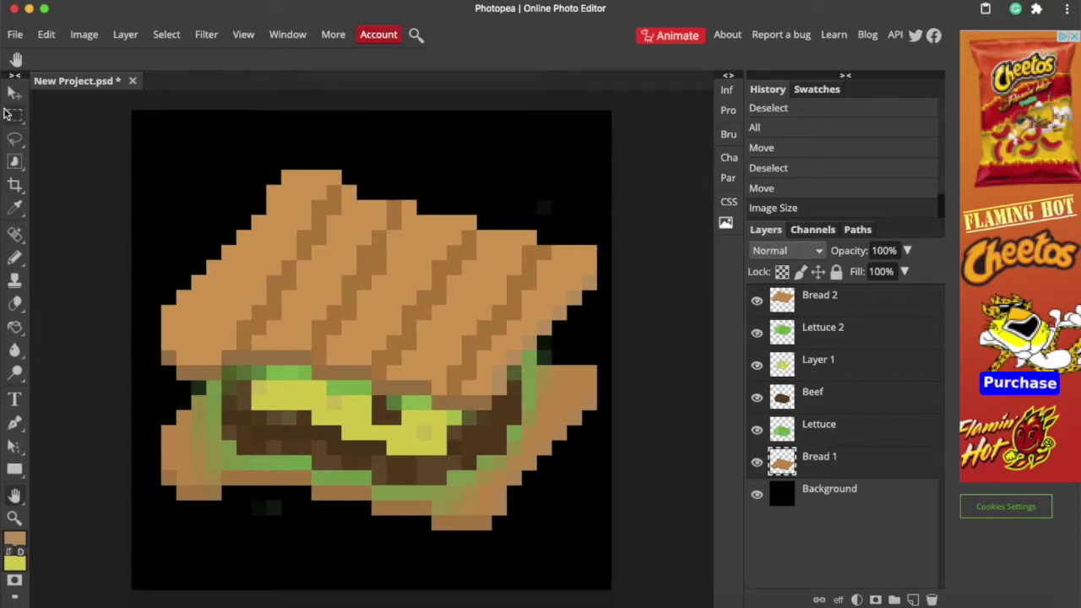
{"action": "key", "text": "v"}
{"action": "left_click_drag", "start_coordinate": [456, 461], "coordinate": [447, 425]}
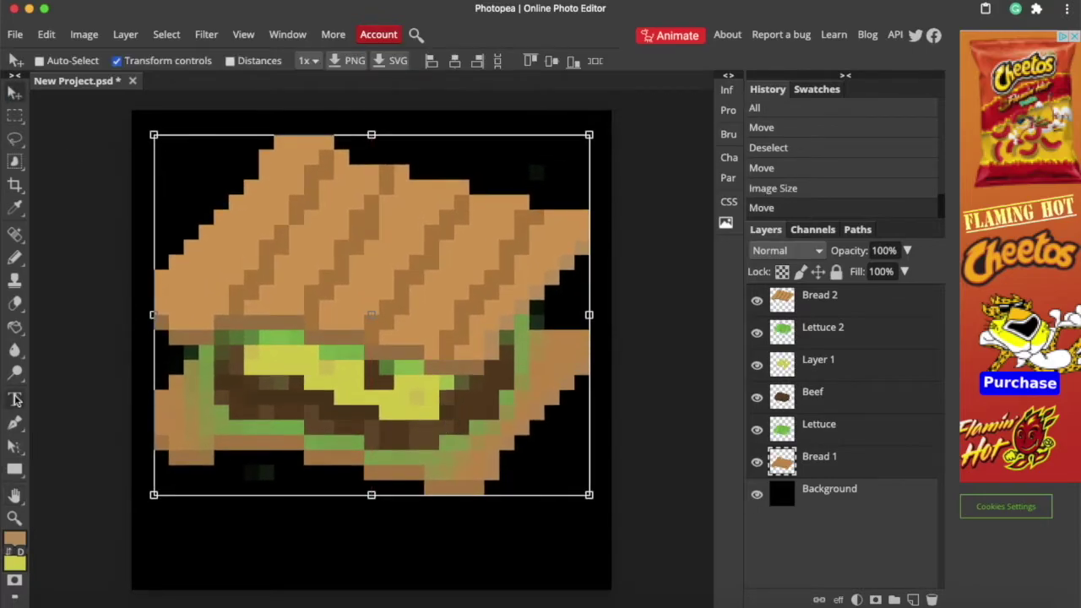
Step: Type a white 71 px 'Yummy Bread' caption in Minecraftia below the sandwich
{"action": "left_click", "coordinate": [14, 400]}
{"action": "left_click", "coordinate": [352, 528]}
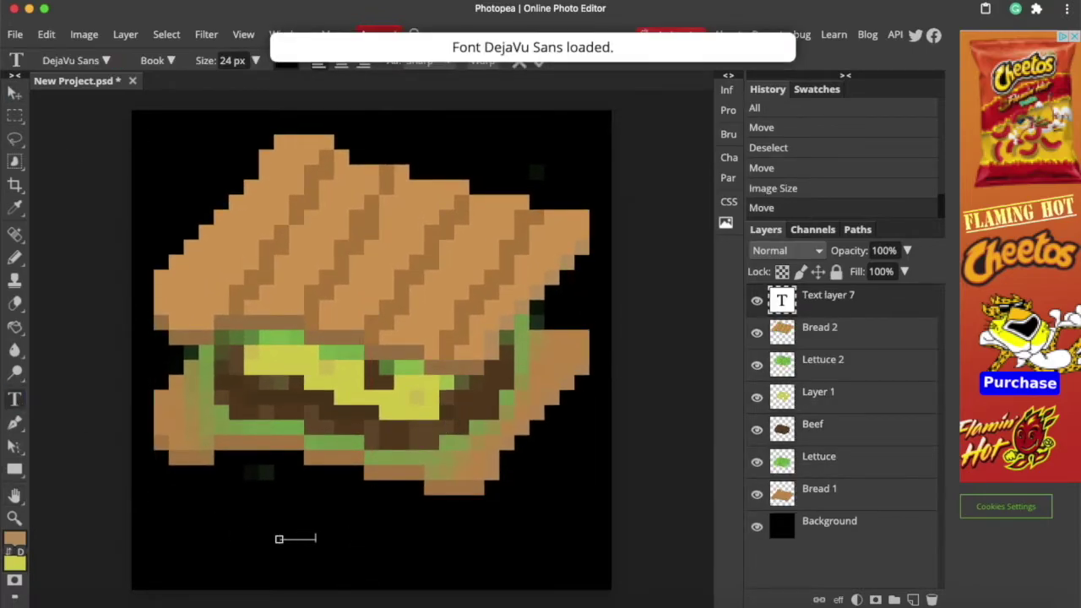
{"action": "type", "text": "Yummy Bread"}
{"action": "key", "text": "ctrl+a"}
{"action": "left_click_drag", "start_coordinate": [211, 61], "coordinate": [244, 61]}
{"action": "left_click", "coordinate": [286, 60]}
{"action": "left_click", "coordinate": [404, 346]}
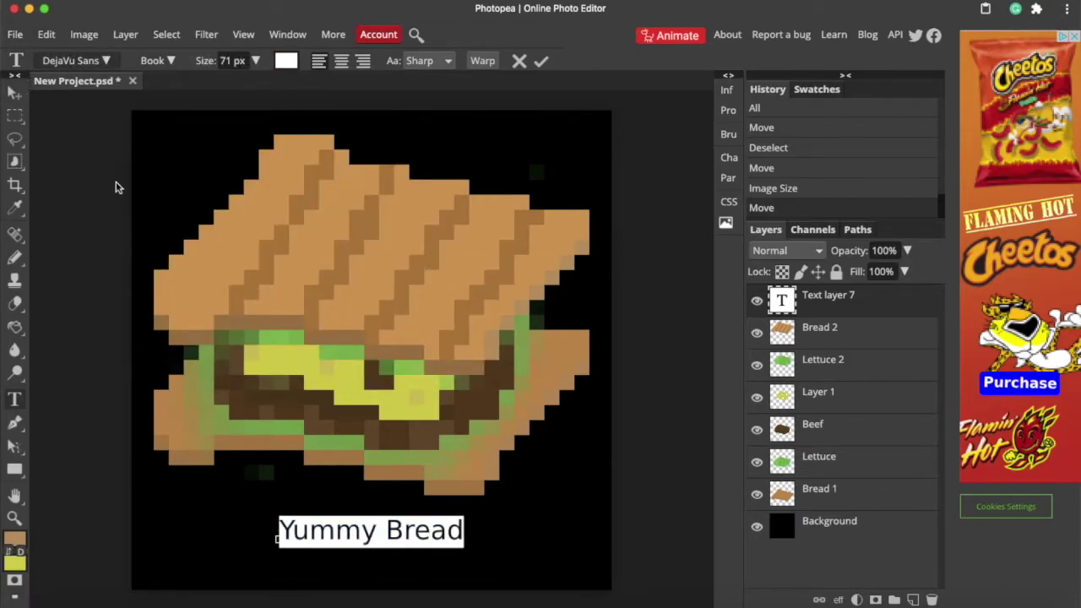
{"action": "left_click", "coordinate": [76, 60]}
{"action": "left_click", "coordinate": [49, 178]}
{"action": "left_click", "coordinate": [126, 232]}
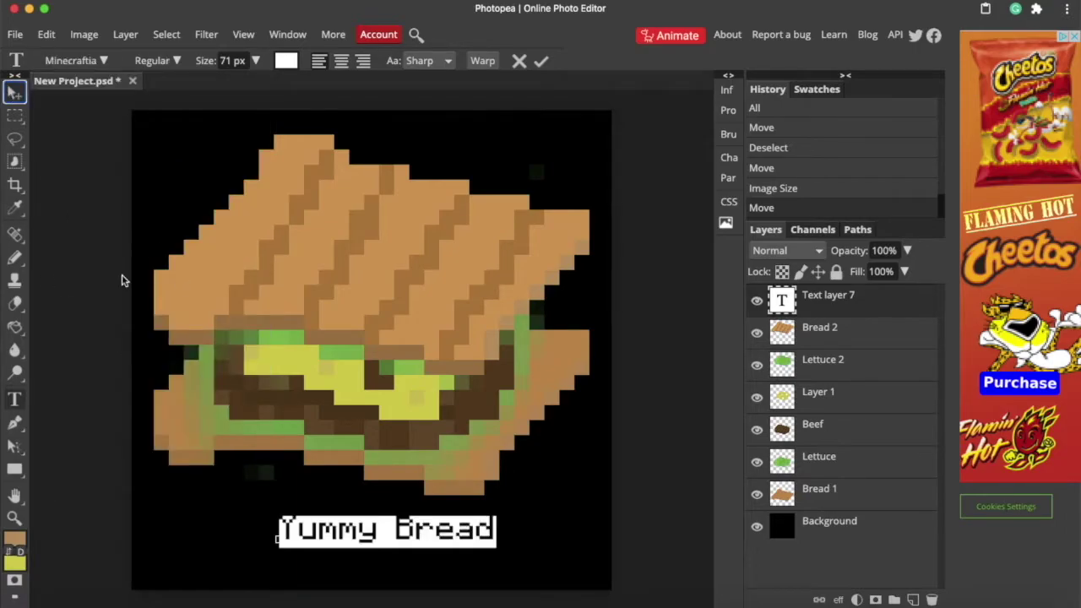
Step: Shift the caption left and scale it up about 149%
{"action": "left_click", "coordinate": [14, 93]}
{"action": "left_click_drag", "start_coordinate": [380, 530], "coordinate": [338, 534]}
{"action": "mouse_move", "coordinate": [426, 550]}
{"action": "left_mouse_down"}
{"action": "mouse_move", "coordinate": [526, 559]}
{"action": "mouse_move", "coordinate": [463, 552]}
{"action": "left_mouse_up"}
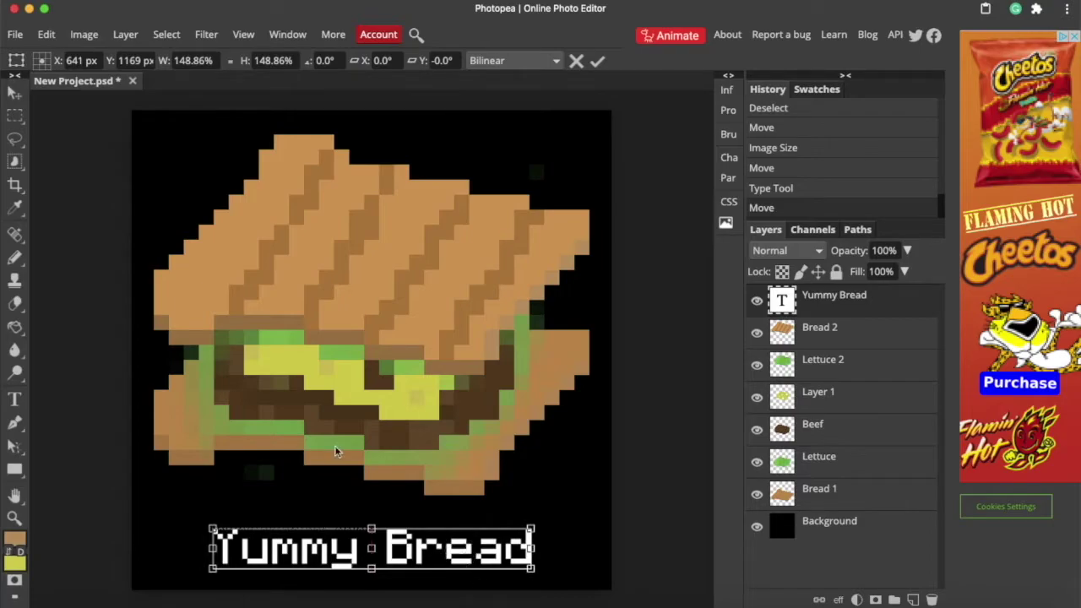
{"action": "key", "text": "Return"}
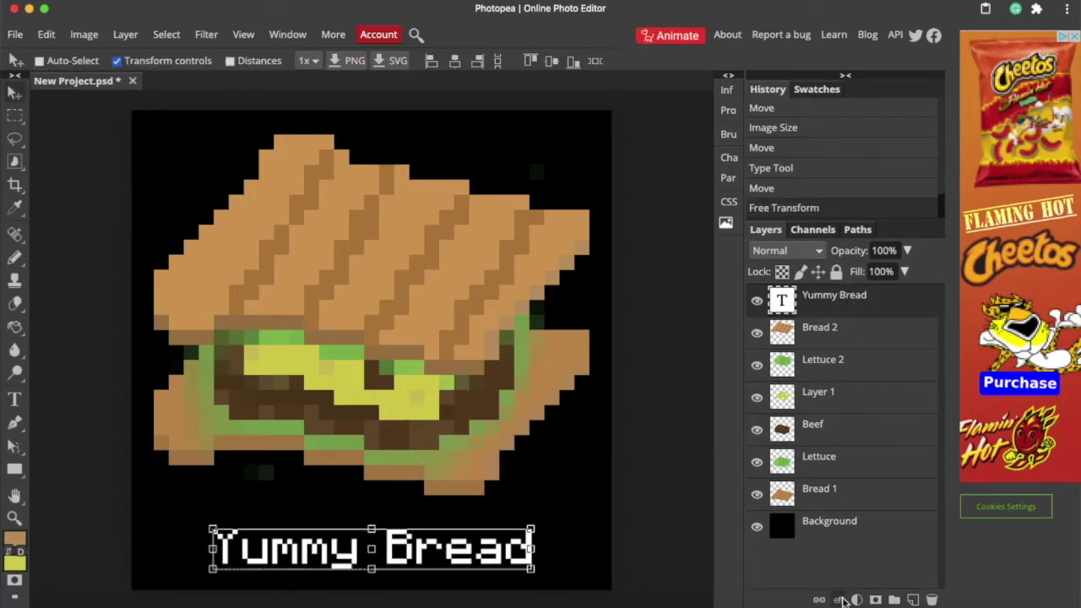
Step: Add a mid-grey Drop Shadow in Normal blend mode to the caption
{"action": "left_click", "coordinate": [840, 599]}
{"action": "left_click", "coordinate": [868, 577]}
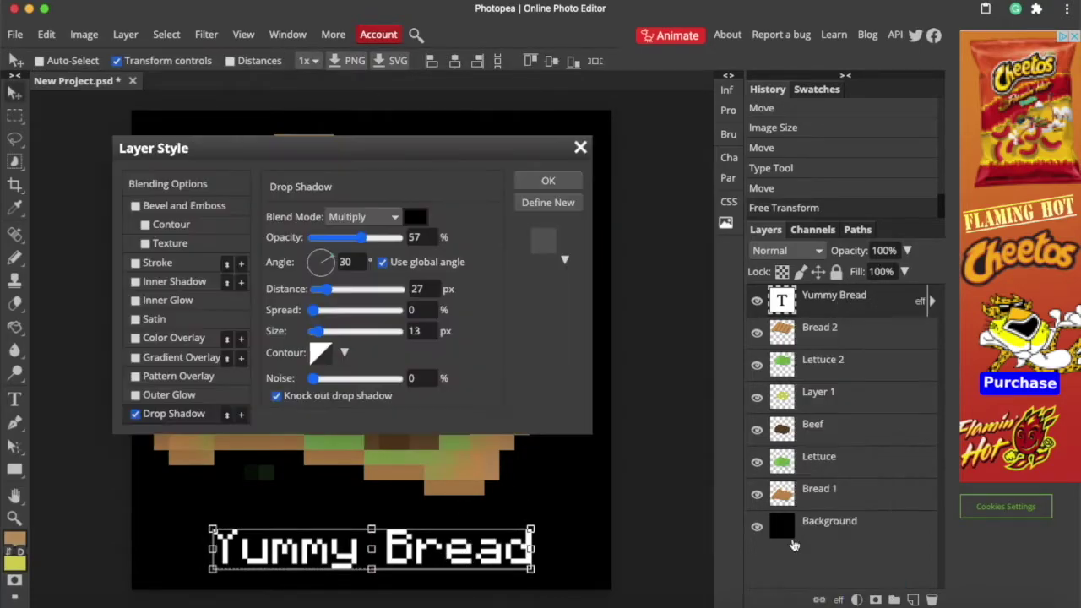
{"action": "left_click", "coordinate": [415, 217]}
{"action": "left_click_drag", "start_coordinate": [259, 427], "coordinate": [196, 382]}
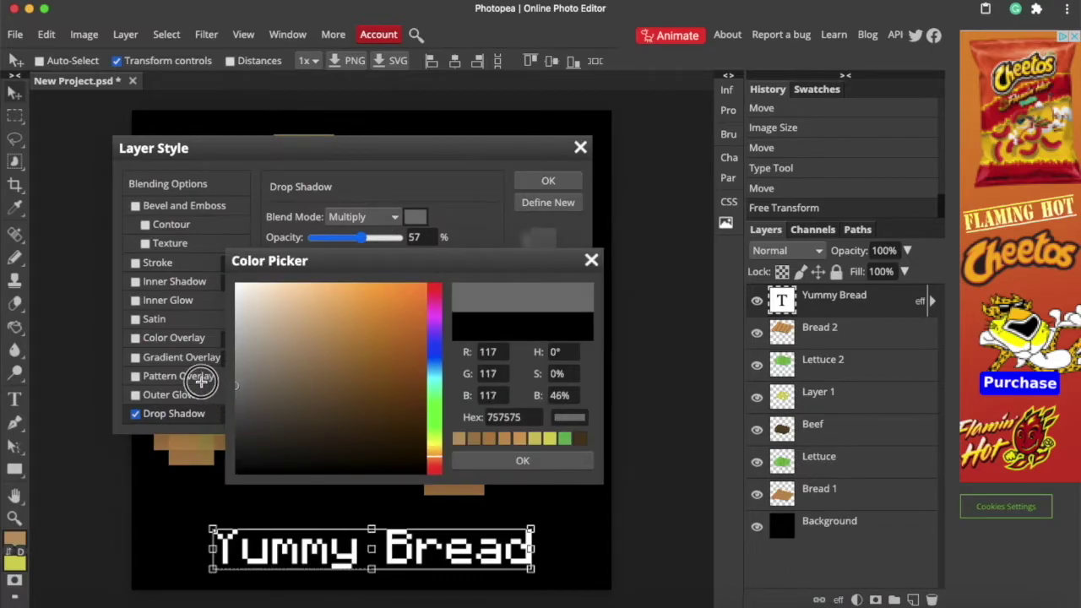
{"action": "left_click", "coordinate": [487, 461]}
{"action": "left_click", "coordinate": [363, 217]}
{"action": "left_click", "coordinate": [350, 161]}
Step: Set the shadow to 100% opacity, 10 px distance, 3 px size, 131° angle, and apply
{"action": "left_click_drag", "start_coordinate": [357, 238], "coordinate": [402, 237]}
{"action": "mouse_move", "coordinate": [327, 289]}
{"action": "left_mouse_down"}
{"action": "mouse_move", "coordinate": [318, 289]}
{"action": "mouse_move", "coordinate": [402, 310]}
{"action": "left_mouse_up"}
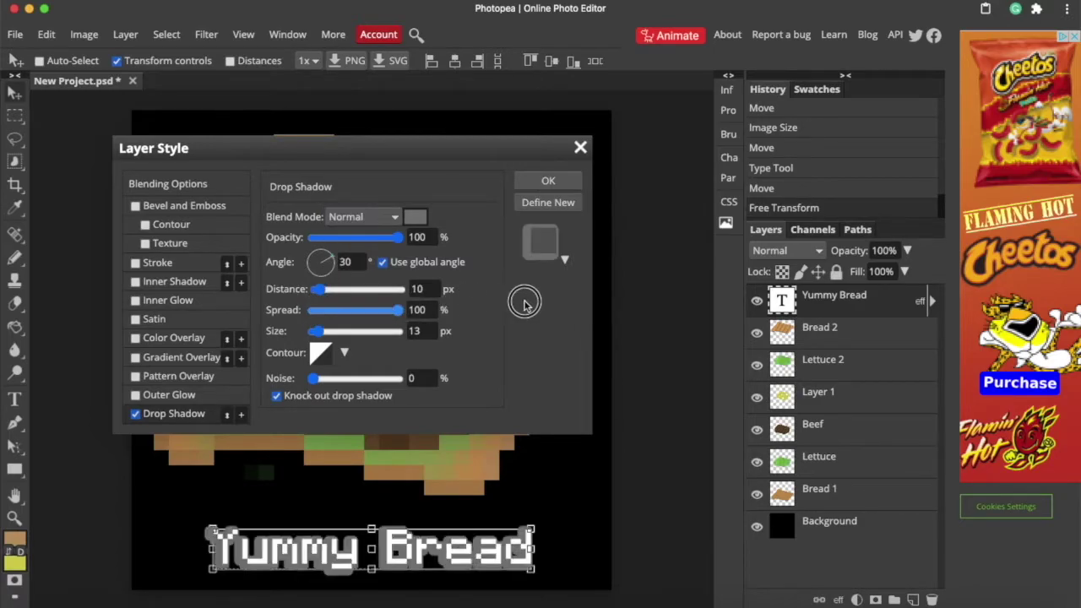
{"action": "left_click_drag", "start_coordinate": [318, 332], "coordinate": [313, 331]}
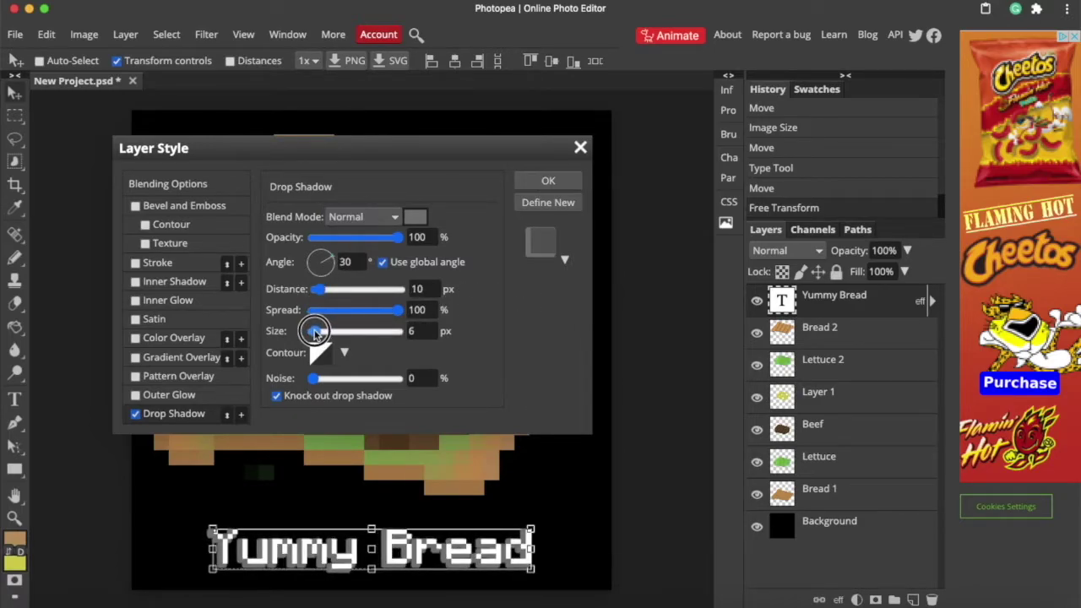
{"action": "left_click_drag", "start_coordinate": [320, 289], "coordinate": [302, 241]}
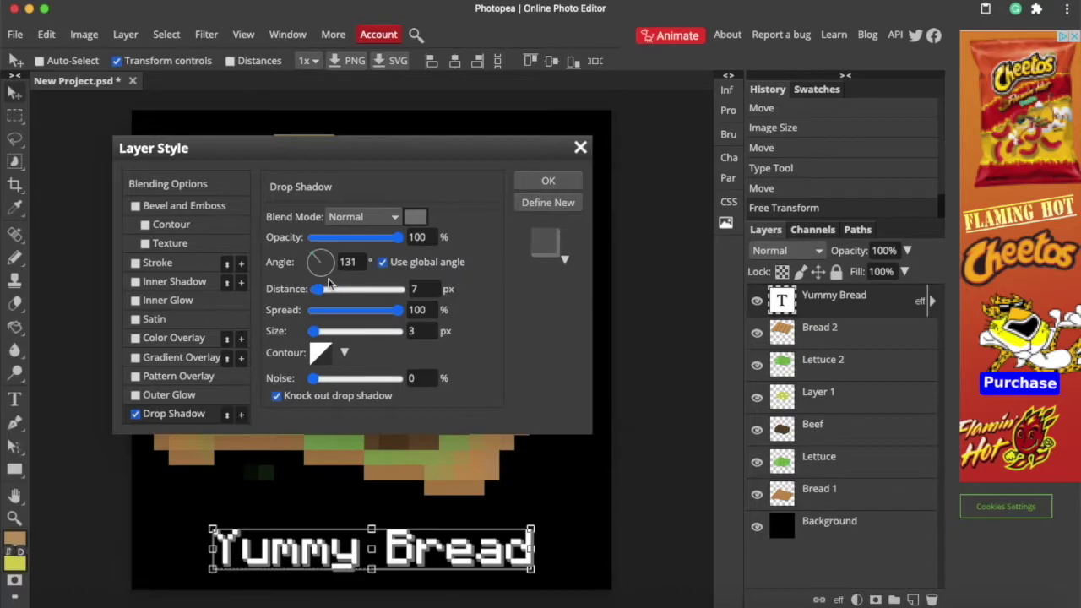
{"action": "left_click_drag", "start_coordinate": [318, 290], "coordinate": [322, 290]}
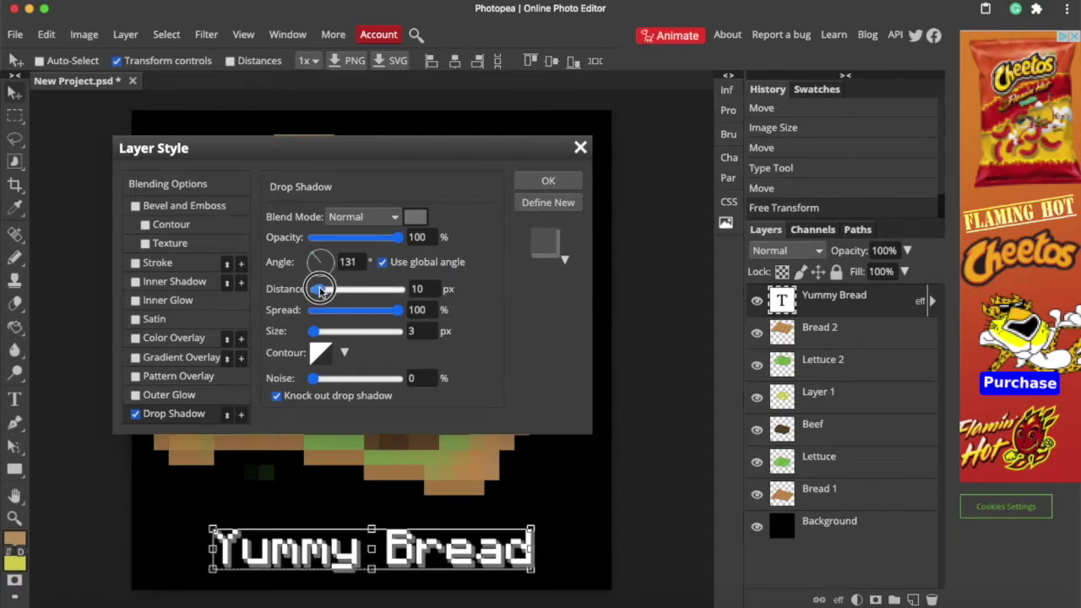
{"action": "left_click", "coordinate": [548, 181]}
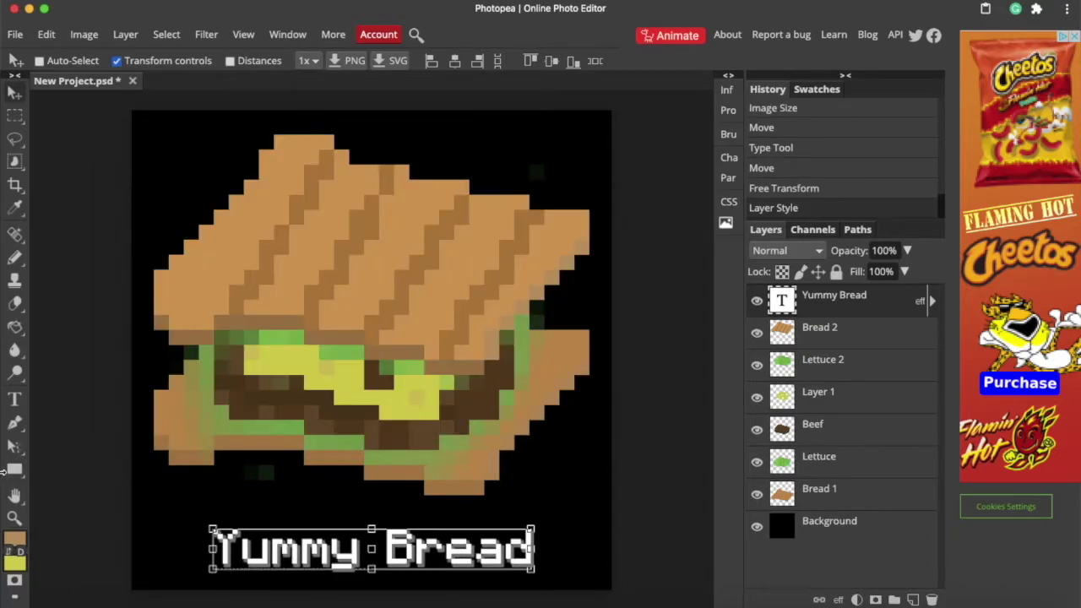
Step: Erase stray dark pixels below the sandwich and along the lettuce edges
{"action": "left_click", "coordinate": [869, 371]}
{"action": "left_click", "coordinate": [836, 461]}
{"action": "key", "text": "b"}
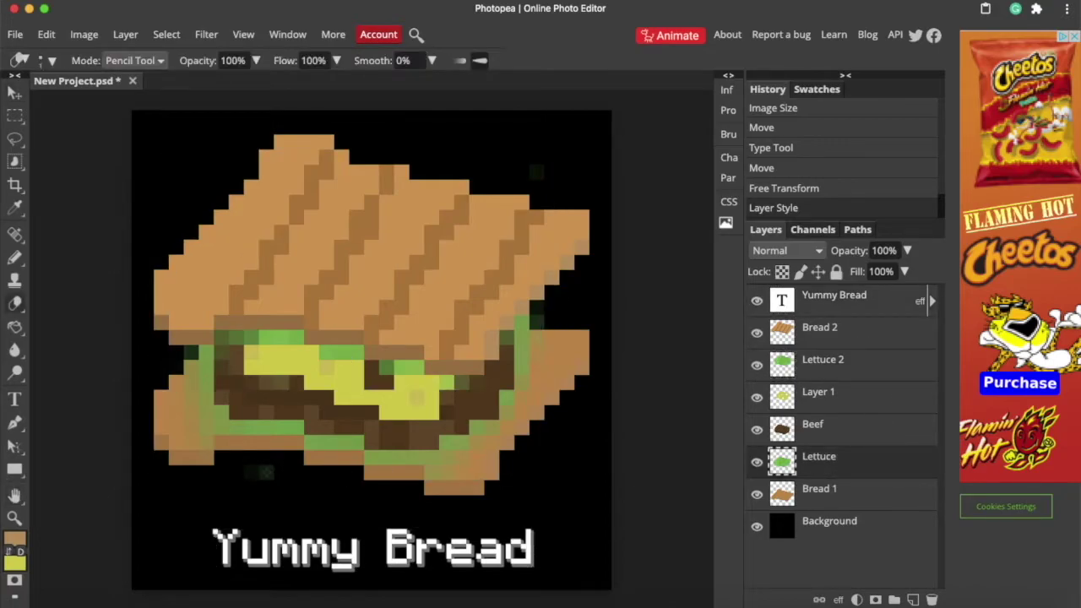
{"action": "left_click", "coordinate": [260, 470]}
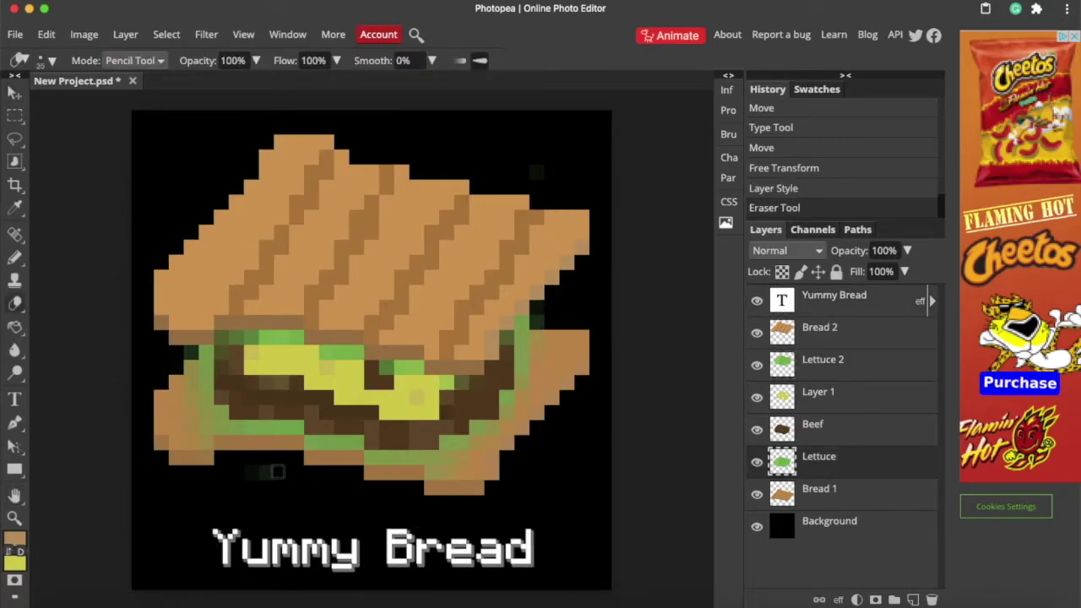
{"action": "left_click", "coordinate": [258, 472]}
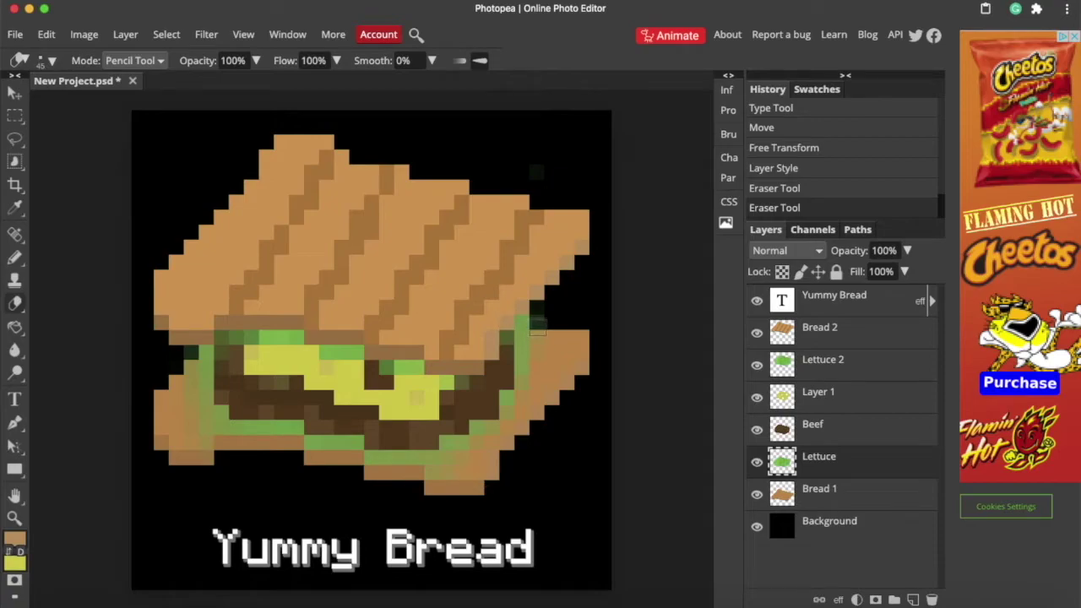
{"action": "left_click", "coordinate": [188, 353]}
{"action": "left_click", "coordinate": [540, 312]}
{"action": "left_click", "coordinate": [542, 314]}
{"action": "left_click", "coordinate": [805, 353]}
{"action": "left_click", "coordinate": [537, 309]}
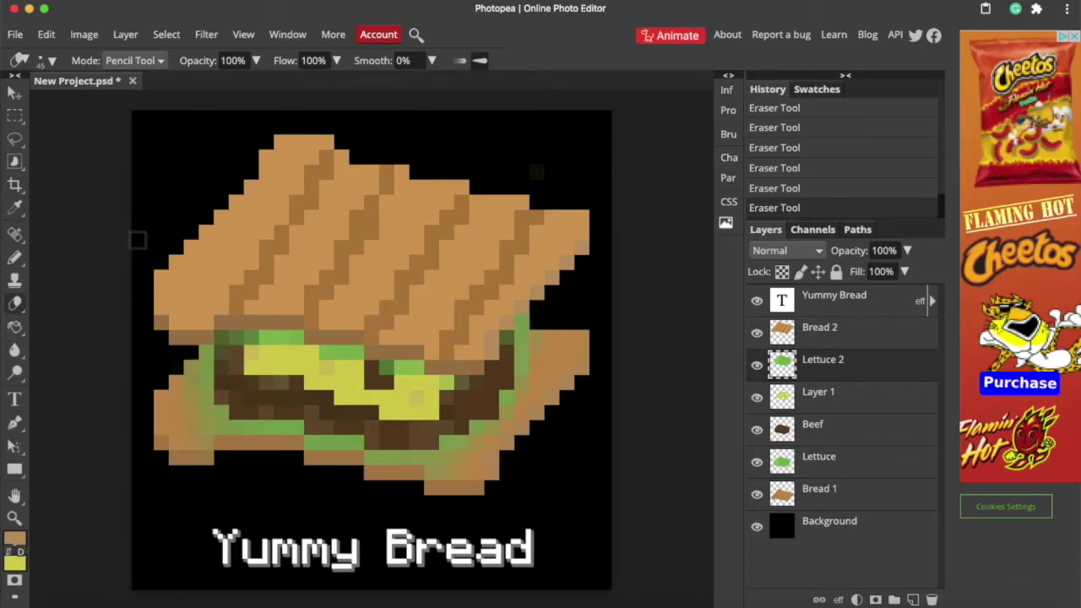
Step: Sample the lettuce green and pencil a green pixel back onto Lettuce 2
{"action": "key", "text": "i"}
{"action": "left_click", "coordinate": [204, 358]}
{"action": "key", "text": "b"}
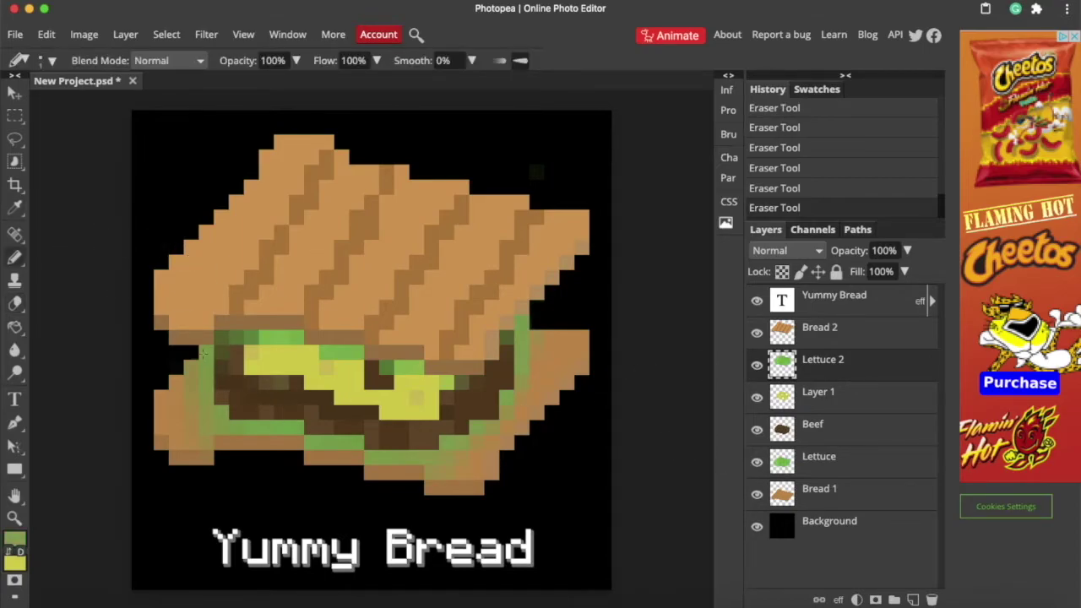
{"action": "left_click", "coordinate": [205, 352]}
{"action": "key", "text": "ctrl+z"}
{"action": "key", "text": "ctrl+shift+z"}
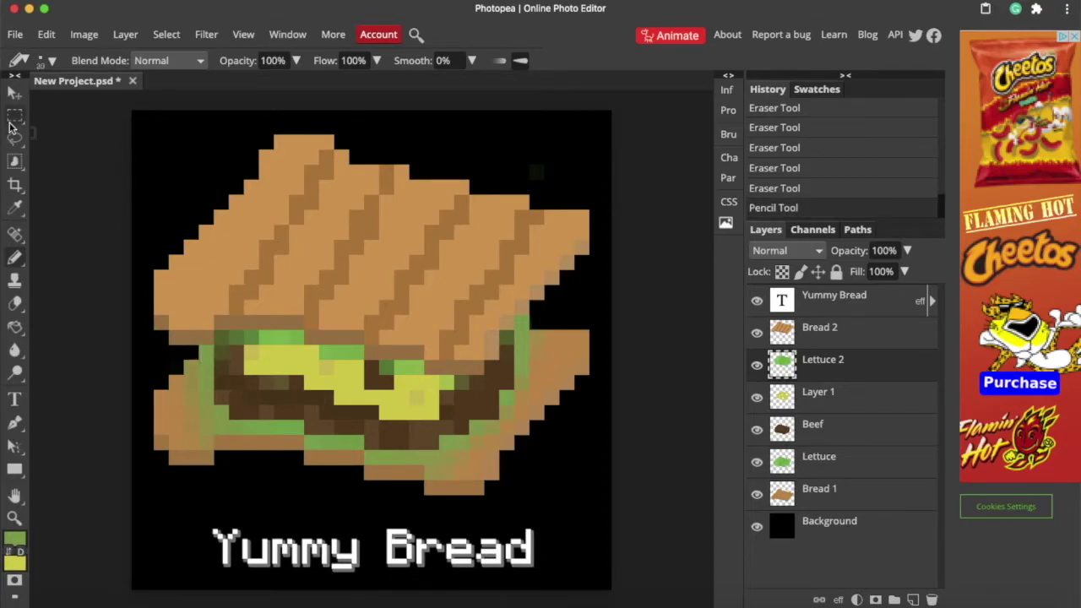
{"action": "left_click", "coordinate": [14, 93]}
Step: Retype the caption text as 'Yummy Sandwich'
{"action": "left_click", "coordinate": [866, 304]}
{"action": "double_click", "coordinate": [416, 545]}
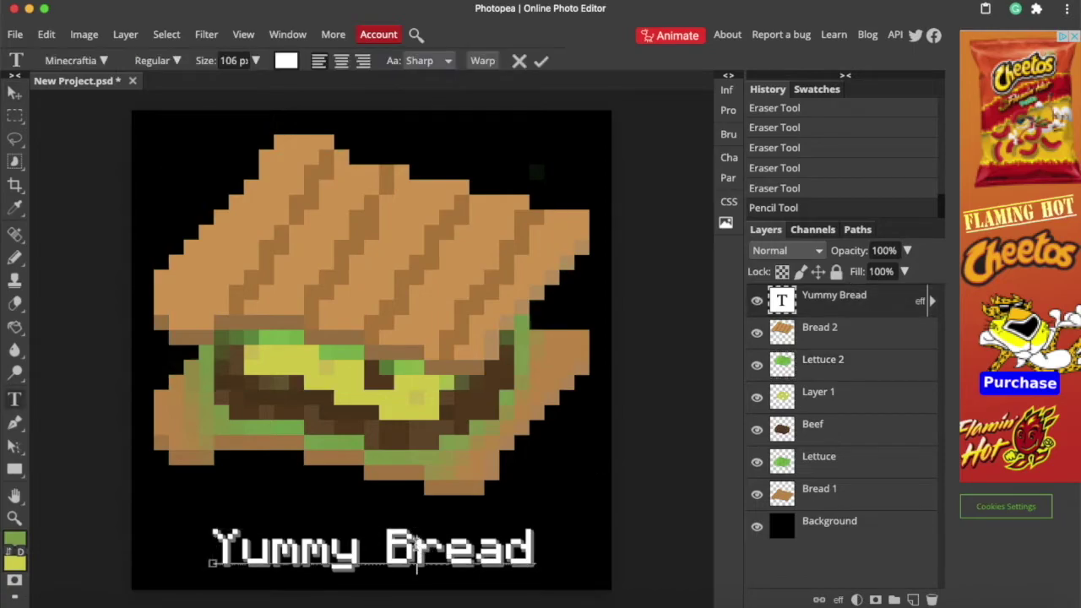
{"action": "key", "text": "ctrl+a"}
{"action": "type", "text": "Mm"}
{"action": "key", "text": "BackSpace"}
{"action": "key", "text": "BackSpace"}
{"action": "type", "text": "mm san"}
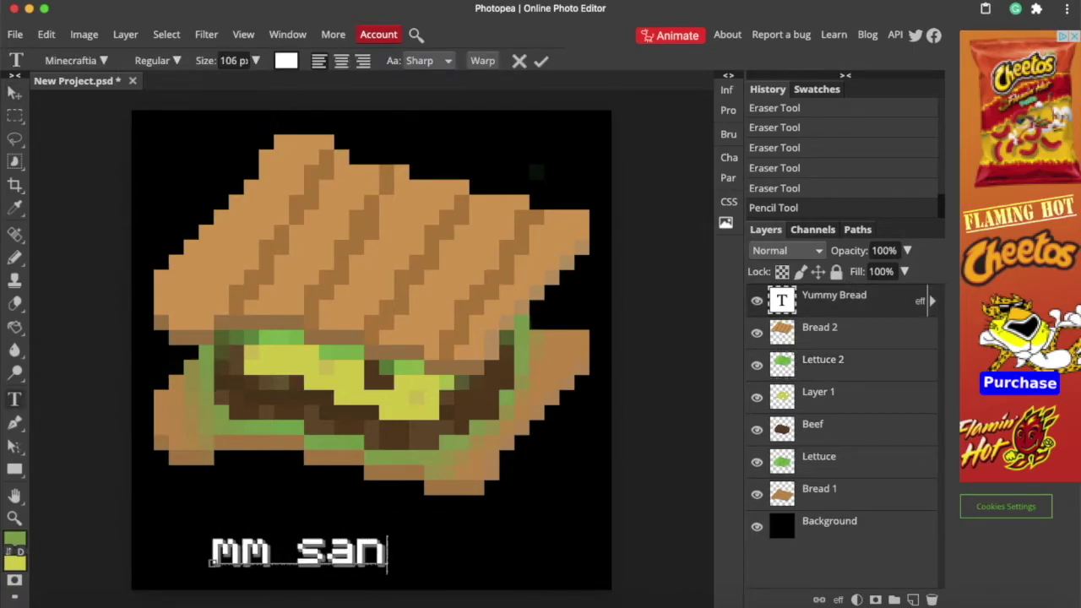
{"action": "key", "text": "BackSpace"}
{"action": "key", "text": "BackSpace"}
{"action": "key", "text": "BackSpace"}
{"action": "type", "text": "m sandwiches"}
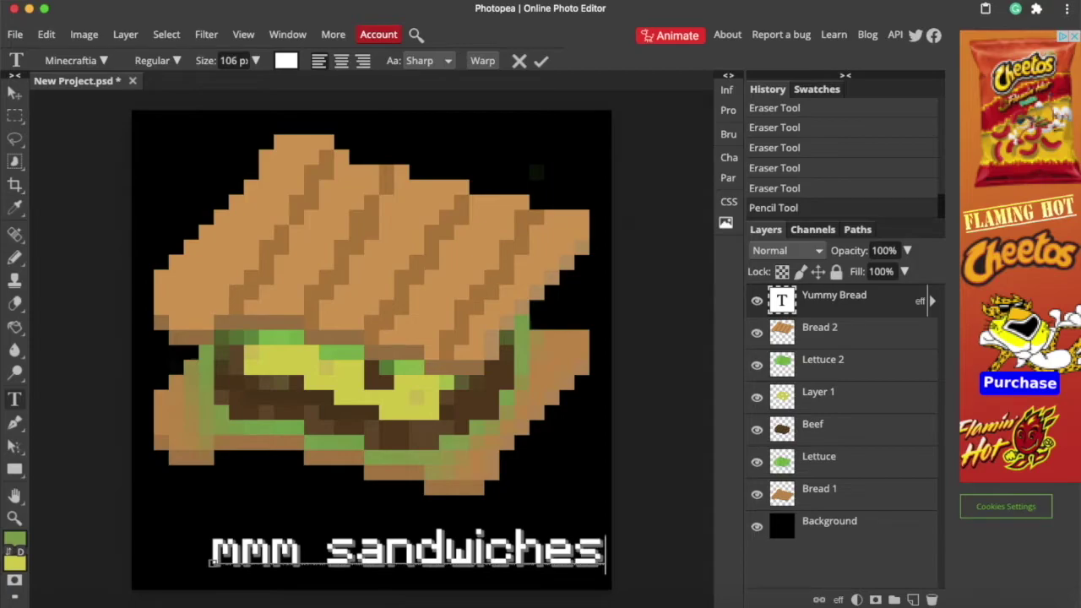
{"action": "key", "text": "ctrl+a"}
{"action": "type", "text": "Yummy Sandwi"}
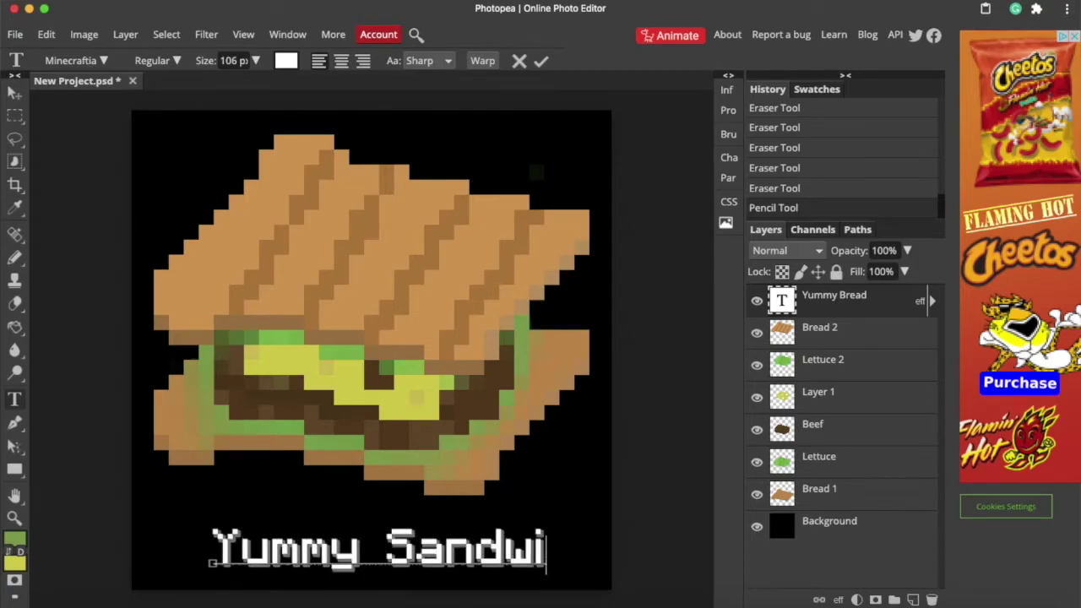
{"action": "type", "text": "ch"}
{"action": "left_click", "coordinate": [15, 93]}
Step: Centre-align the caption and drag it to the middle below the sandwich
{"action": "left_click", "coordinate": [14, 399]}
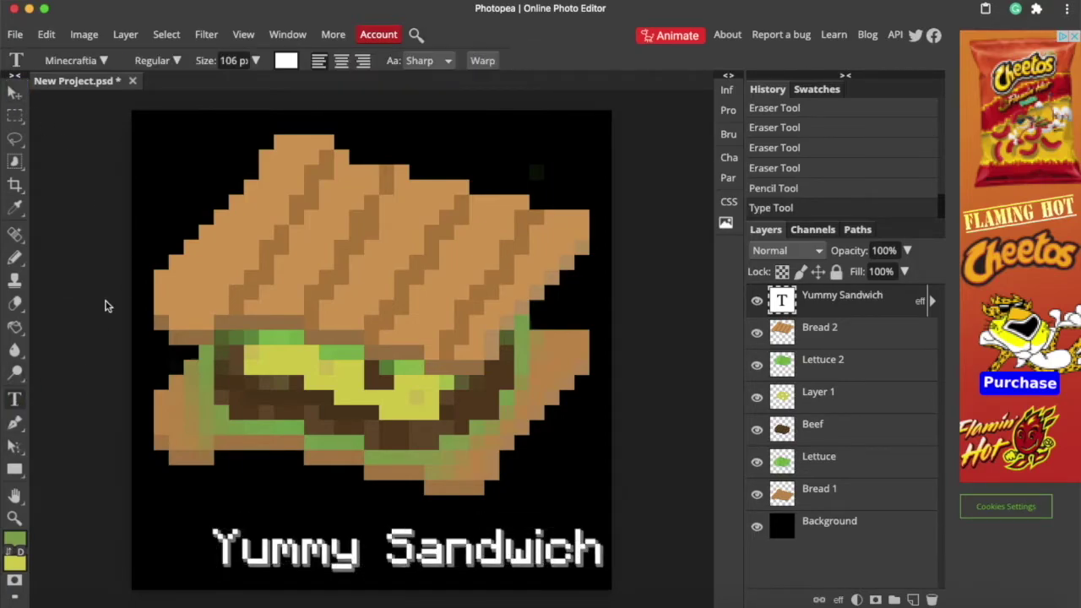
{"action": "left_click", "coordinate": [341, 61]}
{"action": "left_click", "coordinate": [15, 93]}
{"action": "left_click_drag", "start_coordinate": [294, 548], "coordinate": [456, 548]}
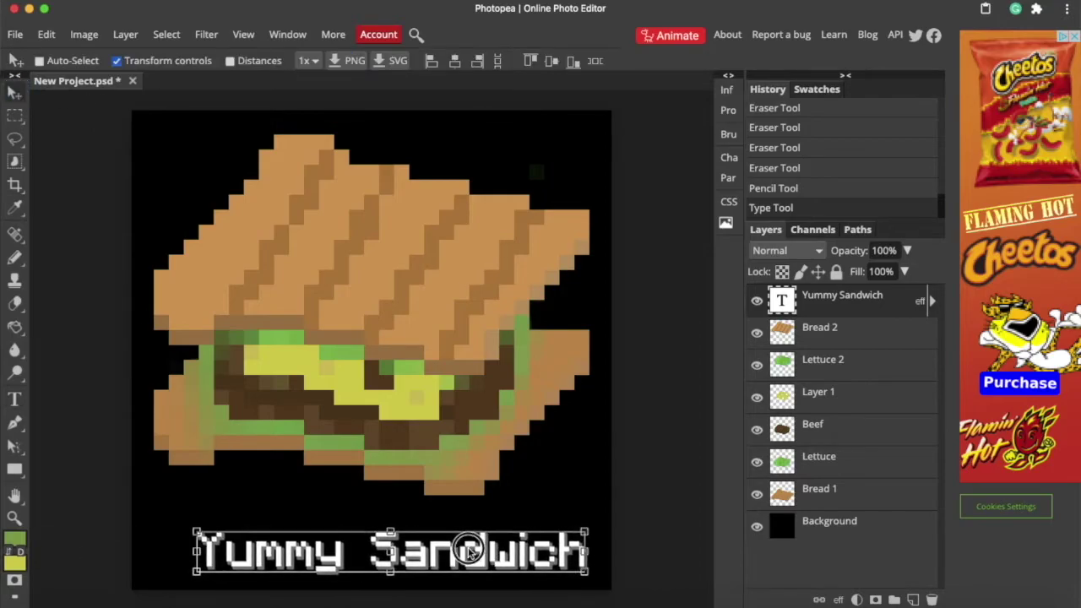
{"action": "left_click", "coordinate": [15, 497]}
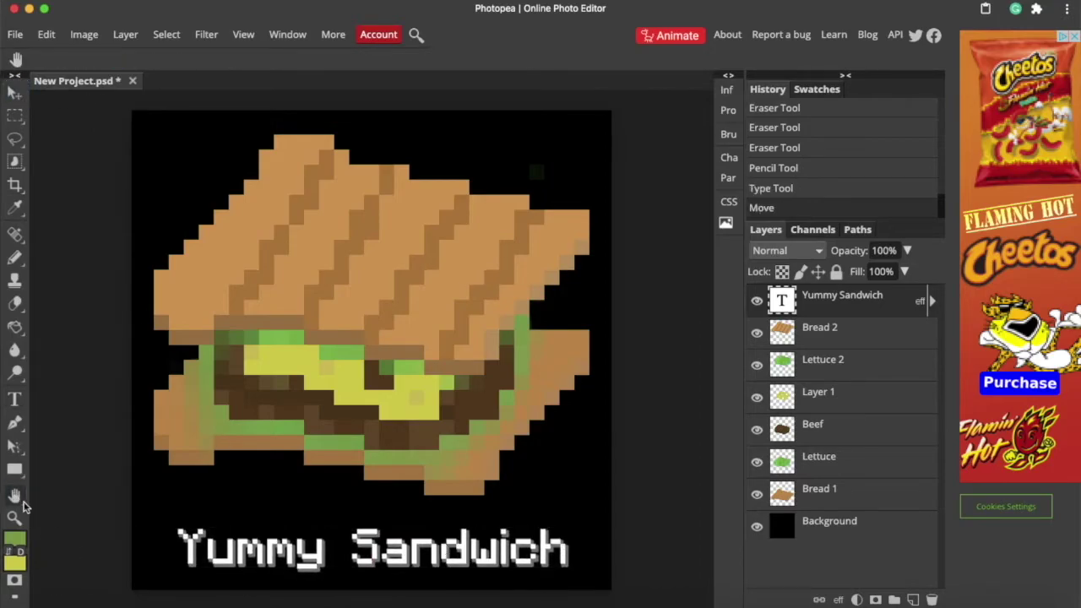